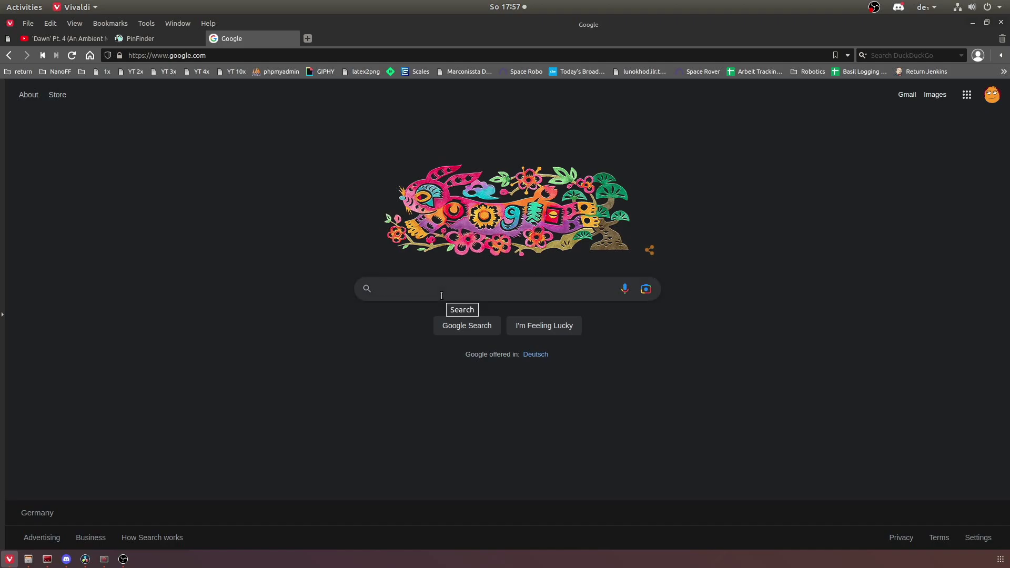
- Search Google Images for 'nucleo f413 pinout' and preview the Mbed NUCLEO-F413ZH pinout diagram
{"action": "type", "text": "nucleo f413 pinout"}
{"action": "key", "text": "Return"}
{"action": "left_click", "coordinate": [179, 137]}
{"action": "scroll", "coordinate": [184, 265], "scroll_direction": "down", "scroll_amount": 3}
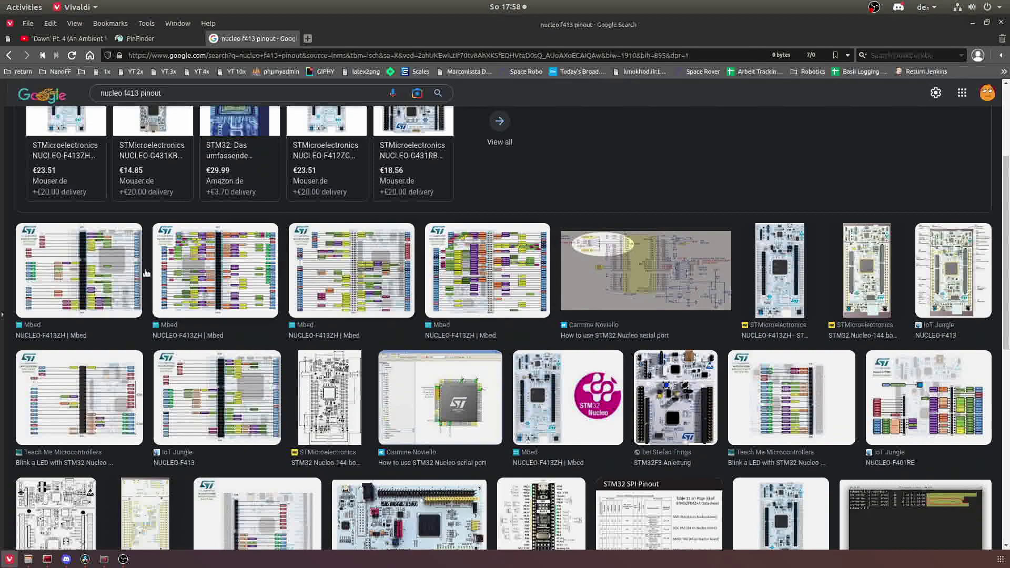
{"action": "left_click", "coordinate": [74, 273]}
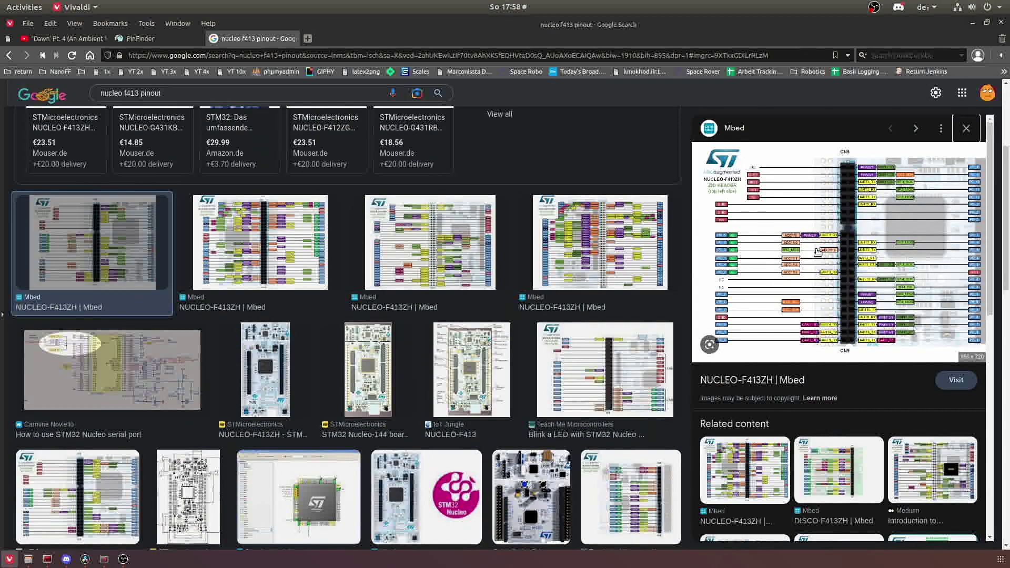
- Open the Mbed NUCLEO-F413ZH page, scroll through its CN8–CN12 pinout diagrams, then go back to robian.io
{"action": "left_click", "coordinate": [838, 226]}
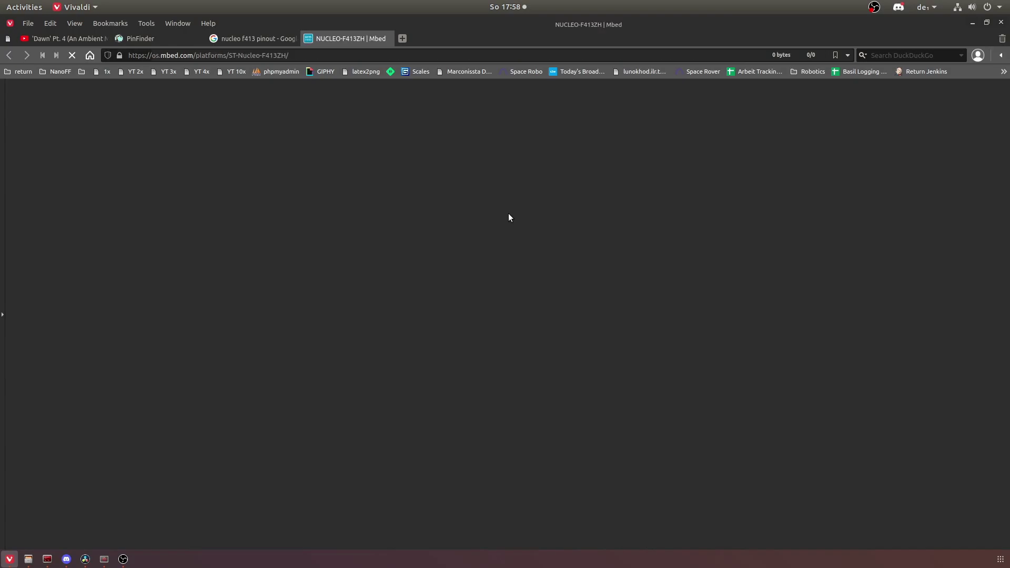
{"action": "scroll", "coordinate": [377, 251], "scroll_direction": "down", "scroll_amount": 15}
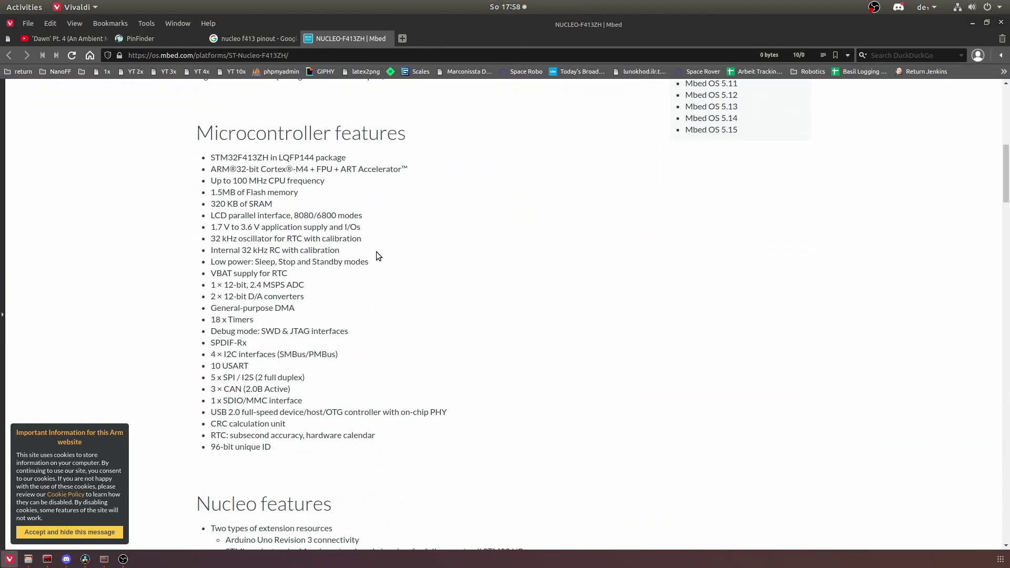
{"action": "scroll", "coordinate": [377, 252], "scroll_direction": "down", "scroll_amount": 10}
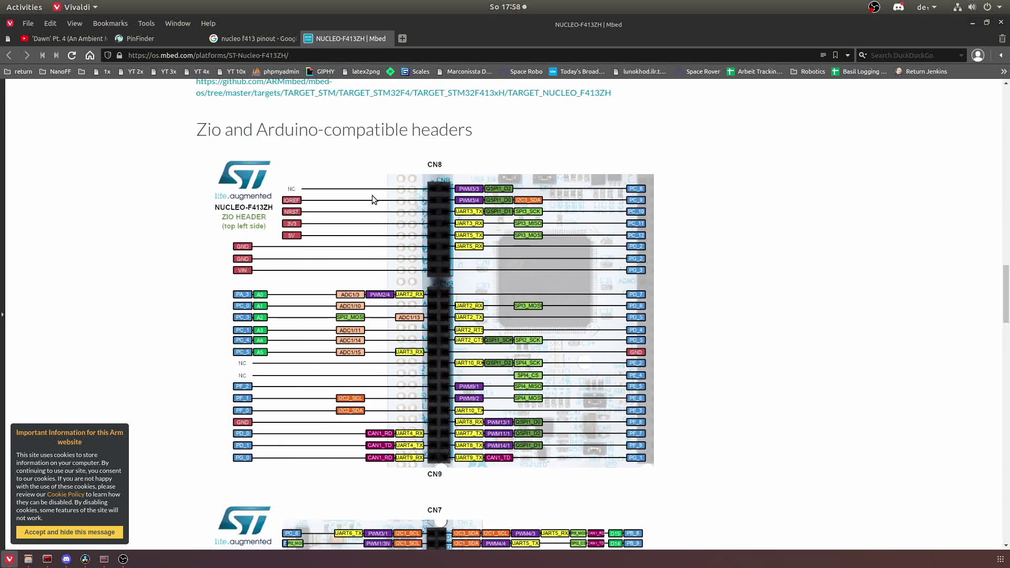
{"action": "scroll", "coordinate": [447, 215], "scroll_direction": "down", "scroll_amount": 1}
{"action": "scroll", "coordinate": [447, 215], "scroll_direction": "down", "scroll_amount": 9}
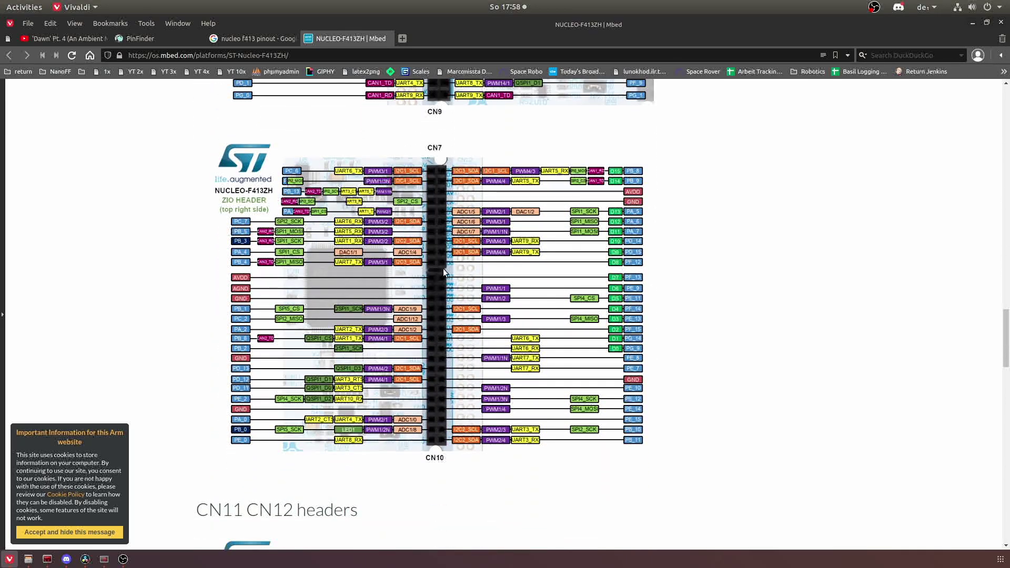
{"action": "scroll", "coordinate": [443, 264], "scroll_direction": "down", "scroll_amount": 8}
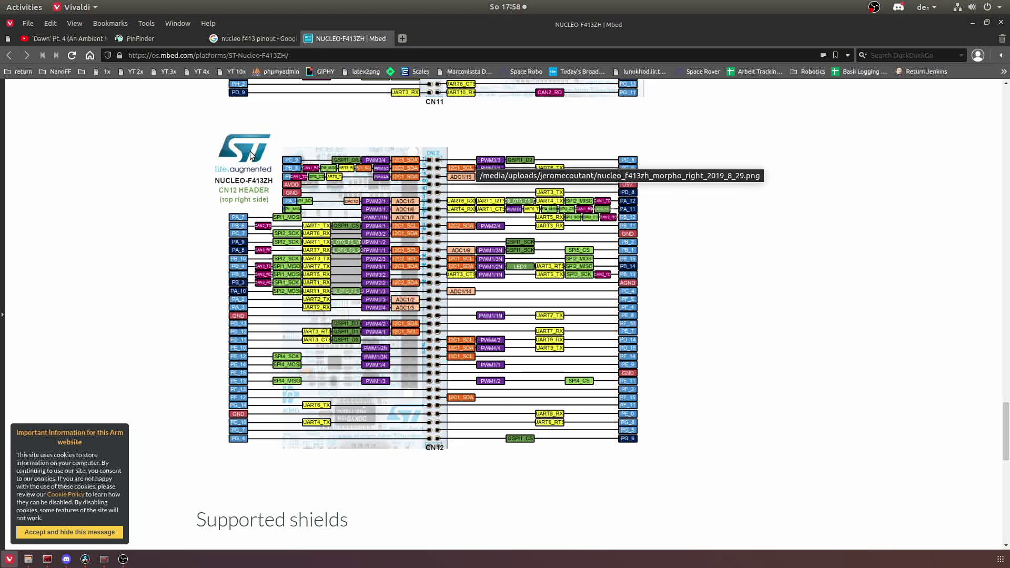
{"action": "left_click", "coordinate": [144, 37]}
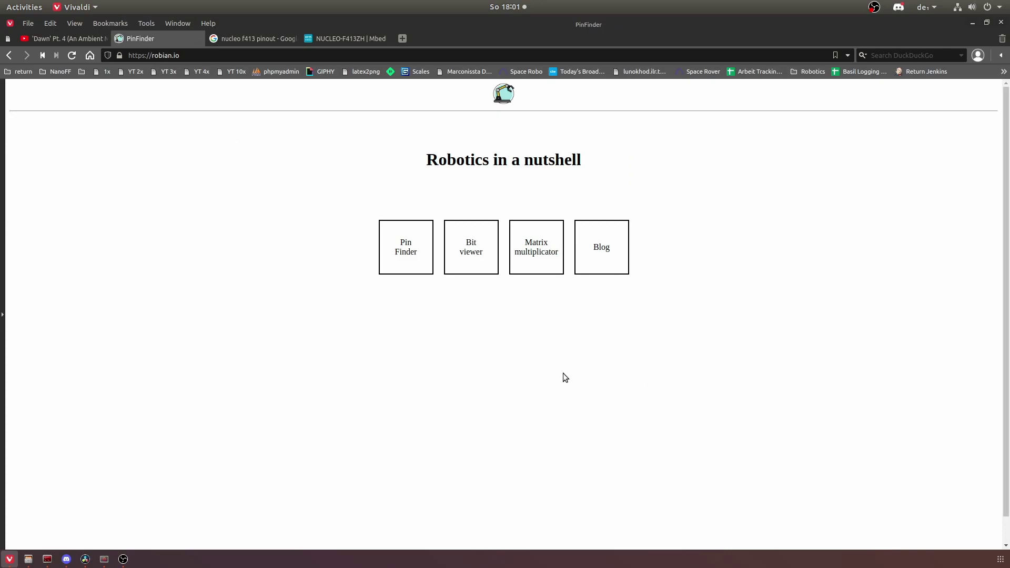
- Open Pin Finder, filter the board list with 'f413' and choose NUCLEO-F413ZH
{"action": "left_click", "coordinate": [398, 260]}
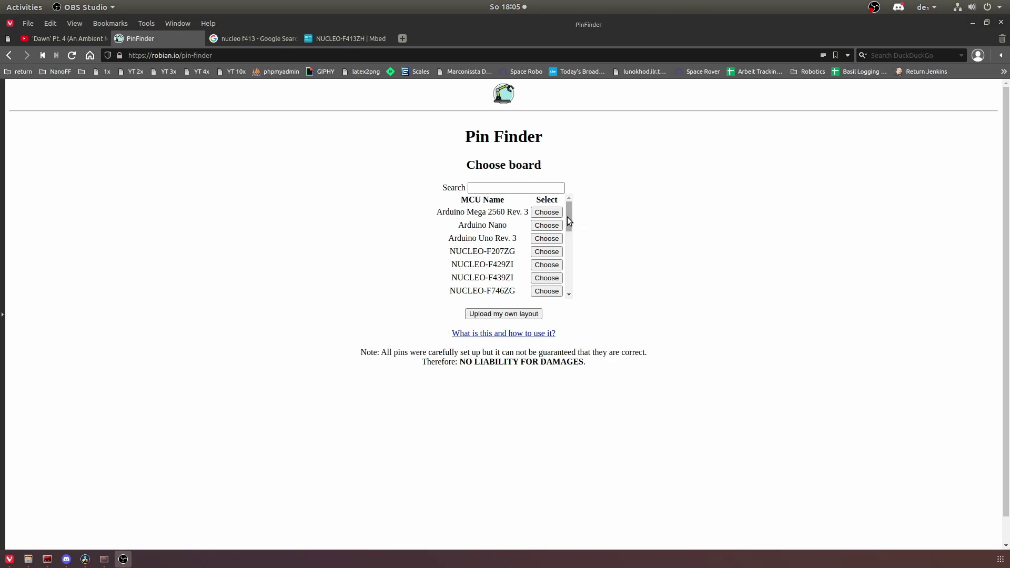
{"action": "mouse_move", "coordinate": [567, 217]}
{"action": "left_mouse_down"}
{"action": "mouse_move", "coordinate": [571, 287]}
{"action": "mouse_move", "coordinate": [570, 206]}
{"action": "left_mouse_up"}
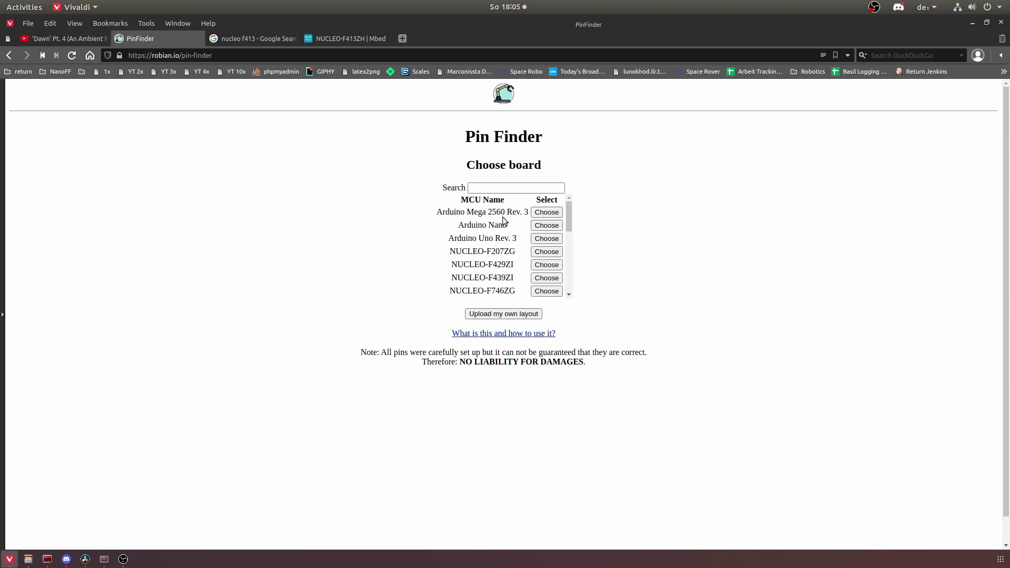
{"action": "left_click", "coordinate": [508, 187]}
{"action": "left_click", "coordinate": [507, 187]}
{"action": "type", "text": "f413"}
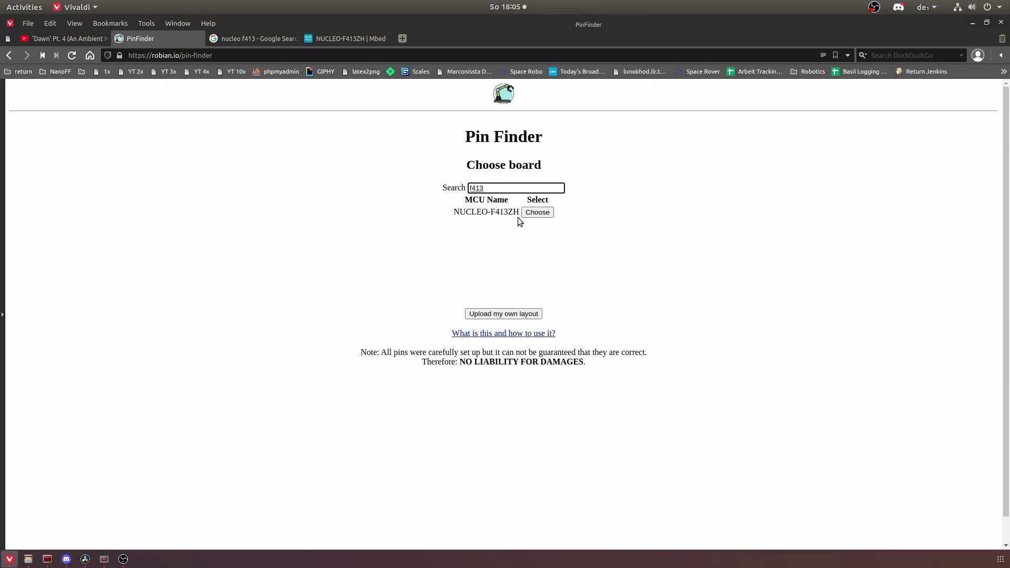
{"action": "left_click", "coordinate": [544, 215]}
- Zoom the NUCLEO-F413ZH diagram out and back in larger, glancing at the Google image results
{"action": "scroll", "coordinate": [647, 266], "scroll_direction": "down", "scroll_amount": 3}
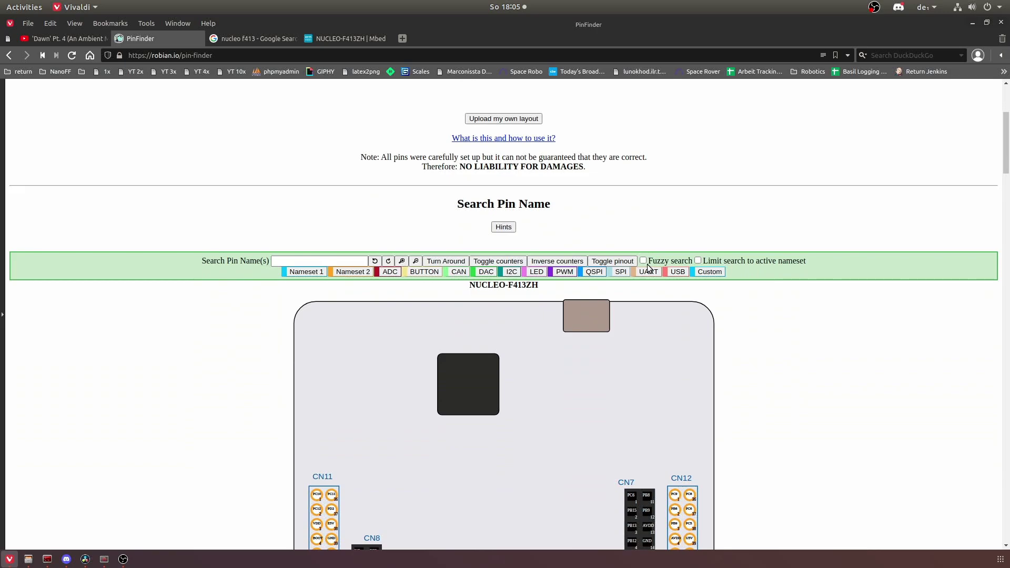
{"action": "scroll", "coordinate": [696, 269], "scroll_direction": "down", "scroll_amount": 3}
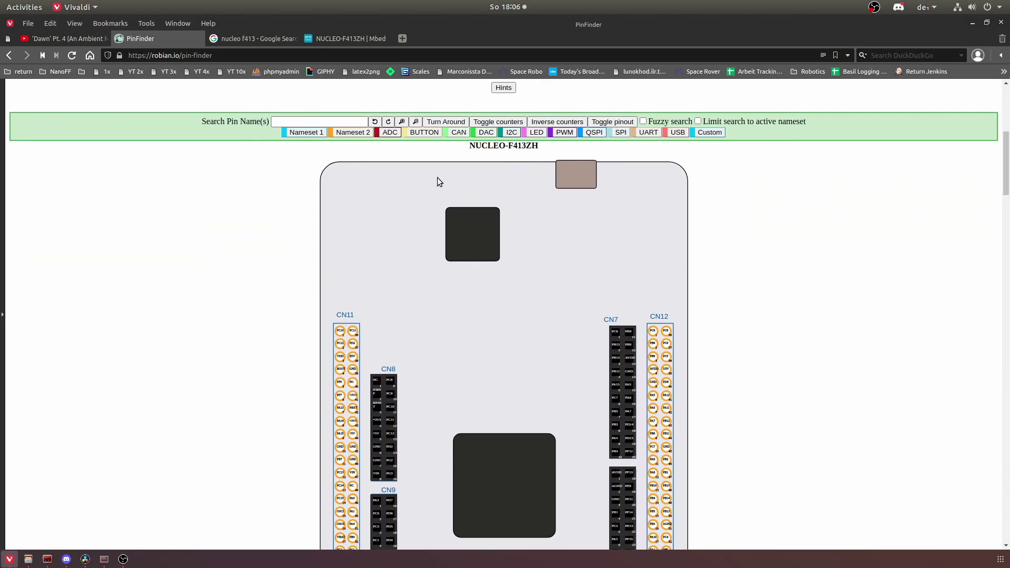
{"action": "left_click", "coordinate": [416, 122]}
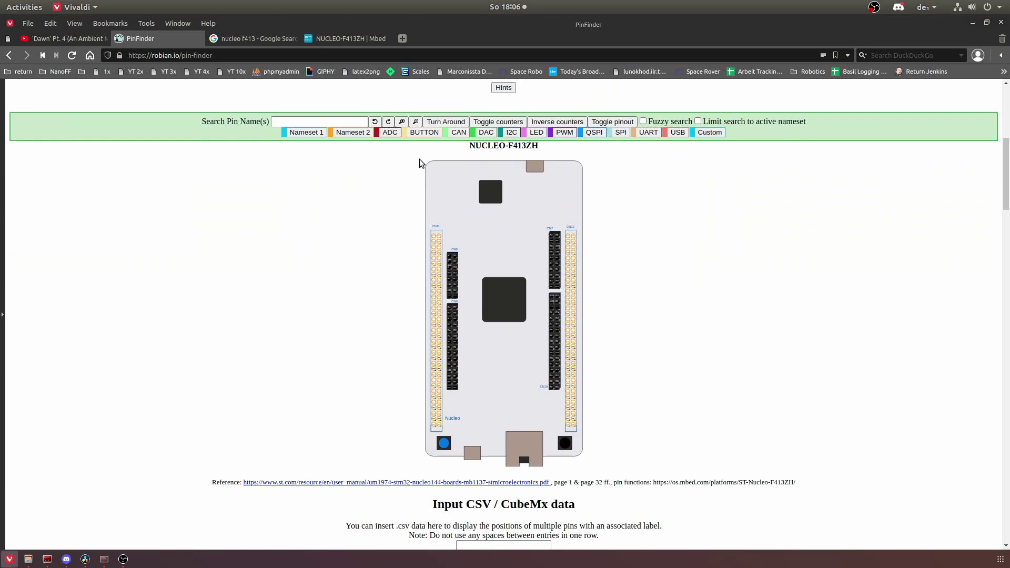
{"action": "left_click", "coordinate": [406, 121]}
{"action": "scroll", "coordinate": [475, 227], "scroll_direction": "down", "scroll_amount": 1}
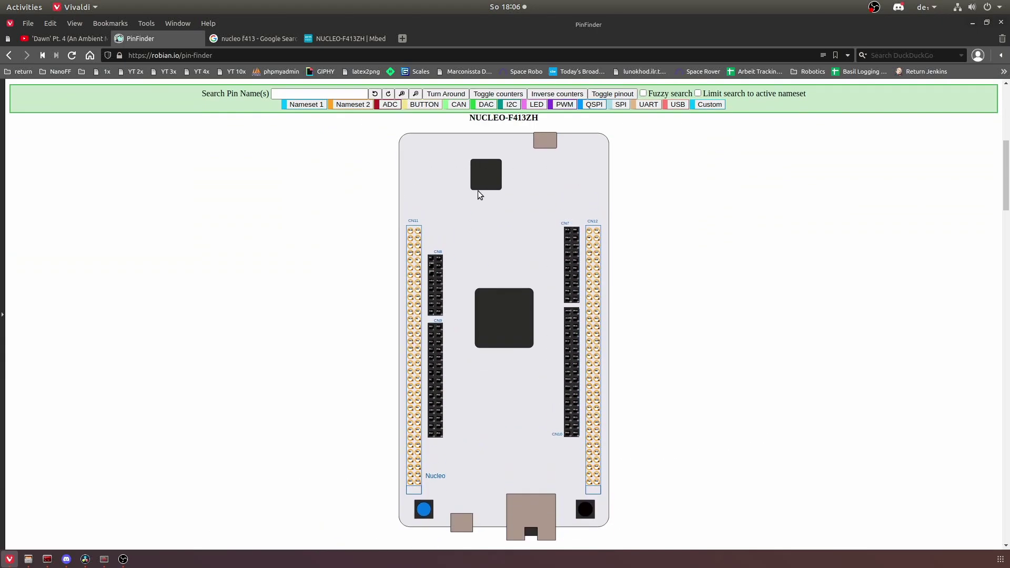
{"action": "left_click", "coordinate": [255, 39]}
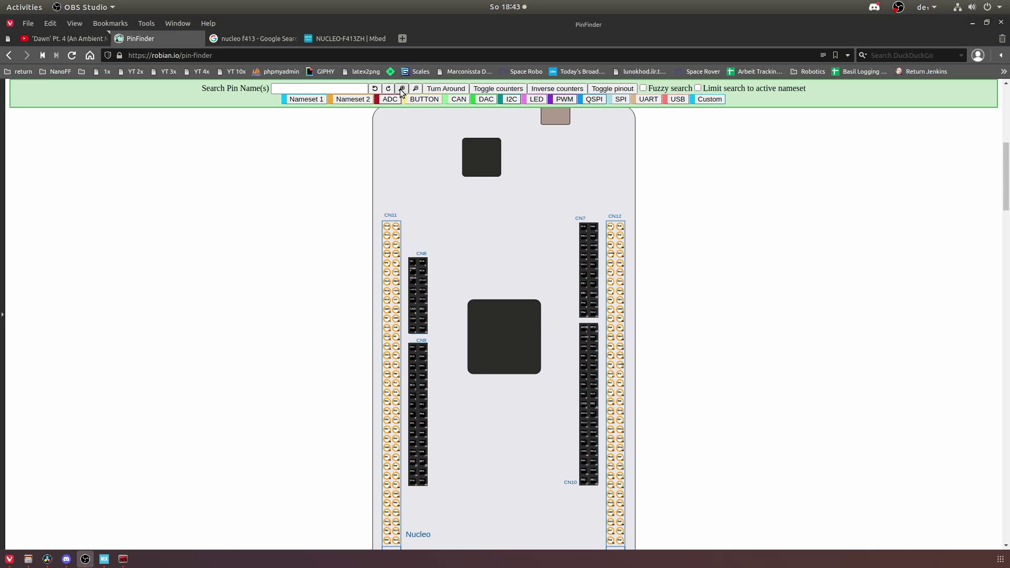
{"action": "left_click", "coordinate": [401, 89]}
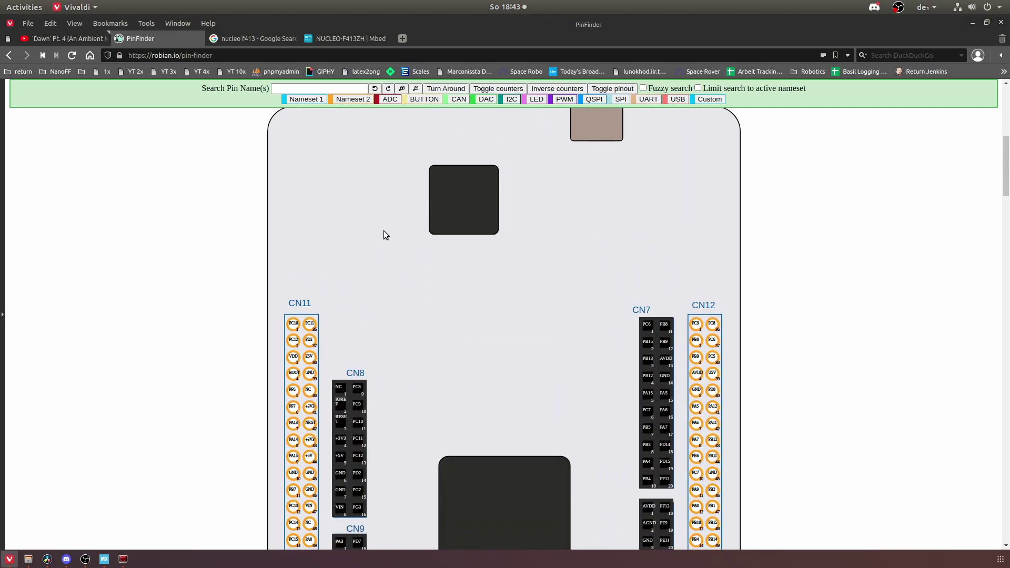
{"action": "scroll", "coordinate": [383, 232], "scroll_direction": "down", "scroll_amount": 3}
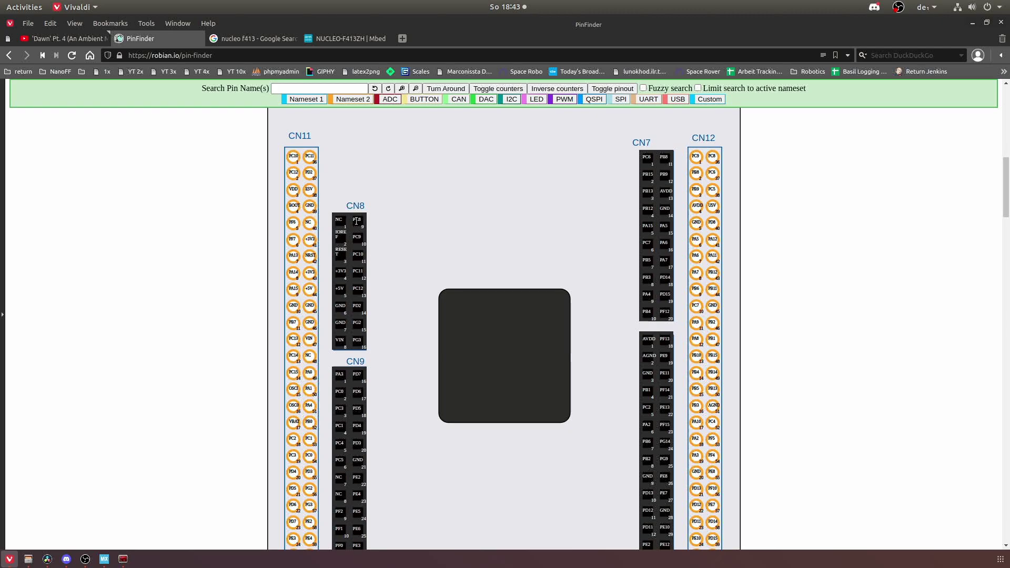
- Show the CN8 connector's pin-function labels and scroll through them
{"action": "left_click", "coordinate": [351, 257]}
{"action": "mouse_move", "coordinate": [301, 216]}
{"action": "scroll", "coordinate": [301, 215], "scroll_direction": "down", "scroll_amount": 1}
{"action": "scroll", "coordinate": [301, 215], "scroll_direction": "down", "scroll_amount": 4}
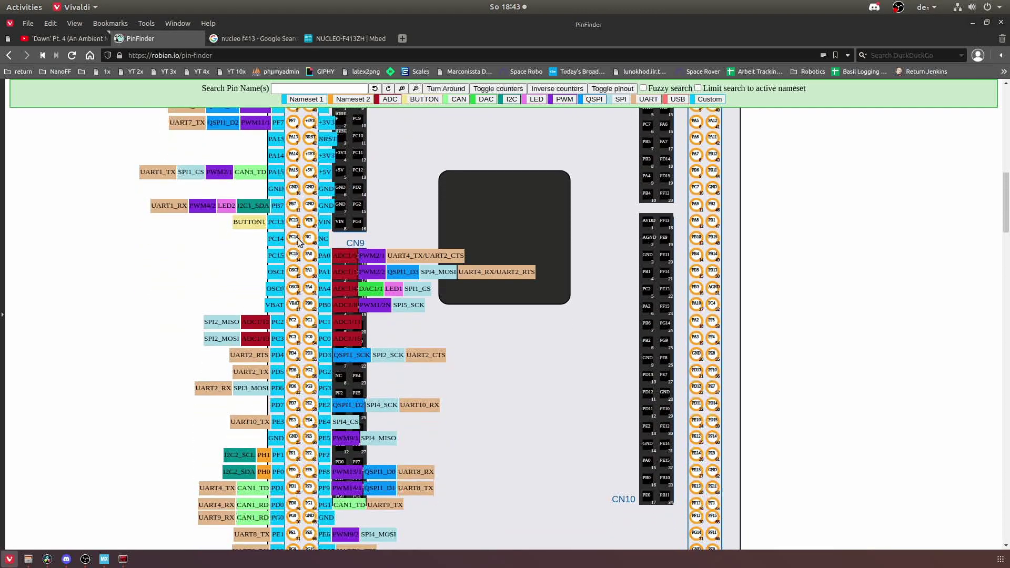
{"action": "scroll", "coordinate": [301, 266], "scroll_direction": "up", "scroll_amount": 2}
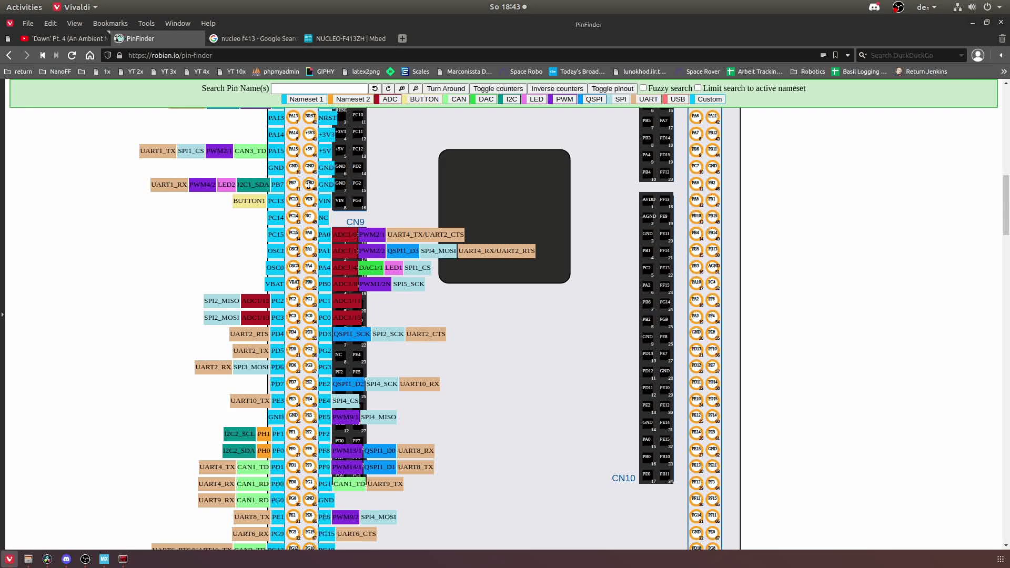
- Hide the pin-function labels and compare the board against the Mbed pinout preview
{"action": "left_click", "coordinate": [308, 184]}
{"action": "left_click", "coordinate": [251, 39]}
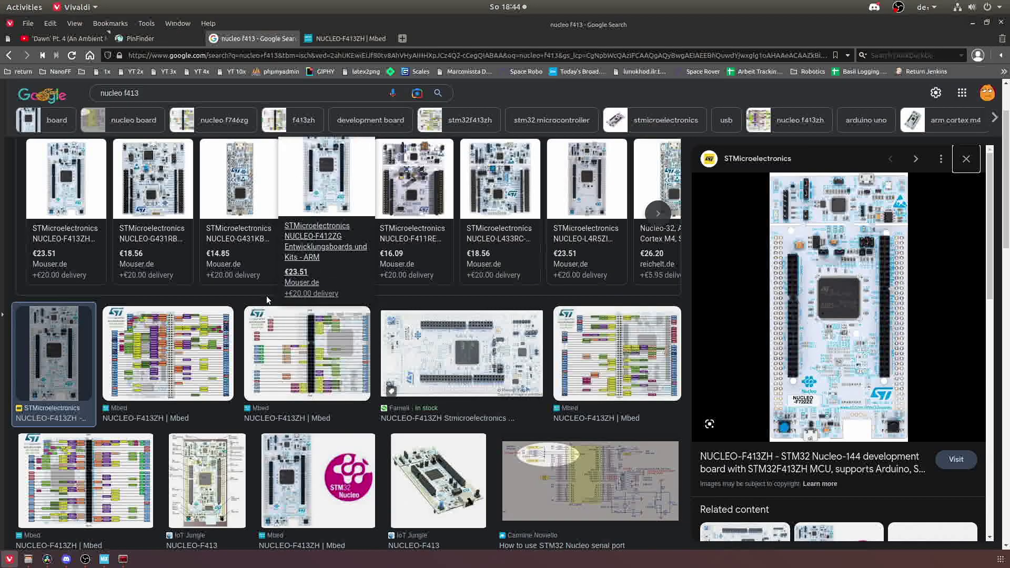
{"action": "left_click", "coordinate": [168, 353]}
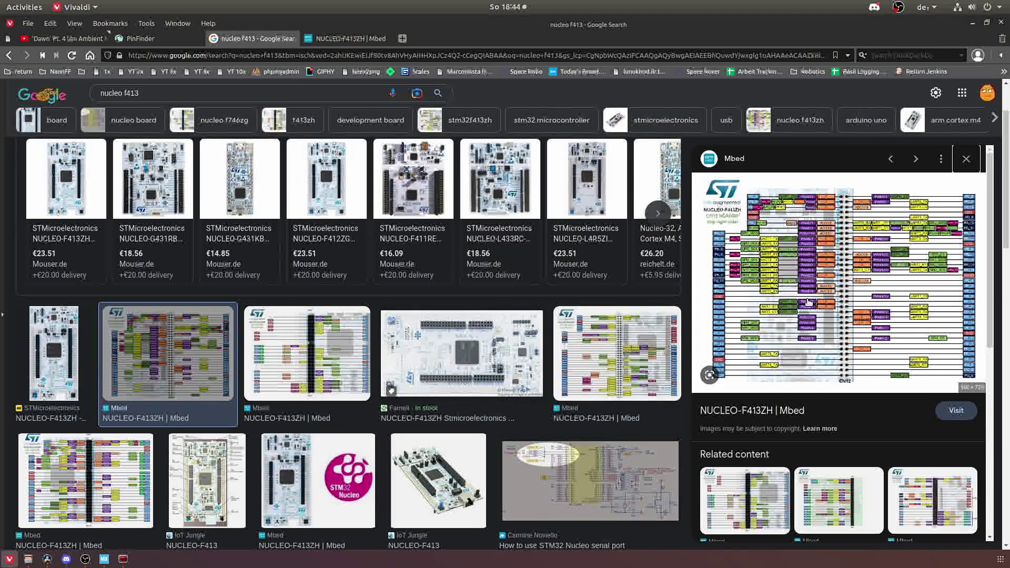
{"action": "left_click", "coordinate": [139, 39]}
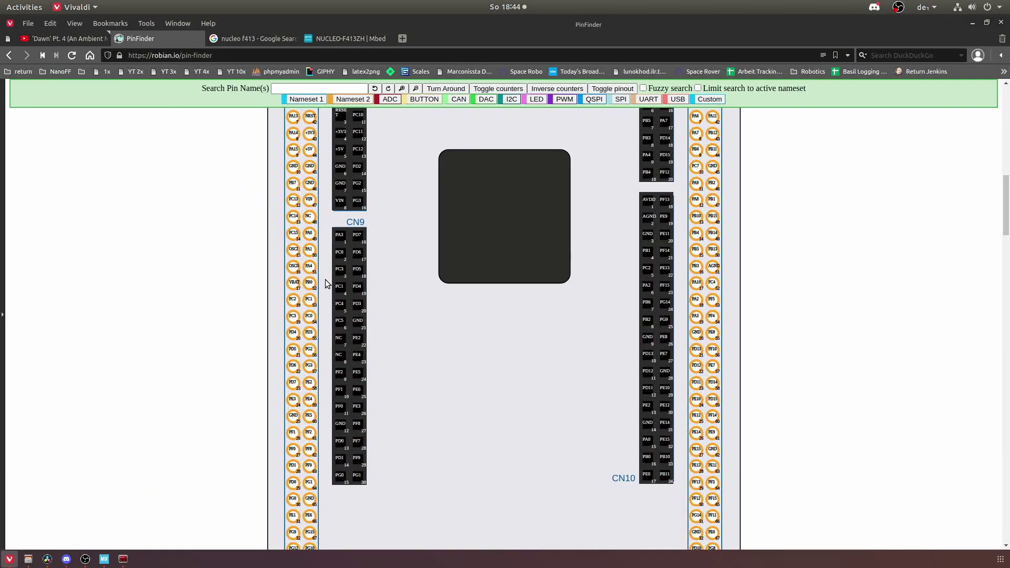
- Search pin name 'pd4' so PD4 is highlighted red on CN9 and the left morpho connector
{"action": "scroll", "coordinate": [411, 290], "scroll_direction": "up", "scroll_amount": 3}
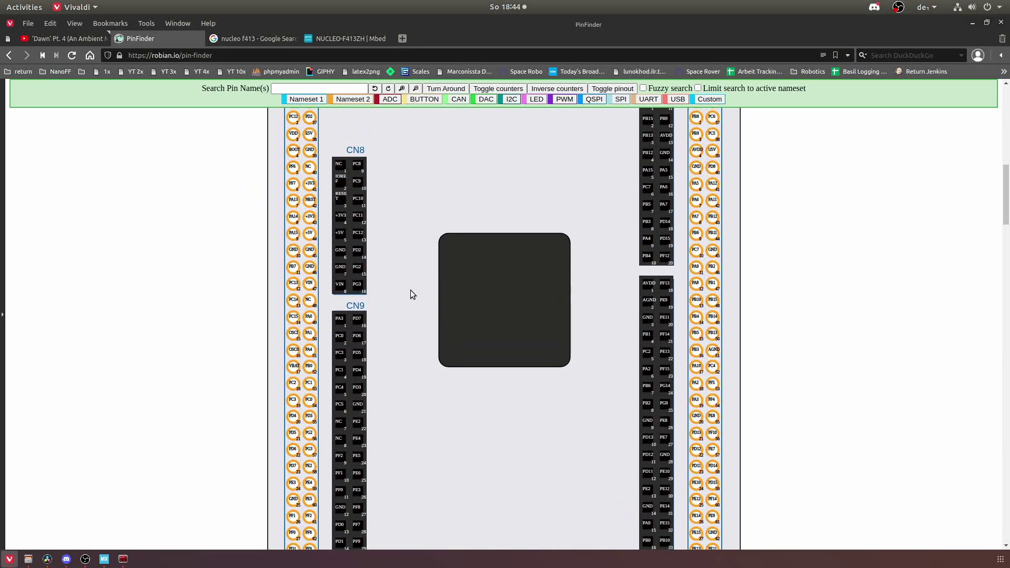
{"action": "left_click", "coordinate": [336, 89]}
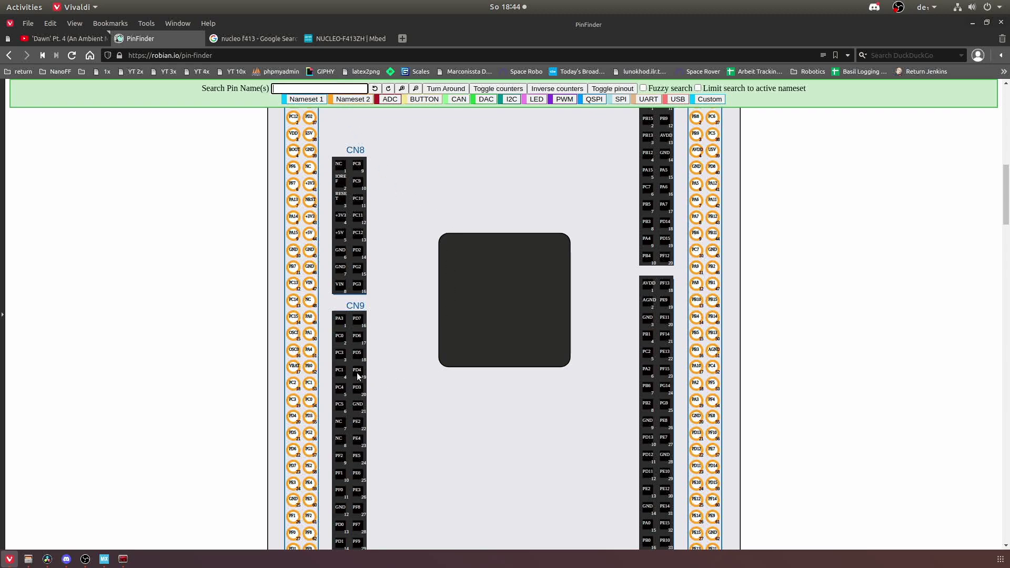
{"action": "scroll", "coordinate": [583, 174], "scroll_direction": "up", "scroll_amount": 4}
{"action": "scroll", "coordinate": [588, 355], "scroll_direction": "down", "scroll_amount": 5}
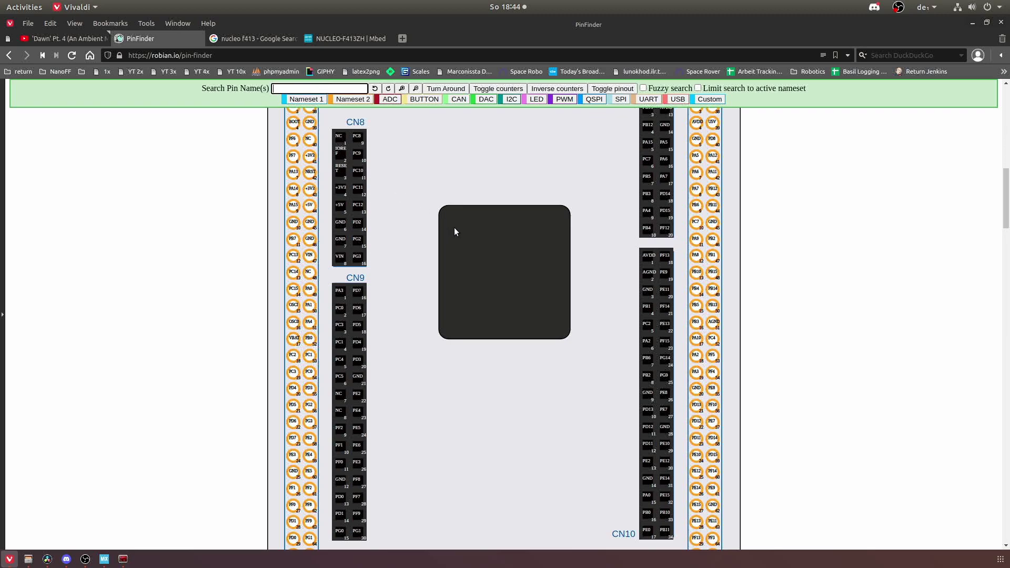
{"action": "type", "text": "pd4"}
{"action": "scroll", "coordinate": [360, 351], "scroll_direction": "down", "scroll_amount": 1}
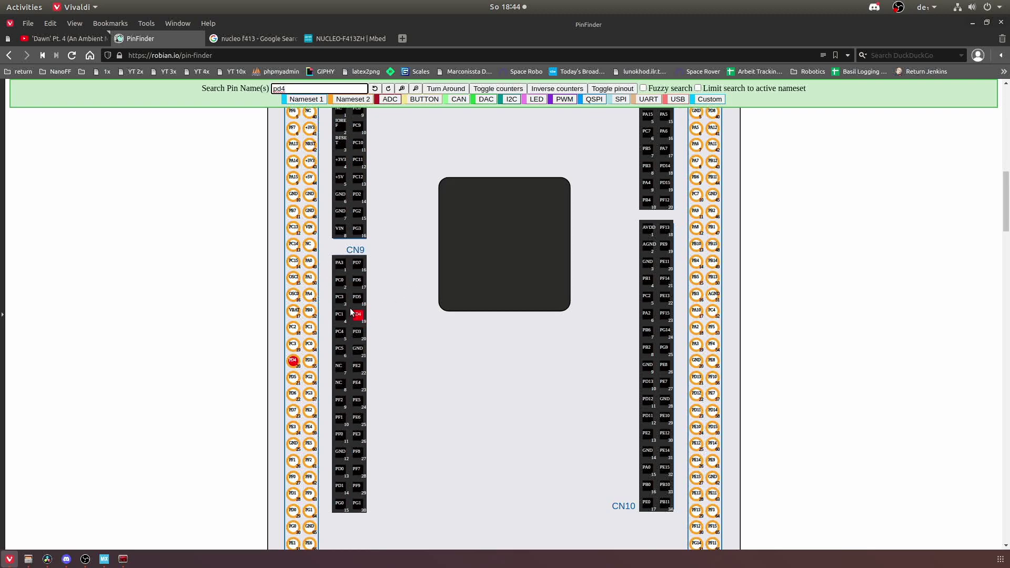
{"action": "scroll", "coordinate": [474, 307], "scroll_direction": "down", "scroll_amount": 1}
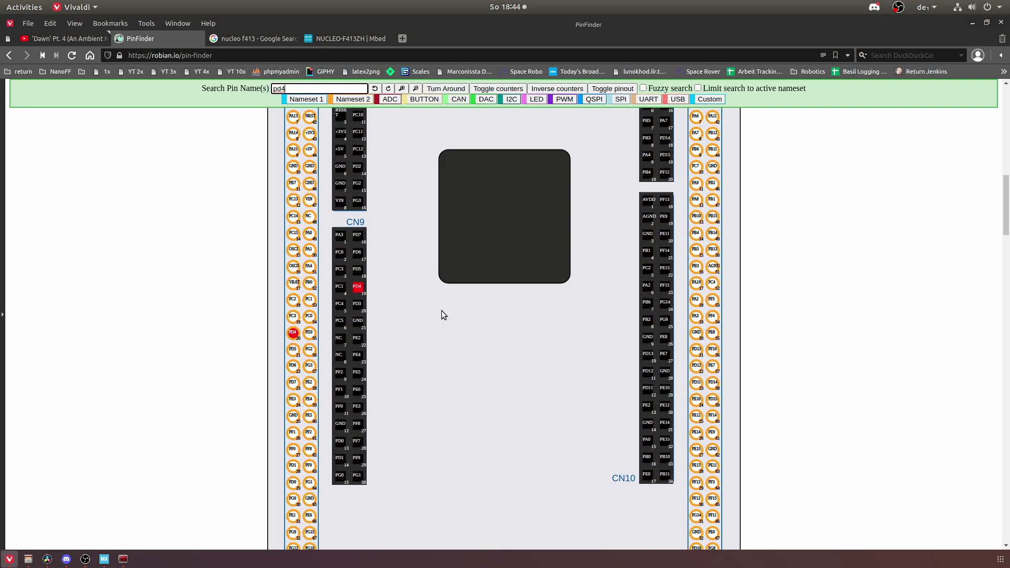
- Replace the pin search with 'gnd' to mark every GND pin in red
{"action": "double_click", "coordinate": [311, 93]}
{"action": "type", "text": "gnd"}
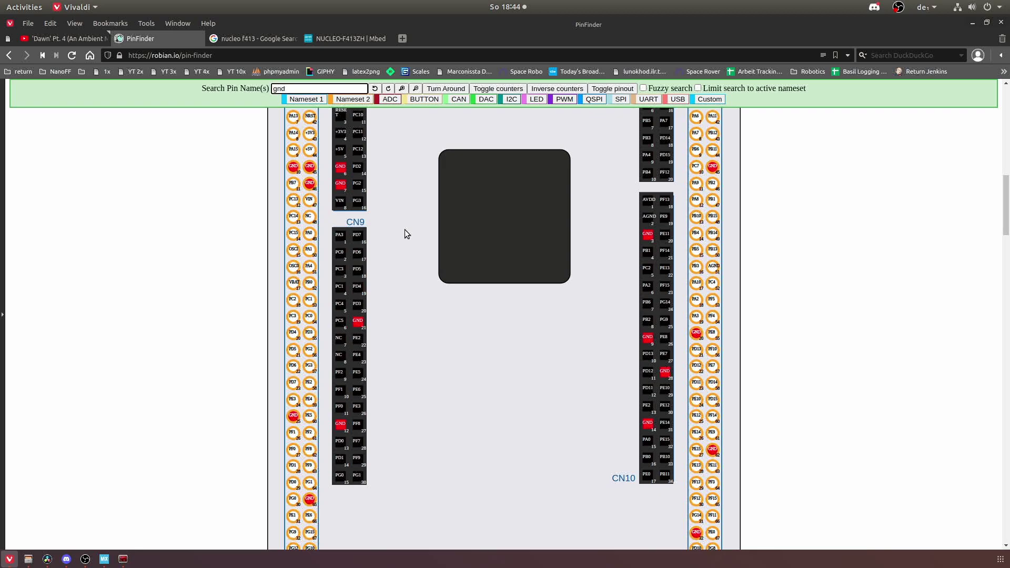
{"action": "scroll", "coordinate": [575, 309], "scroll_direction": "up", "scroll_amount": 3}
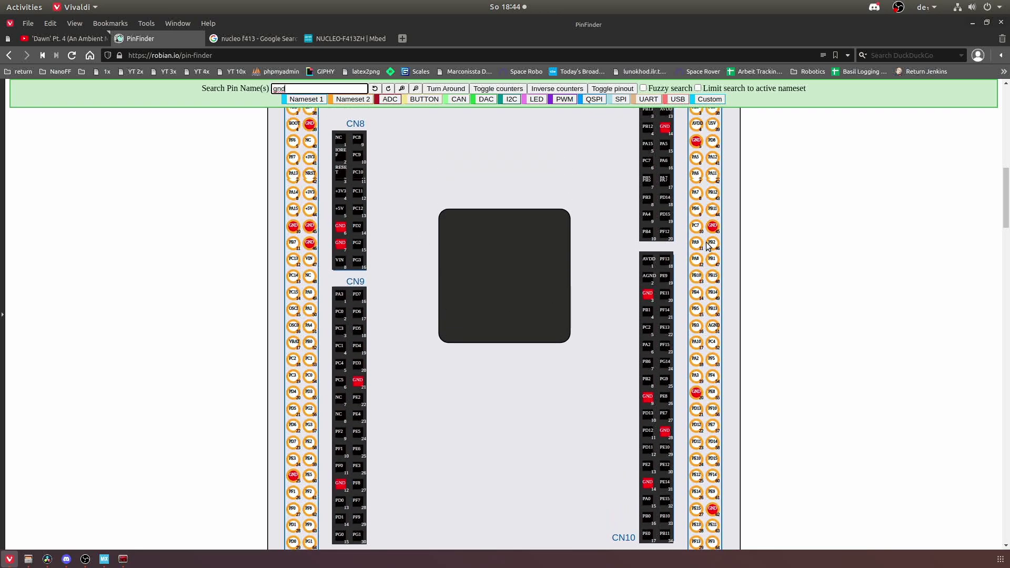
{"action": "scroll", "coordinate": [707, 246], "scroll_direction": "up", "scroll_amount": 1}
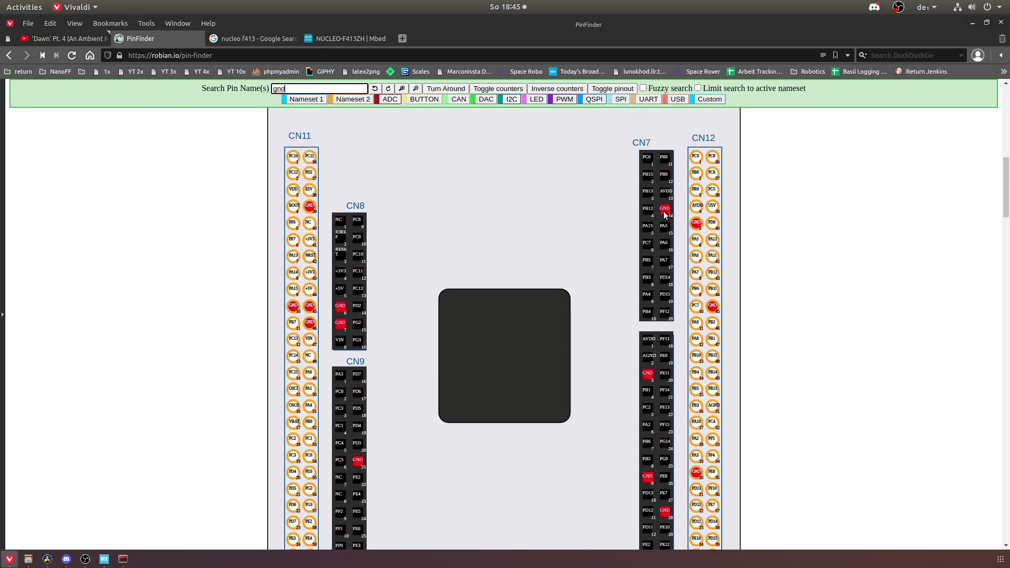
{"action": "scroll", "coordinate": [354, 324], "scroll_direction": "down", "scroll_amount": 3}
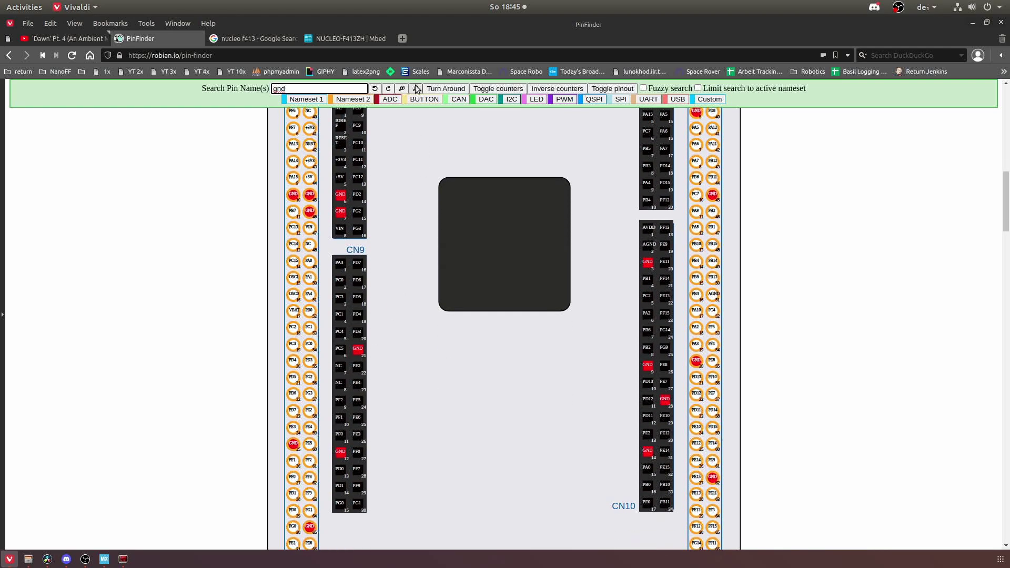
- Zoom the board view out twice so the whole NUCLEO-F413ZH board fits on screen
{"action": "left_click", "coordinate": [529, 234]}
{"action": "scroll", "coordinate": [528, 234], "scroll_direction": "down", "scroll_amount": 3}
{"action": "scroll", "coordinate": [528, 234], "scroll_direction": "up", "scroll_amount": 2}
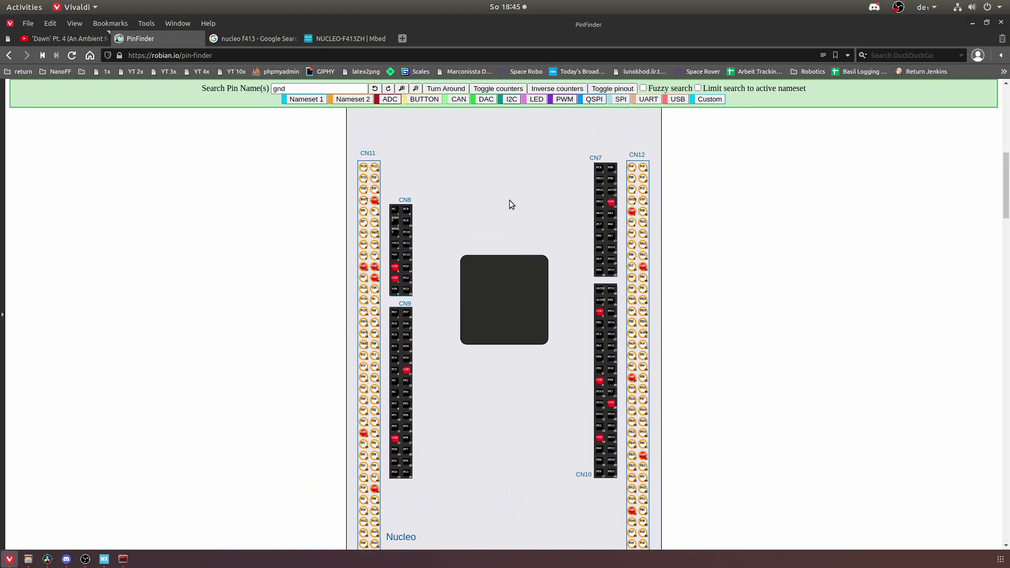
{"action": "scroll", "coordinate": [510, 200], "scroll_direction": "up", "scroll_amount": 2}
{"action": "left_click", "coordinate": [416, 89]}
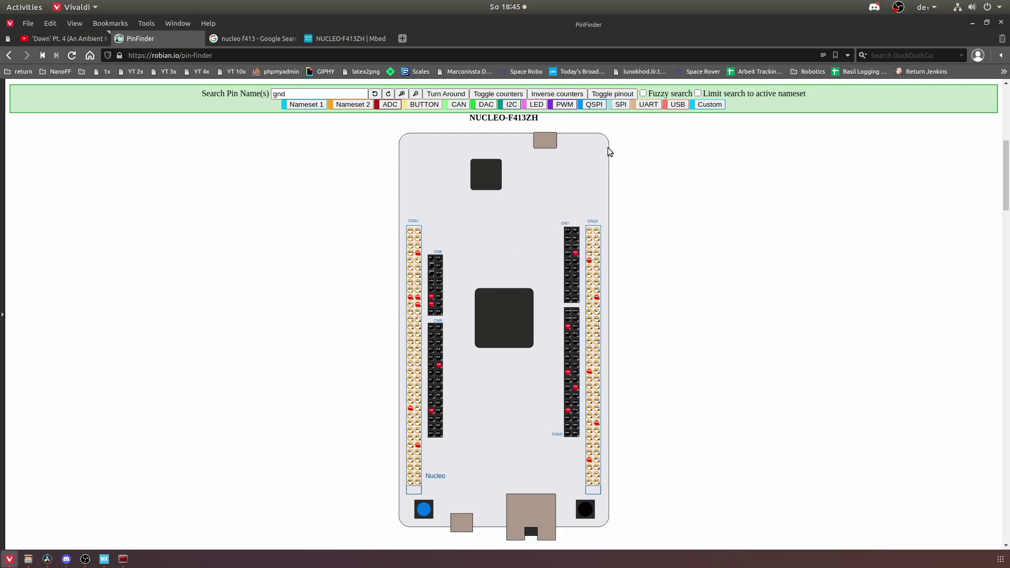
- Rotate the board a quarter turn, view its back, zoom in three times, then flip to the front
{"action": "left_click", "coordinate": [390, 93]}
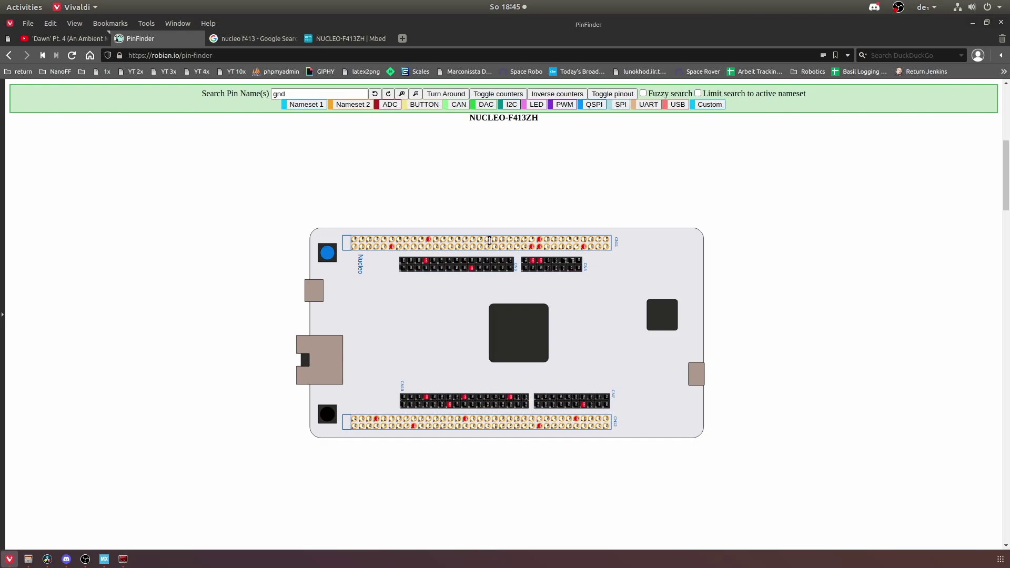
{"action": "left_click", "coordinate": [445, 97]}
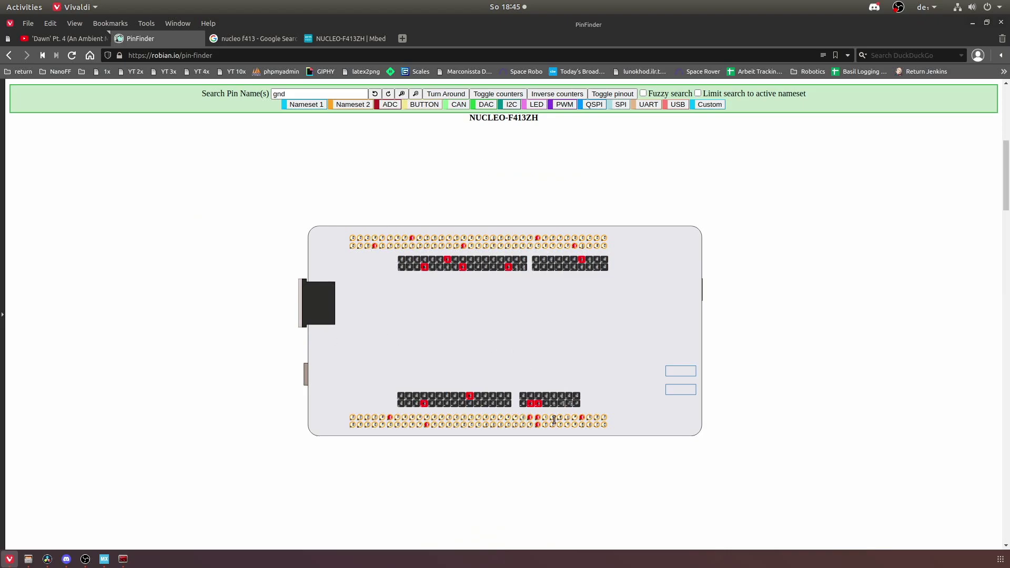
{"action": "left_click", "coordinate": [401, 95]}
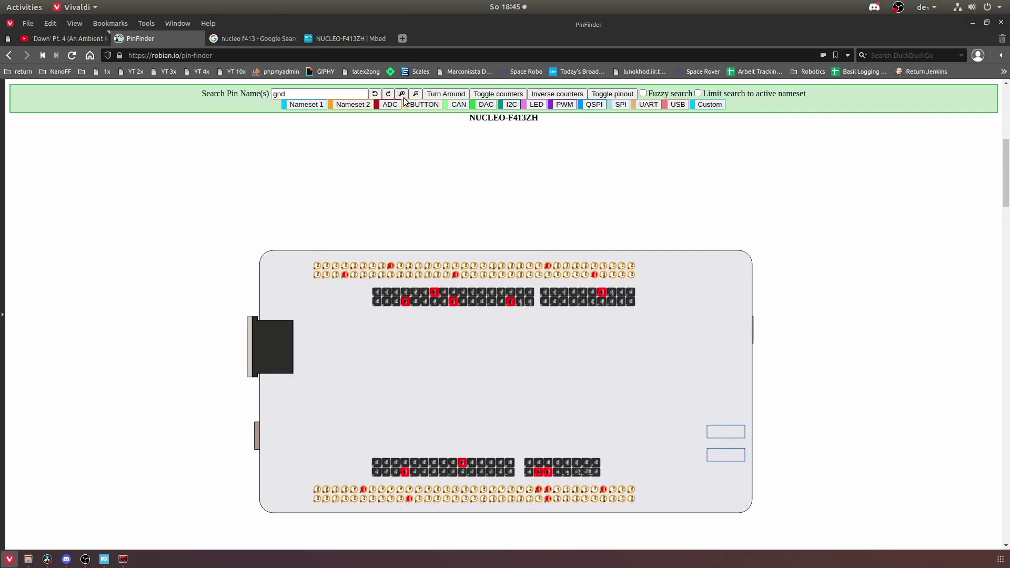
{"action": "left_click", "coordinate": [402, 95]}
{"action": "scroll", "coordinate": [418, 235], "scroll_direction": "down", "scroll_amount": 1}
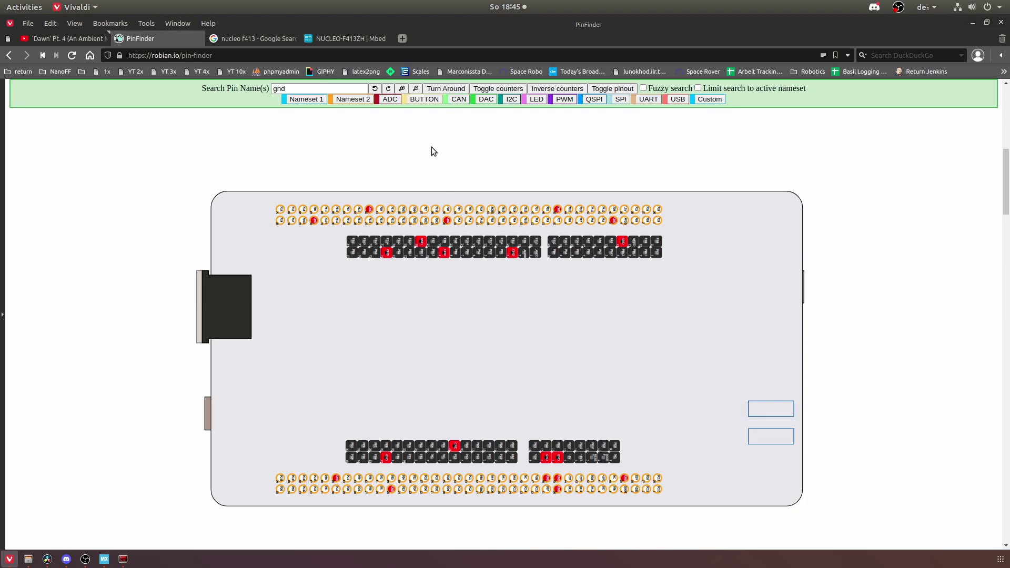
{"action": "left_click", "coordinate": [402, 89]}
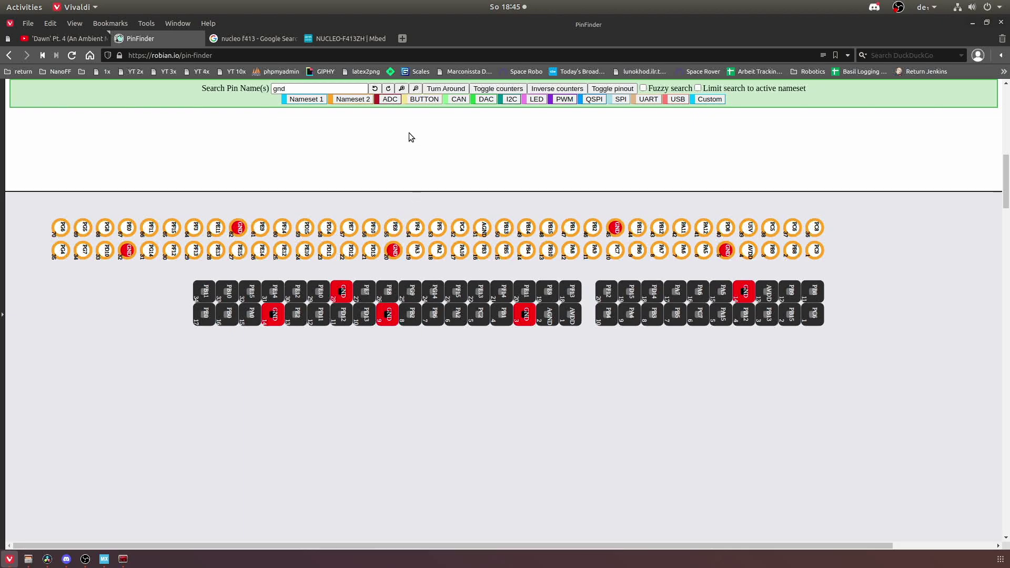
{"action": "left_click", "coordinate": [455, 92]}
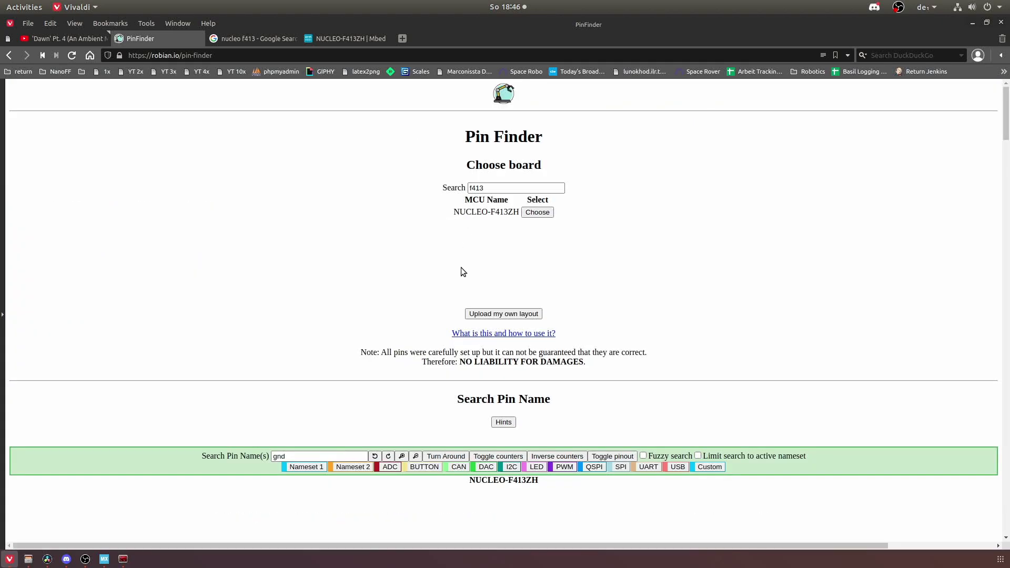
{"action": "scroll", "coordinate": [461, 271], "scroll_direction": "down", "scroll_amount": 8}
{"action": "scroll", "coordinate": [460, 271], "scroll_direction": "down", "scroll_amount": 3}
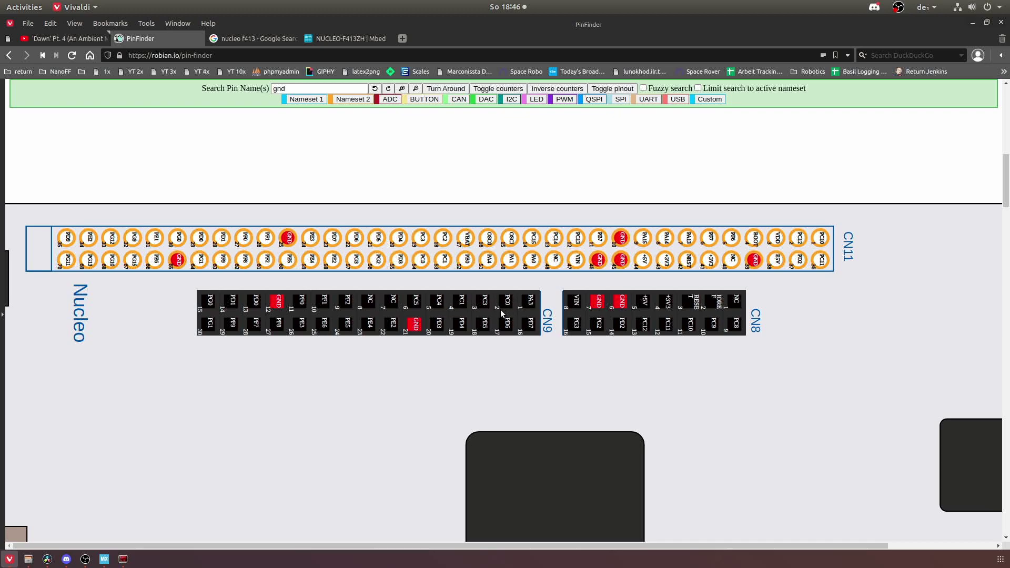
- Turn the board upright with the t key and search pin 'pb7' instead of GND
{"action": "key", "text": "t"}
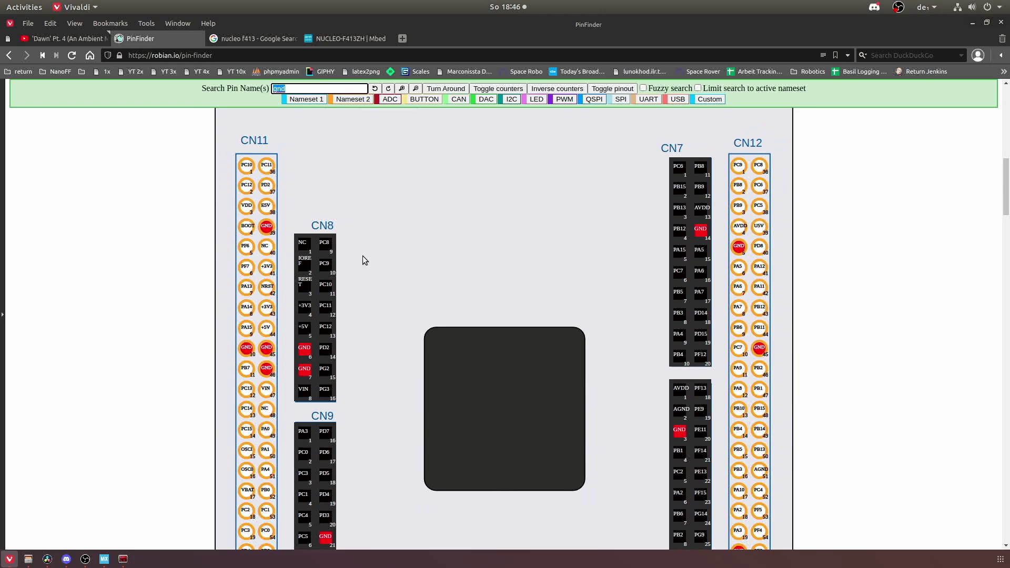
{"action": "scroll", "coordinate": [448, 285], "scroll_direction": "down", "scroll_amount": 6}
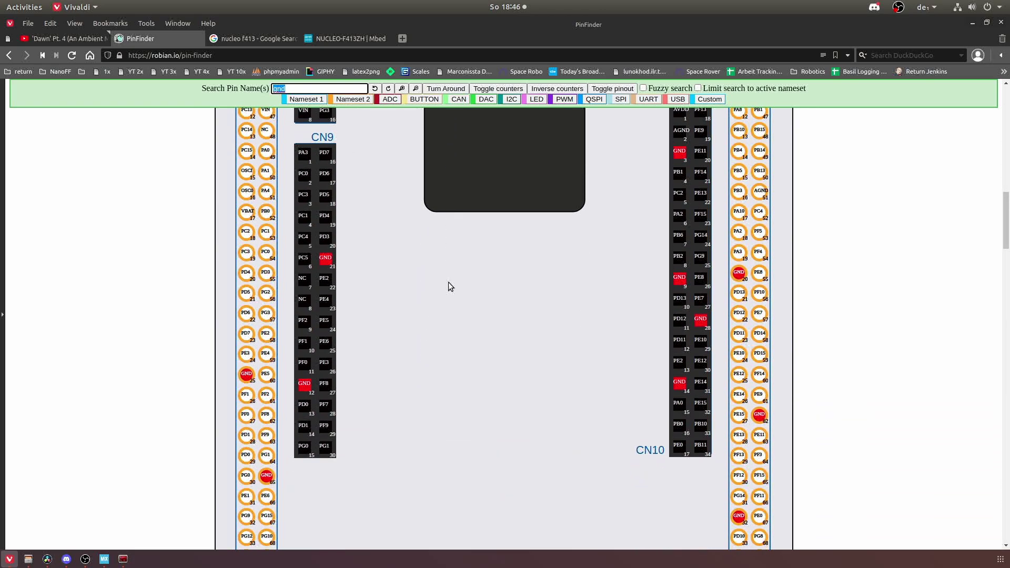
{"action": "scroll", "coordinate": [449, 282], "scroll_direction": "up", "scroll_amount": 5}
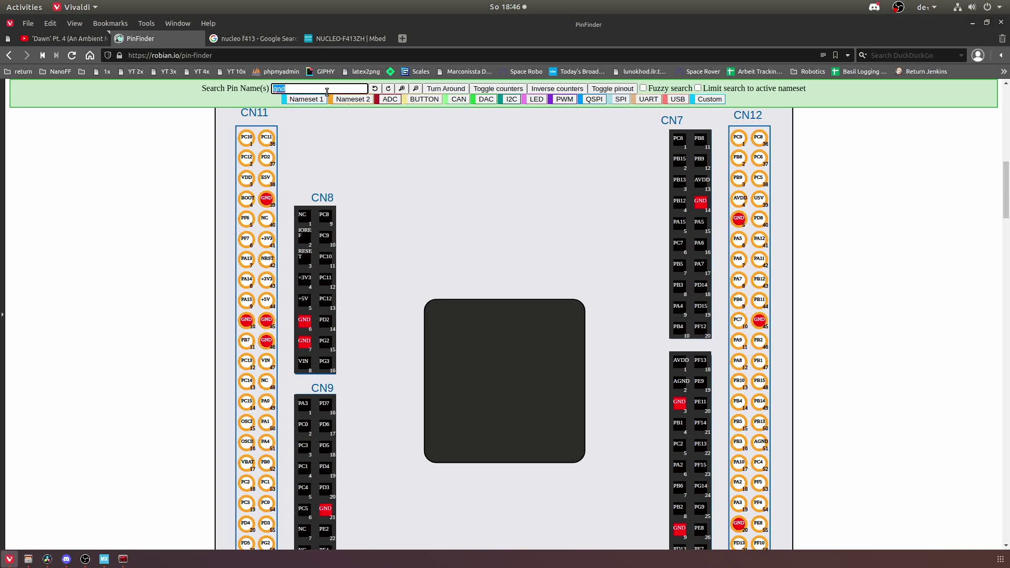
{"action": "type", "text": "pb7"}
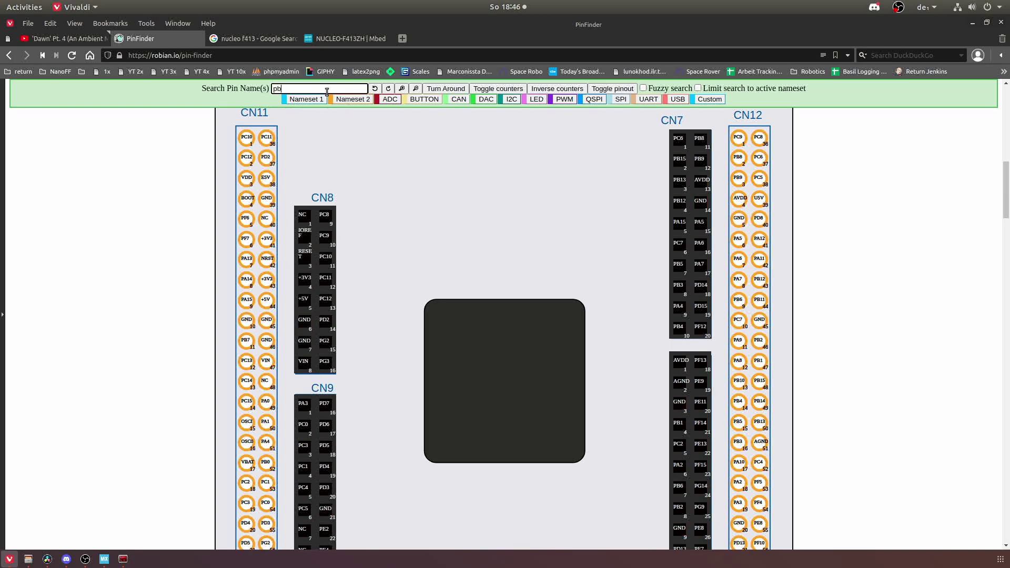
- Switch to the 'nucleo f413' Google Images tab showing the Mbed NUCLEO-F413ZH pinout preview
{"action": "left_click", "coordinate": [239, 40]}
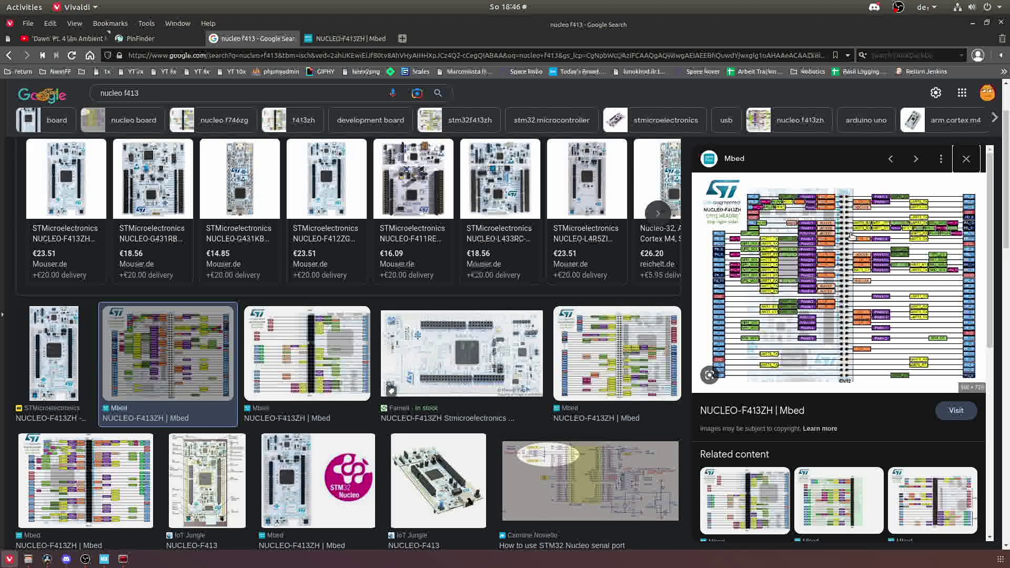
- Return to Pin Finder and scroll over the upright board's headers and morpho connectors with PB7 searched
{"action": "left_click", "coordinate": [159, 38]}
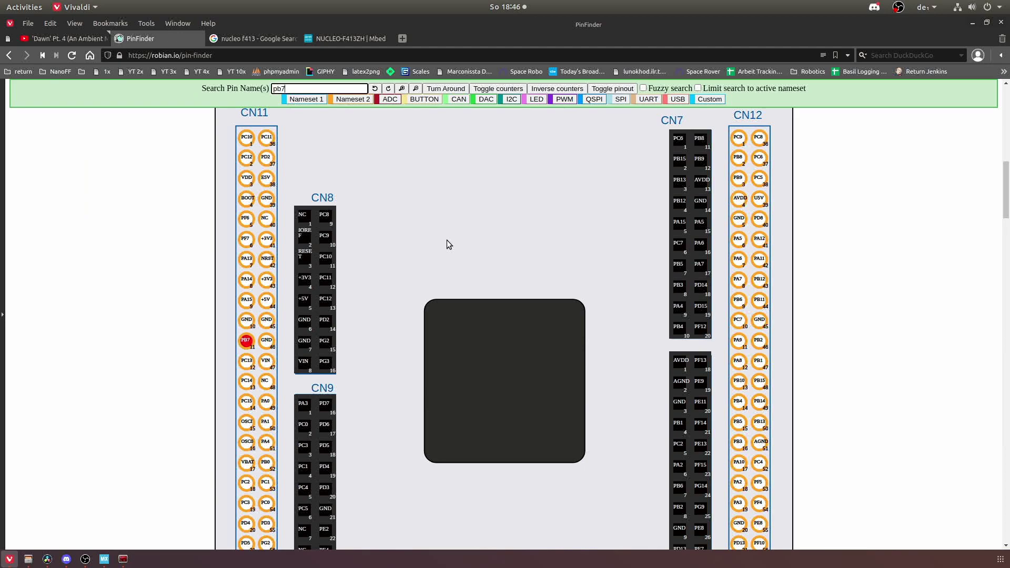
{"action": "double_click", "coordinate": [248, 144]}
{"action": "scroll", "coordinate": [269, 252], "scroll_direction": "down", "scroll_amount": 4}
{"action": "scroll", "coordinate": [269, 251], "scroll_direction": "down", "scroll_amount": 3}
{"action": "scroll", "coordinate": [275, 330], "scroll_direction": "up", "scroll_amount": 1}
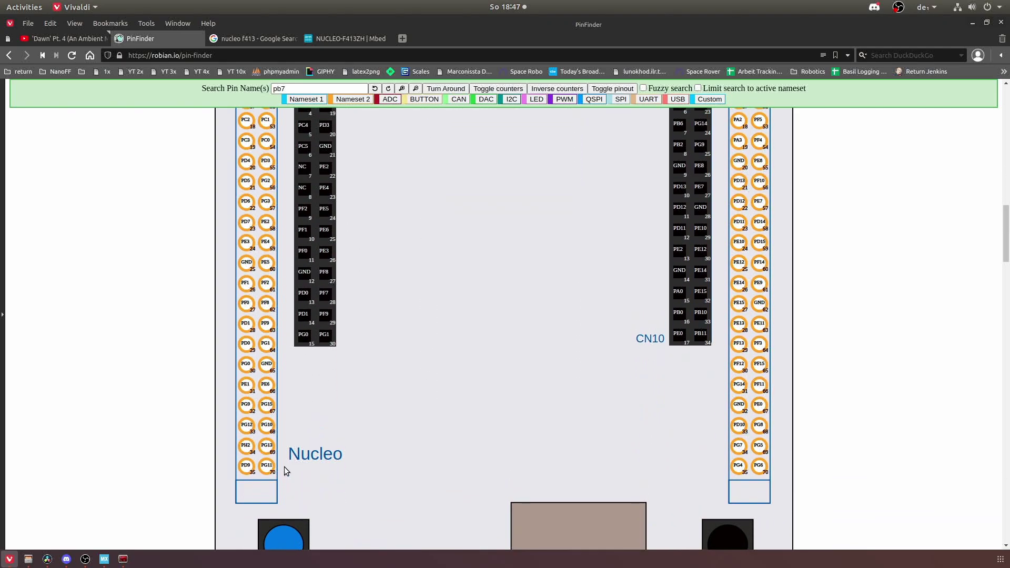
{"action": "scroll", "coordinate": [273, 237], "scroll_direction": "up", "scroll_amount": 5}
{"action": "scroll", "coordinate": [266, 138], "scroll_direction": "up", "scroll_amount": 2}
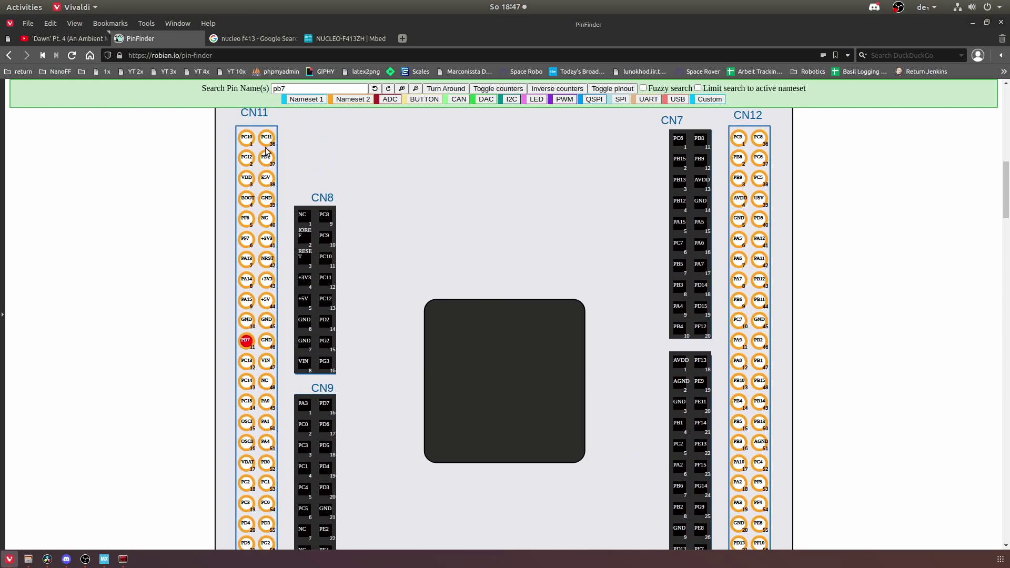
{"action": "scroll", "coordinate": [272, 261], "scroll_direction": "down", "scroll_amount": 4}
{"action": "scroll", "coordinate": [278, 328], "scroll_direction": "down", "scroll_amount": 1}
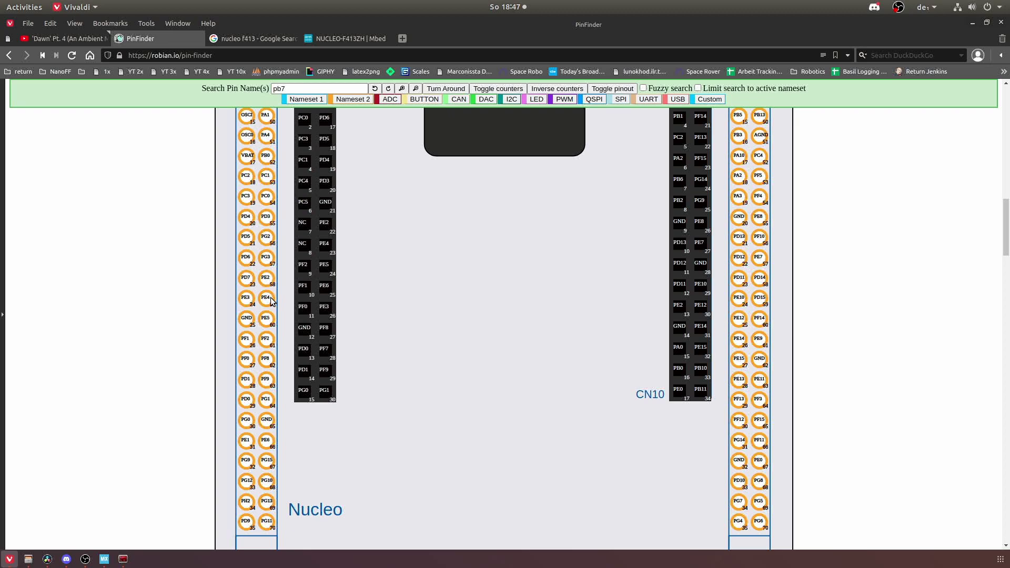
{"action": "scroll", "coordinate": [272, 301], "scroll_direction": "down", "scroll_amount": 1}
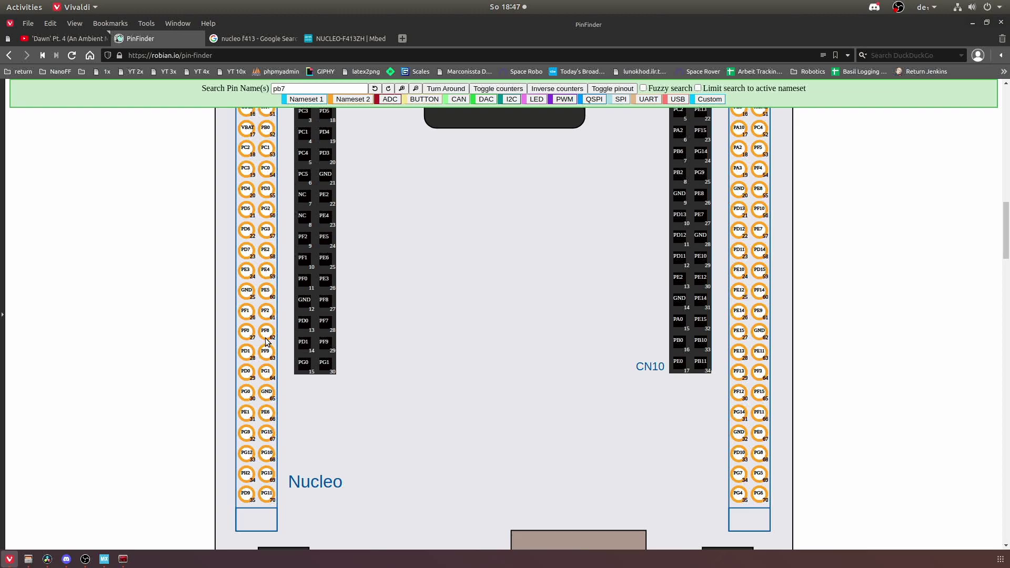
- Reverse the header pin numbering and flip the board to locate PB7 on CN11
{"action": "left_click", "coordinate": [558, 88]}
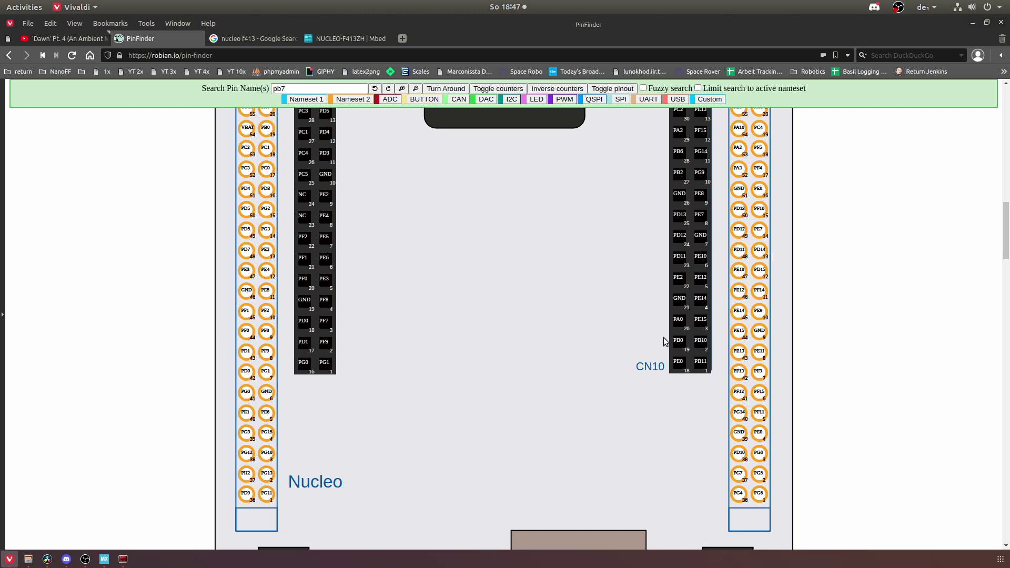
{"action": "scroll", "coordinate": [558, 274], "scroll_direction": "up", "scroll_amount": 3}
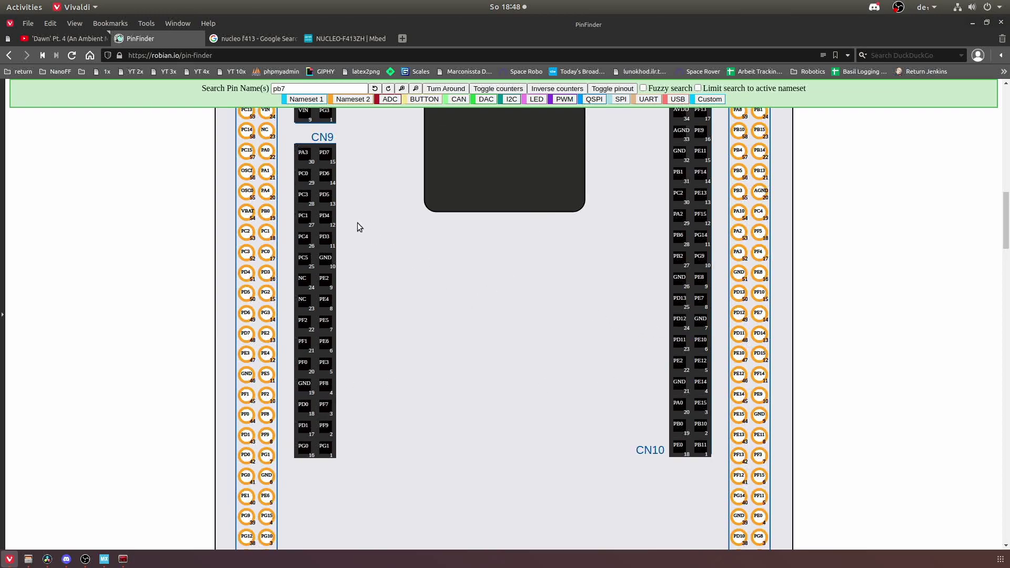
{"action": "scroll", "coordinate": [358, 223], "scroll_direction": "up", "scroll_amount": 10}
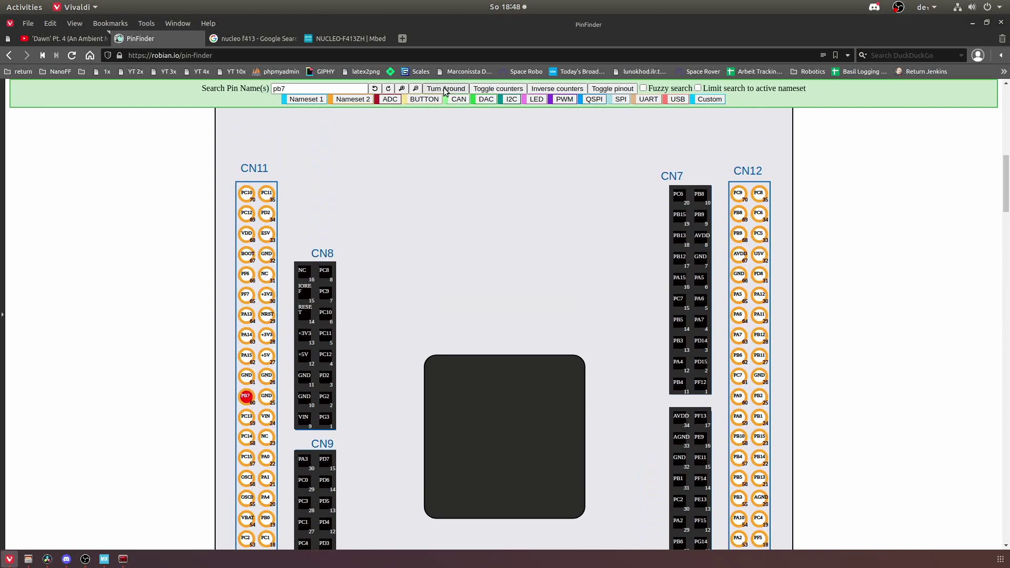
{"action": "left_click", "coordinate": [444, 89]}
{"action": "left_click", "coordinate": [444, 88]}
{"action": "scroll", "coordinate": [436, 201], "scroll_direction": "down", "scroll_amount": 1}
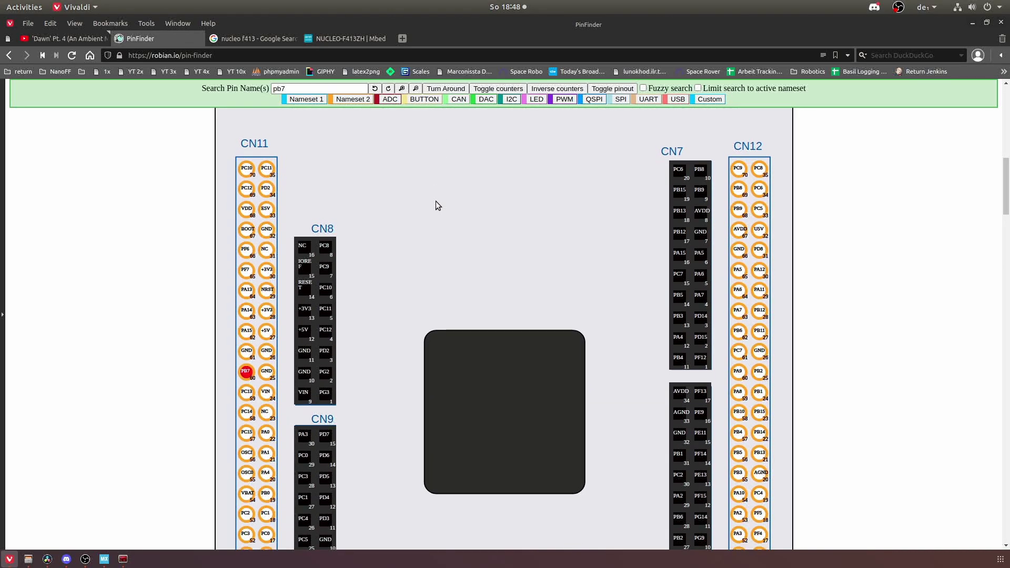
{"action": "left_click", "coordinate": [339, 87]}
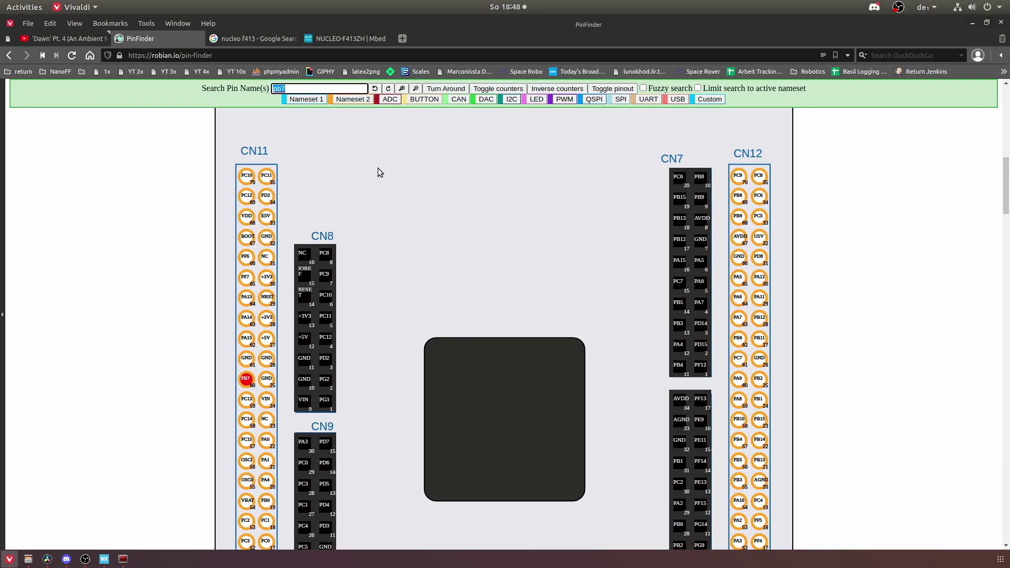
- Enable fuzzy search, search for 'can', and show CAN function names on the pins
{"action": "left_click", "coordinate": [678, 89]}
{"action": "type", "text": "can"}
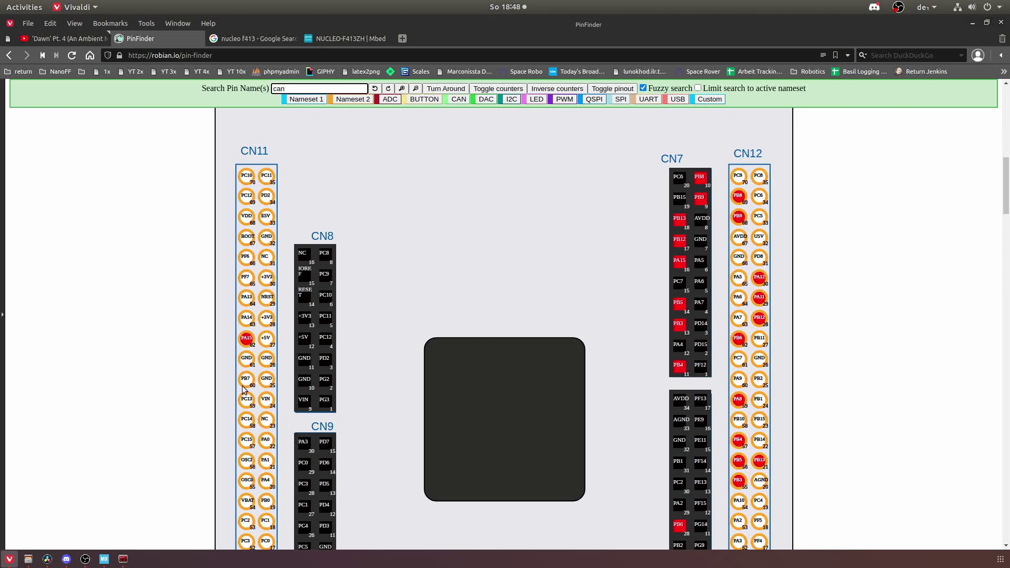
{"action": "scroll", "coordinate": [687, 298], "scroll_direction": "down", "scroll_amount": 2}
{"action": "scroll", "coordinate": [683, 283], "scroll_direction": "up", "scroll_amount": 2}
{"action": "left_click", "coordinate": [461, 100]}
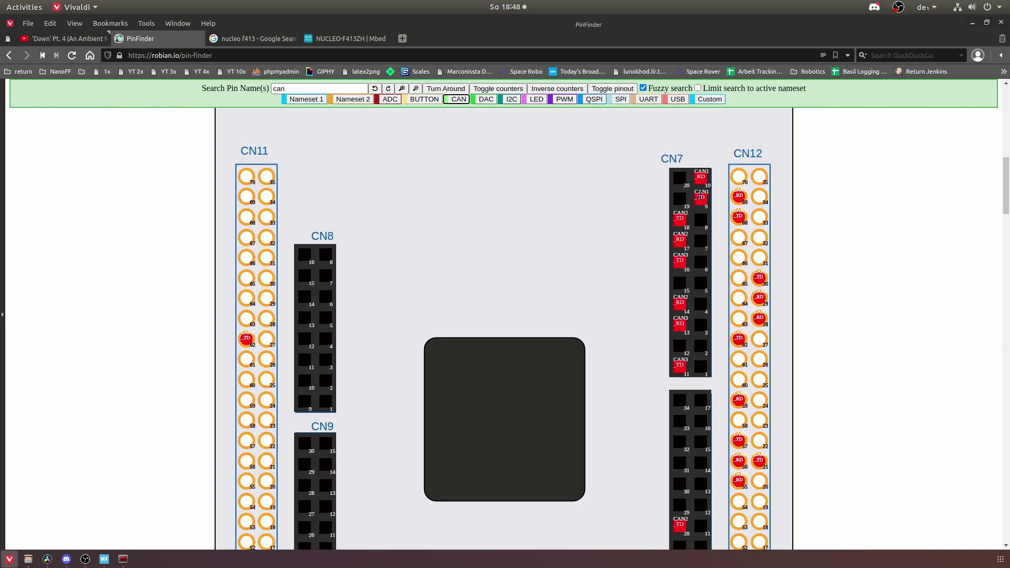
- Refine the search to 'can2' so only CAN2-capable pins stay highlighted
{"action": "scroll", "coordinate": [669, 289], "scroll_direction": "down", "scroll_amount": 1}
{"action": "scroll", "coordinate": [678, 455], "scroll_direction": "down", "scroll_amount": 1}
{"action": "scroll", "coordinate": [708, 444], "scroll_direction": "up", "scroll_amount": 1}
{"action": "left_click", "coordinate": [321, 89]}
{"action": "type", "text": "2"}
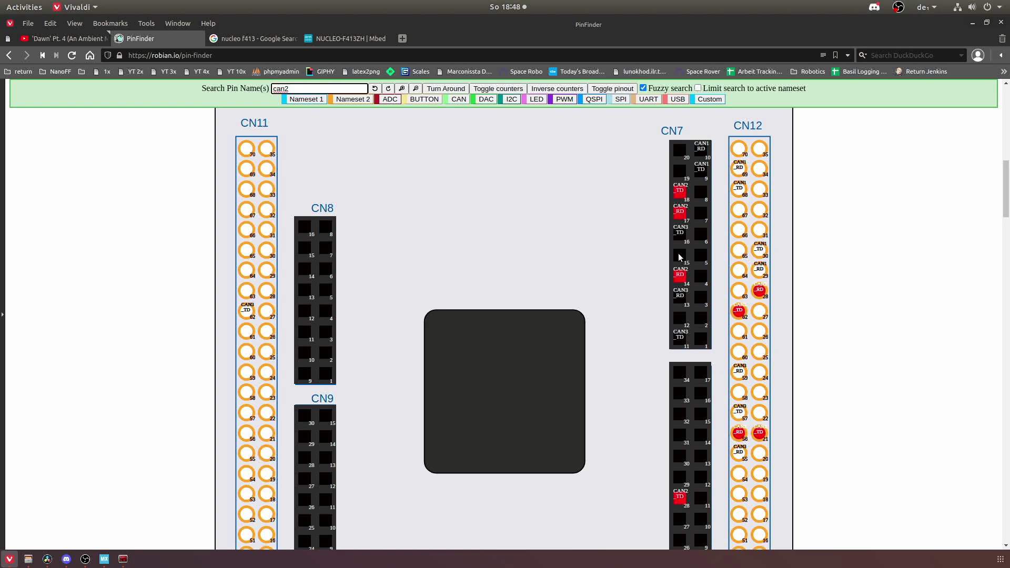
{"action": "scroll", "coordinate": [679, 262], "scroll_direction": "down", "scroll_amount": 5}
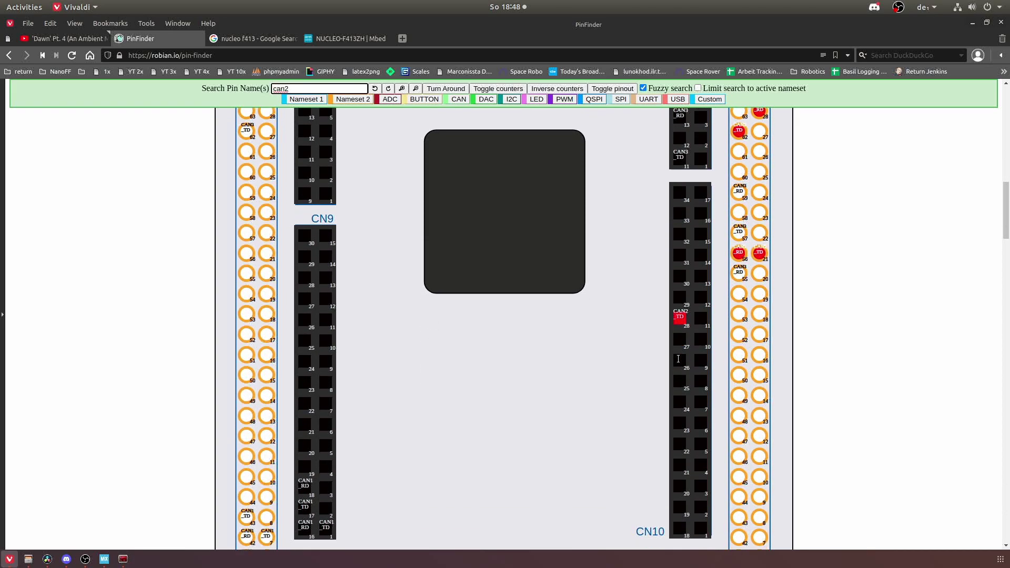
{"action": "scroll", "coordinate": [569, 226], "scroll_direction": "up", "scroll_amount": 3}
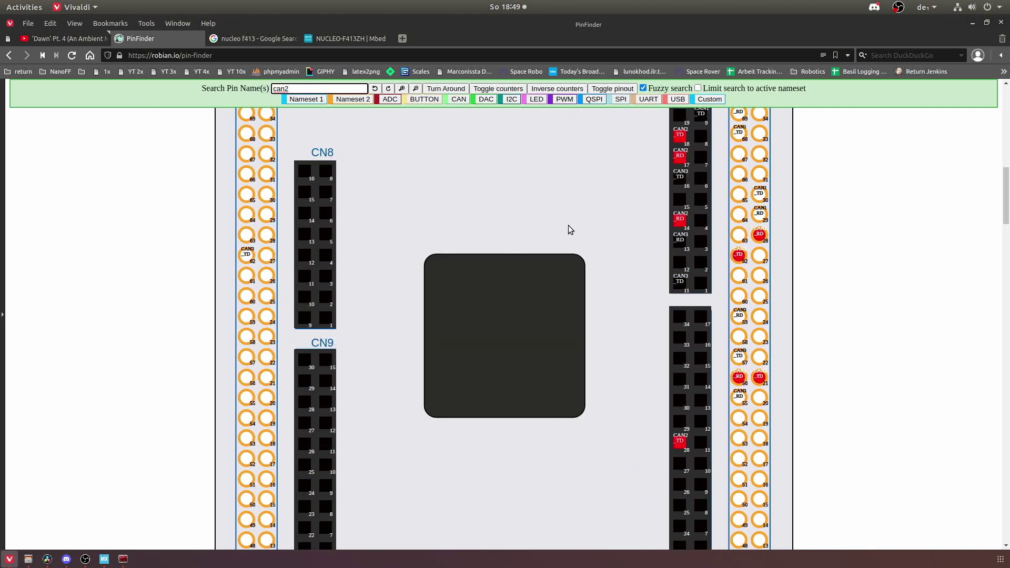
{"action": "scroll", "coordinate": [568, 225], "scroll_direction": "up", "scroll_amount": 1}
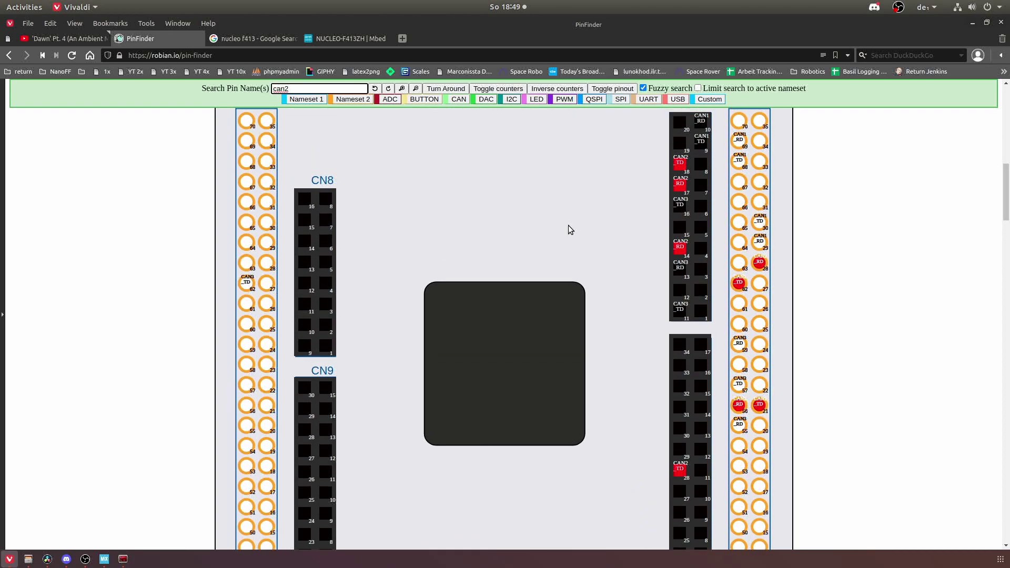
{"action": "double_click", "coordinate": [313, 90]}
- Search 'spi', switch pin labels from SPI to QSPI names, and refine to 'spi0'
{"action": "type", "text": "spi"}
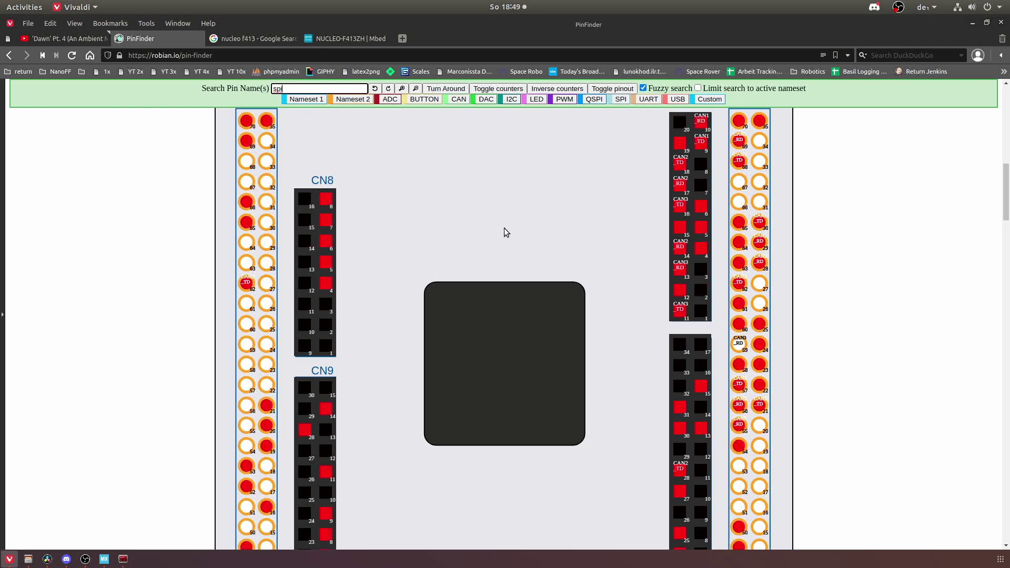
{"action": "left_click", "coordinate": [617, 99]}
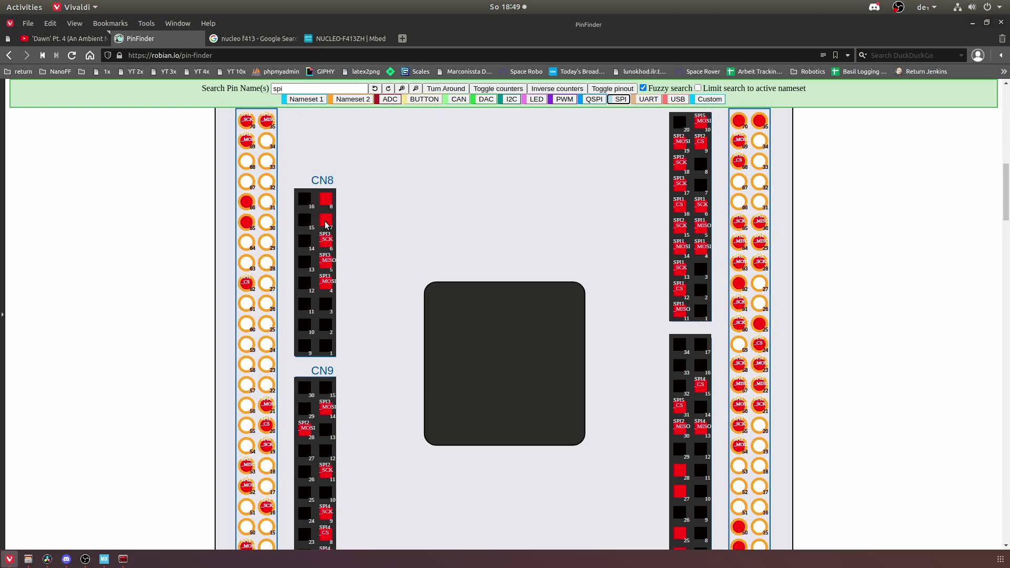
{"action": "left_click", "coordinate": [596, 102]}
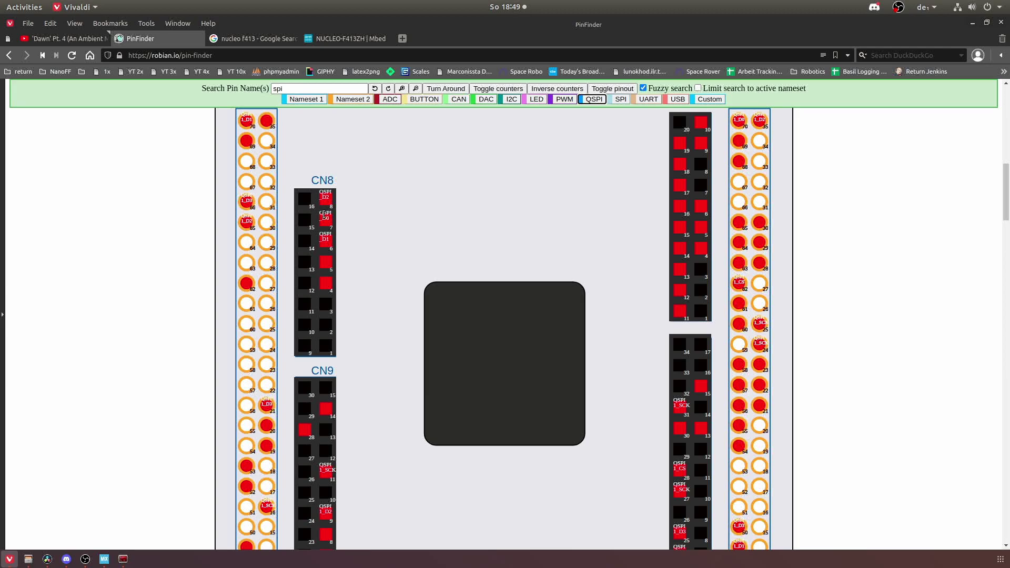
{"action": "left_click", "coordinate": [299, 87]}
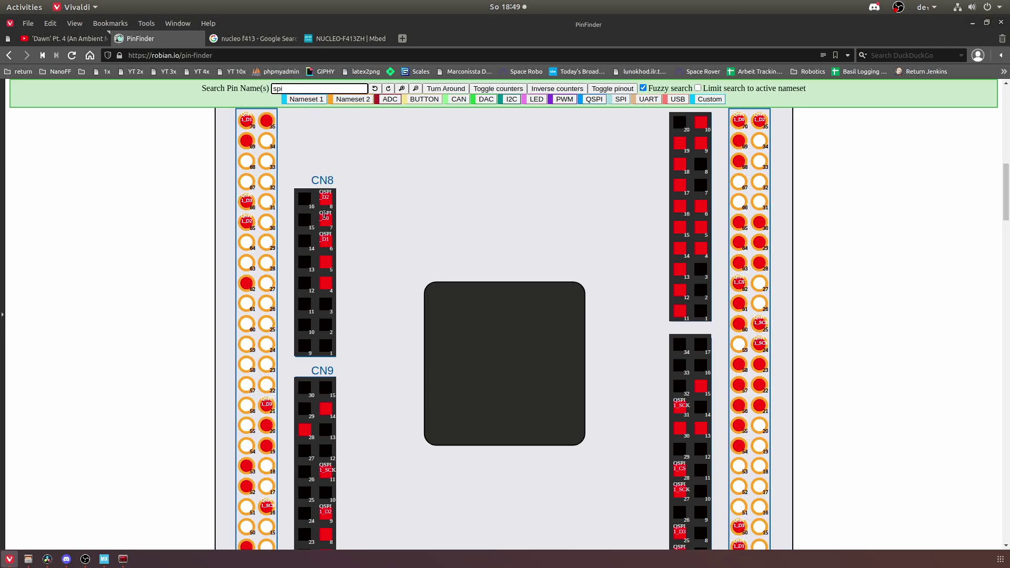
{"action": "type", "text": "0"}
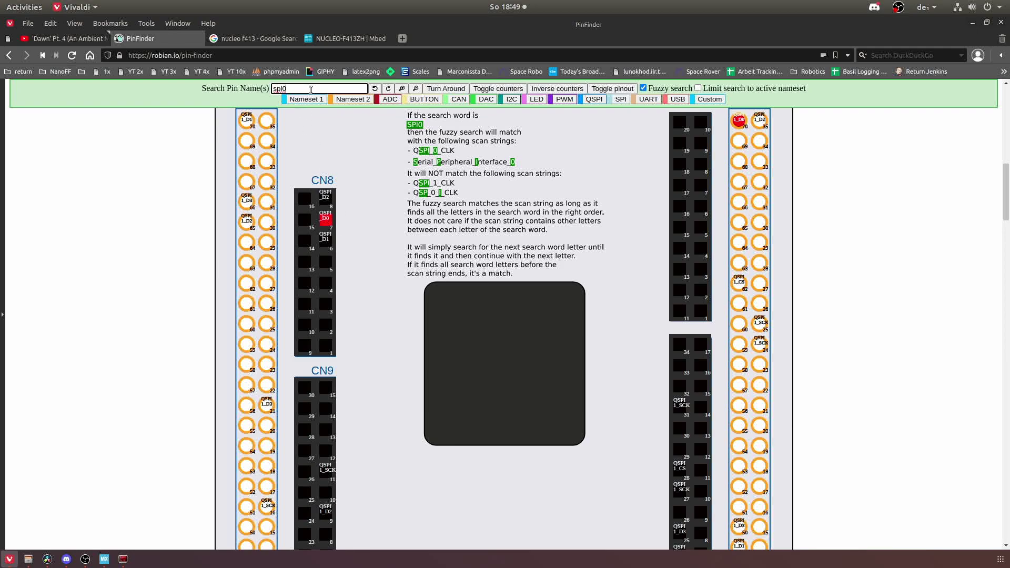
- Return the search to 'spi', limit matching to the SPI nameset, then reload with F5
{"action": "key", "text": "BackSpace"}
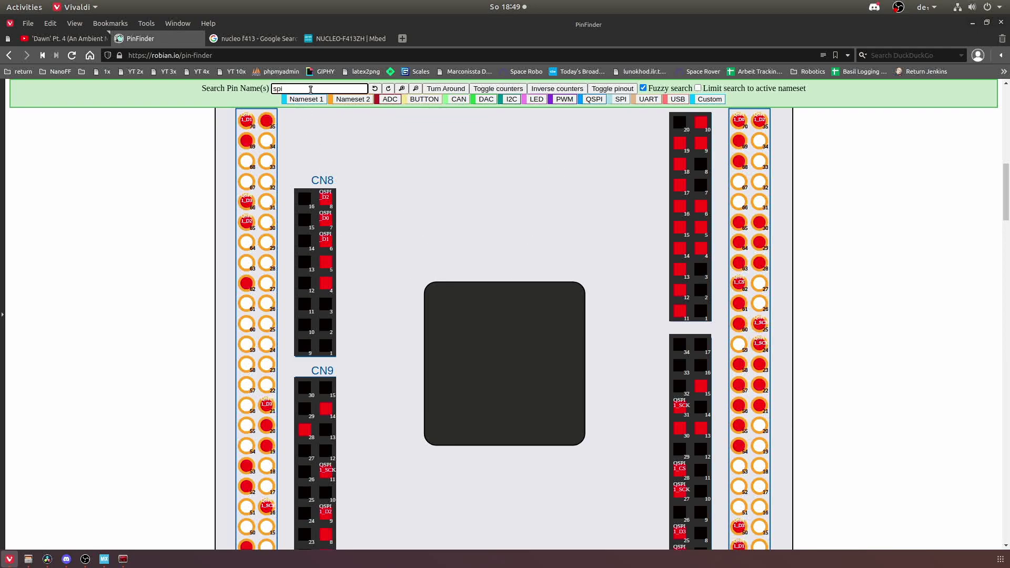
{"action": "left_click", "coordinate": [714, 90]}
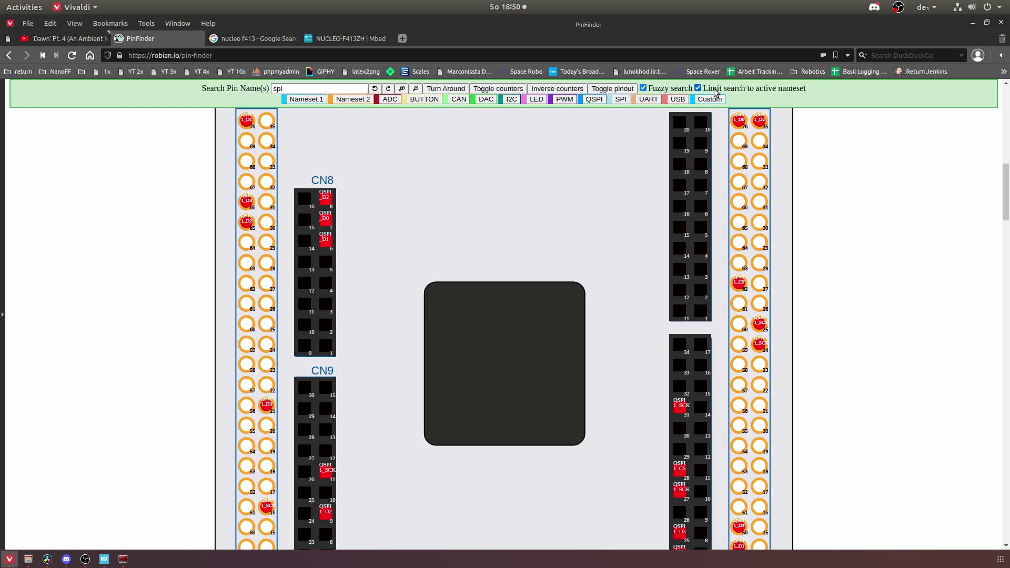
{"action": "left_click", "coordinate": [611, 100]}
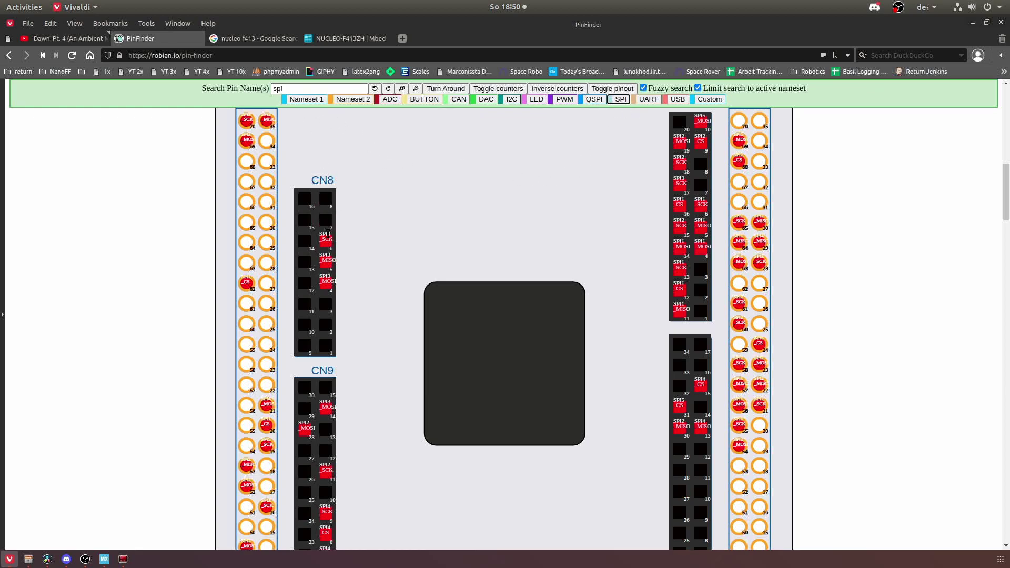
{"action": "scroll", "coordinate": [319, 316], "scroll_direction": "down", "scroll_amount": 5}
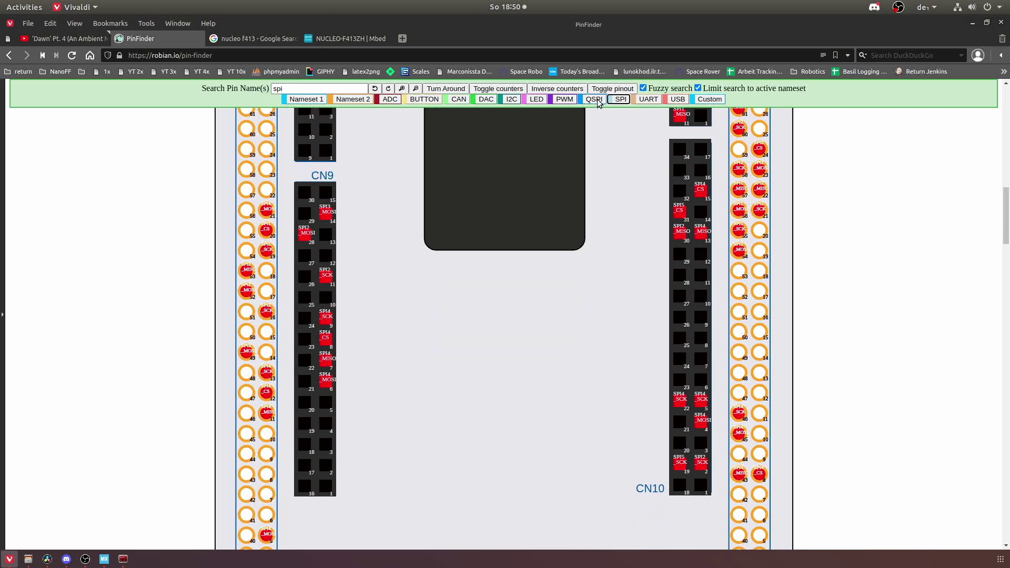
{"action": "key", "text": "F5"}
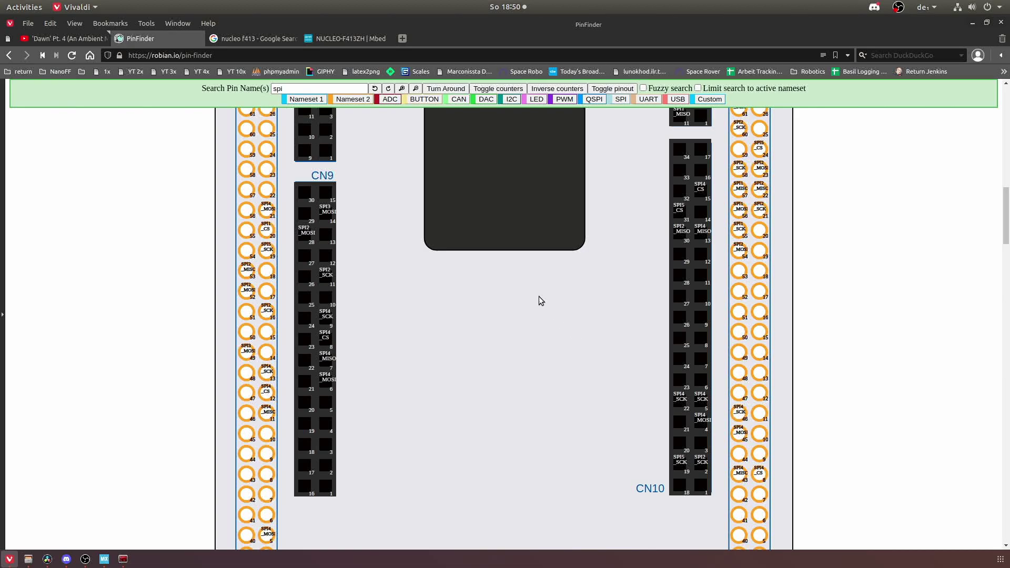
- Scroll to the Input CSV / CubeMx box and highlight words in its heading
{"action": "scroll", "coordinate": [539, 297], "scroll_direction": "down", "scroll_amount": 7}
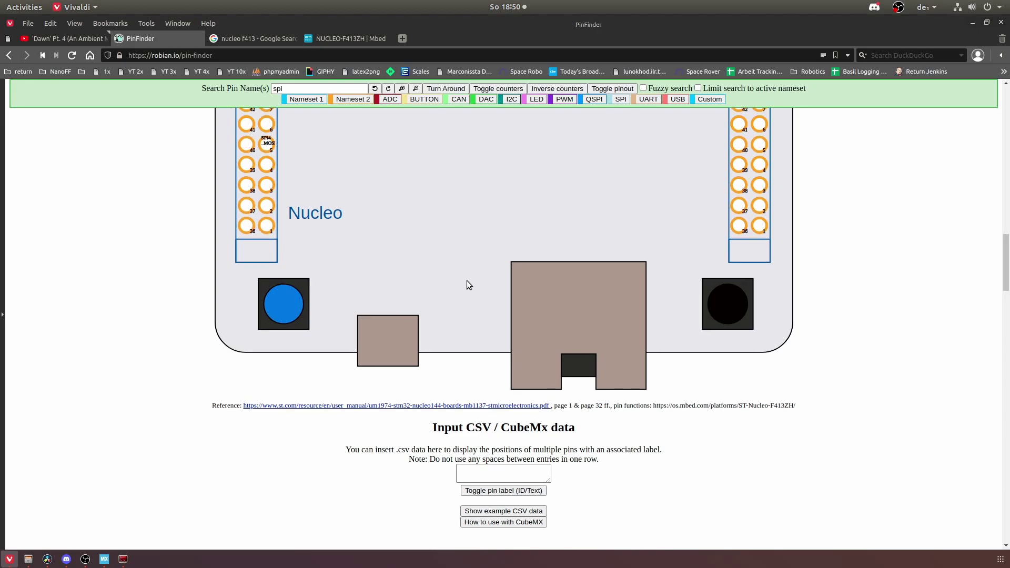
{"action": "scroll", "coordinate": [467, 284], "scroll_direction": "down", "scroll_amount": 2}
{"action": "left_click", "coordinate": [462, 391]}
{"action": "left_click_drag", "start_coordinate": [429, 346], "coordinate": [572, 344]}
{"action": "double_click", "coordinate": [486, 345]}
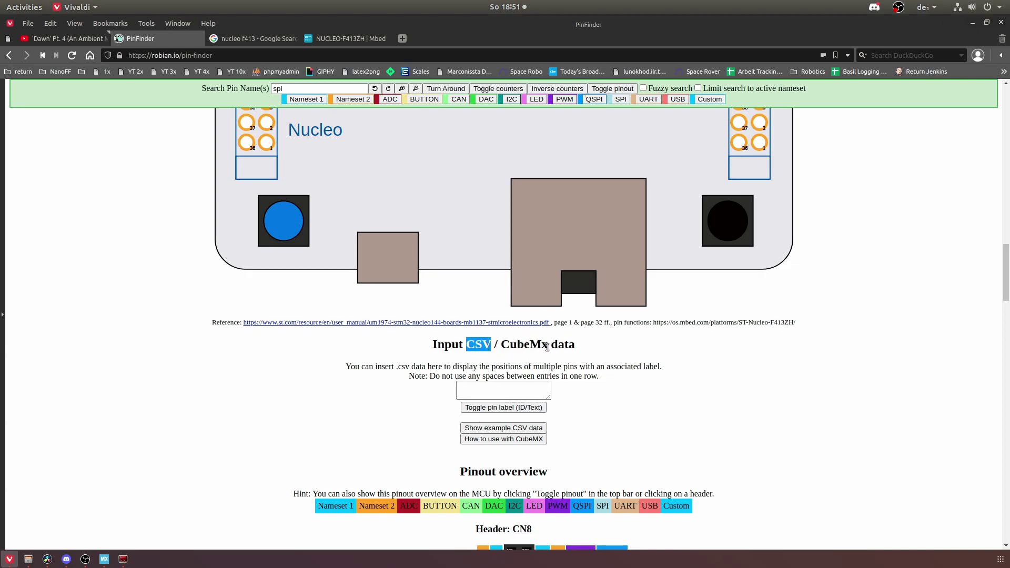
{"action": "left_click_drag", "start_coordinate": [549, 345], "coordinate": [500, 345]}
{"action": "left_click", "coordinate": [532, 344]}
{"action": "scroll", "coordinate": [494, 395], "scroll_direction": "down", "scroll_amount": 1}
{"action": "scroll", "coordinate": [493, 395], "scroll_direction": "down", "scroll_amount": 2}
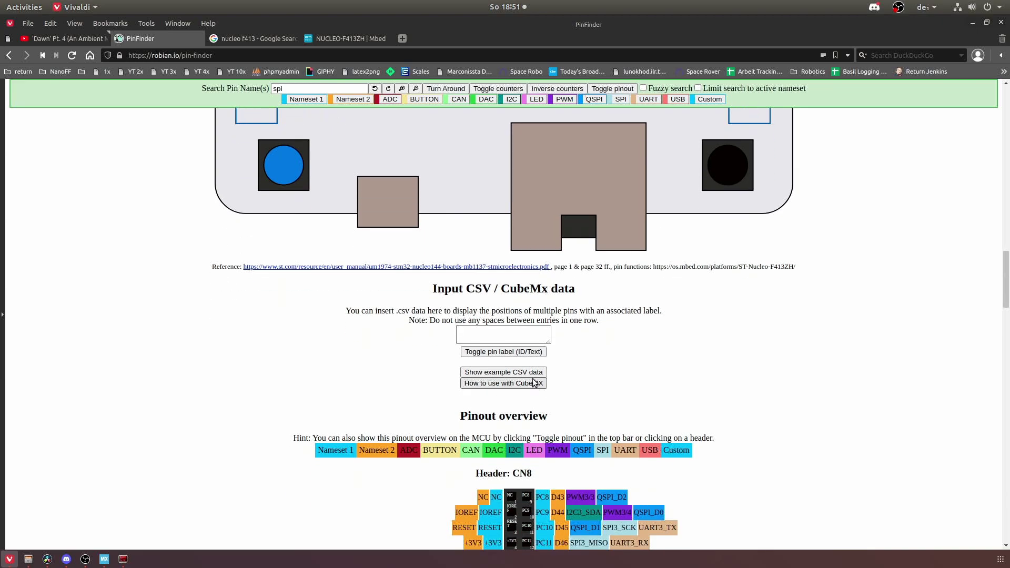
- Enlarge the CSV box and enter the header row "Name","Label"
{"action": "left_click_drag", "start_coordinate": [549, 341], "coordinate": [655, 384]}
{"action": "left_click", "coordinate": [488, 355]}
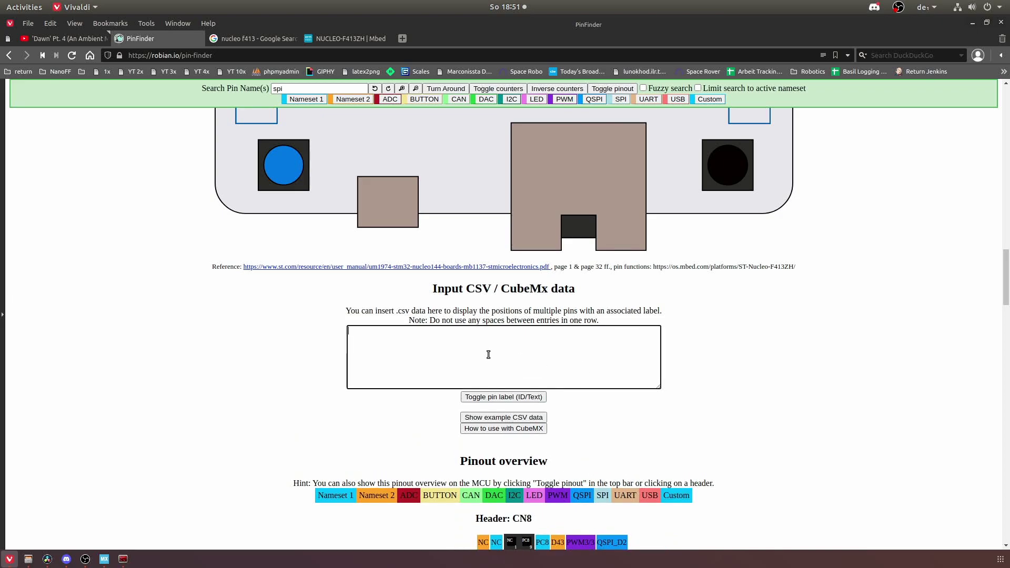
{"action": "type", "text": "\"Name\",\"Label\""}
{"action": "key", "text": "Return"}
- Show Nameset 1 names and add a CSV row labelling PG11 "MOTOR A PWM"
{"action": "scroll", "coordinate": [446, 280], "scroll_direction": "up", "scroll_amount": 3}
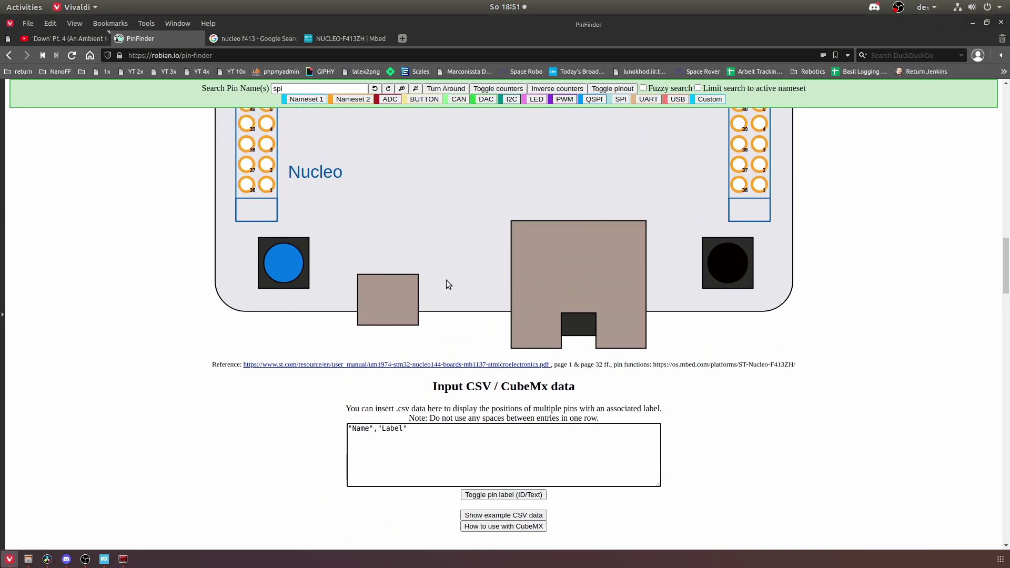
{"action": "left_click", "coordinate": [307, 100]}
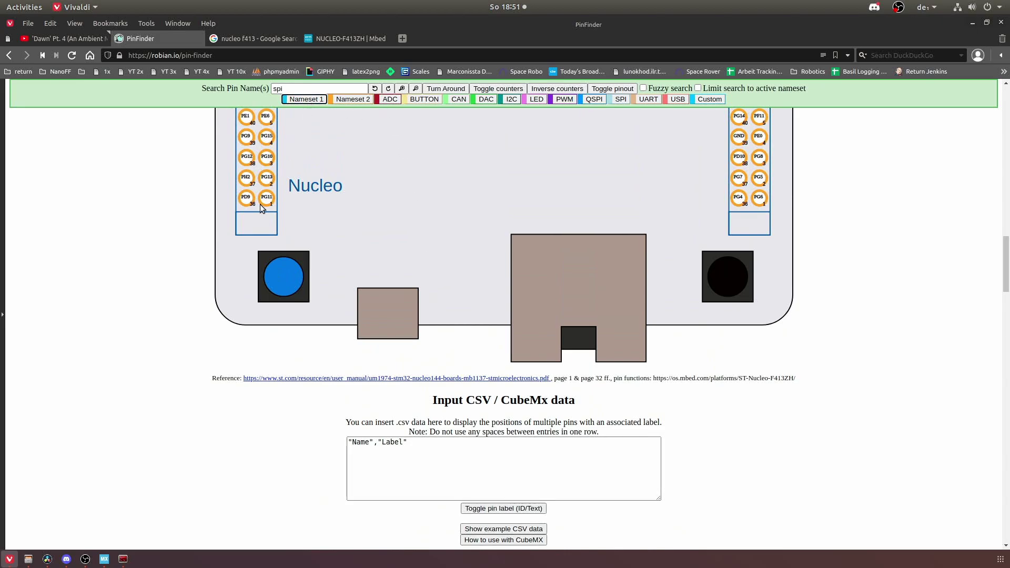
{"action": "left_click", "coordinate": [395, 464]}
{"action": "type", "text": "\"PG11\",\""}
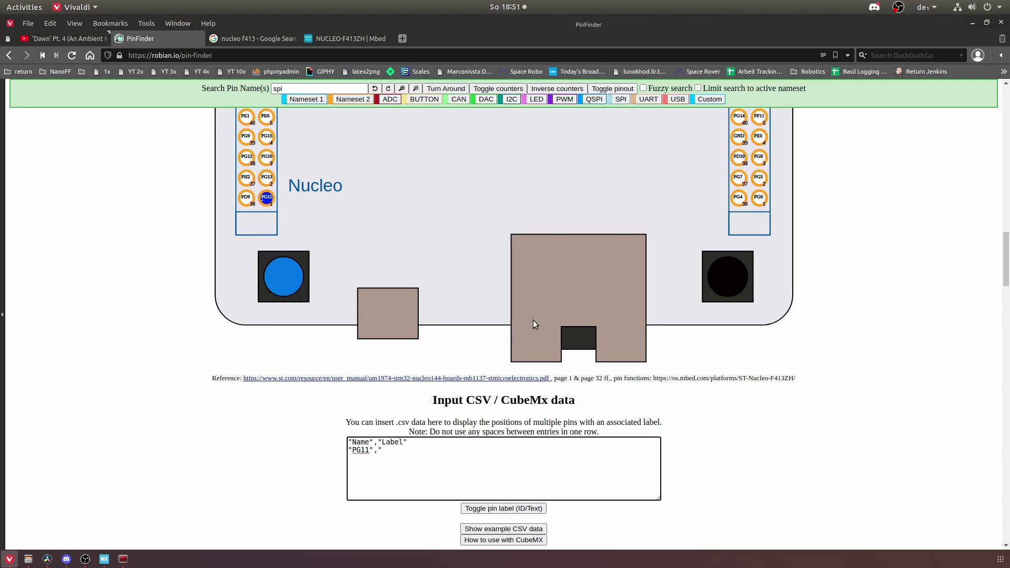
{"action": "left_click", "coordinate": [265, 196]}
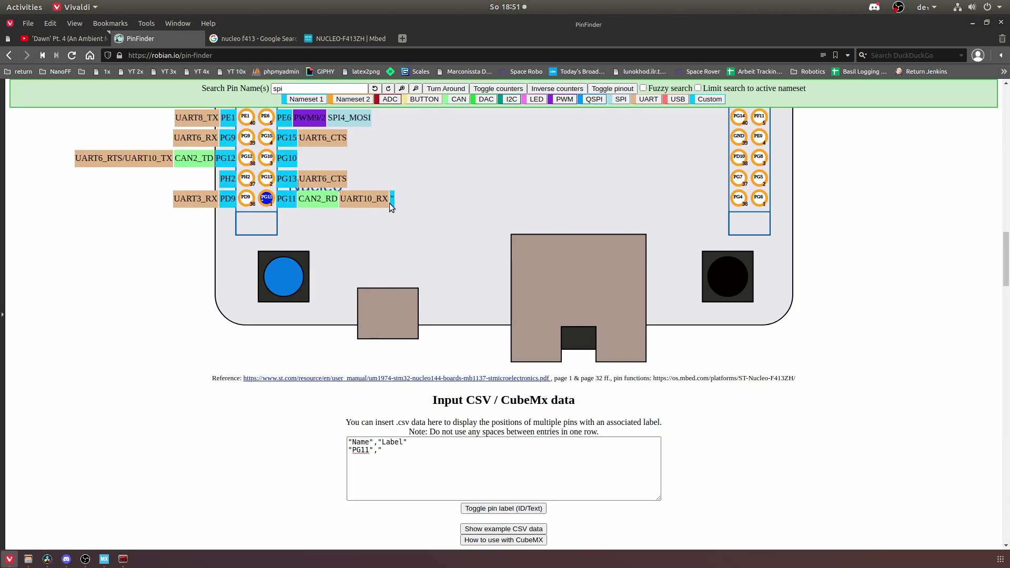
{"action": "left_click", "coordinate": [416, 456]}
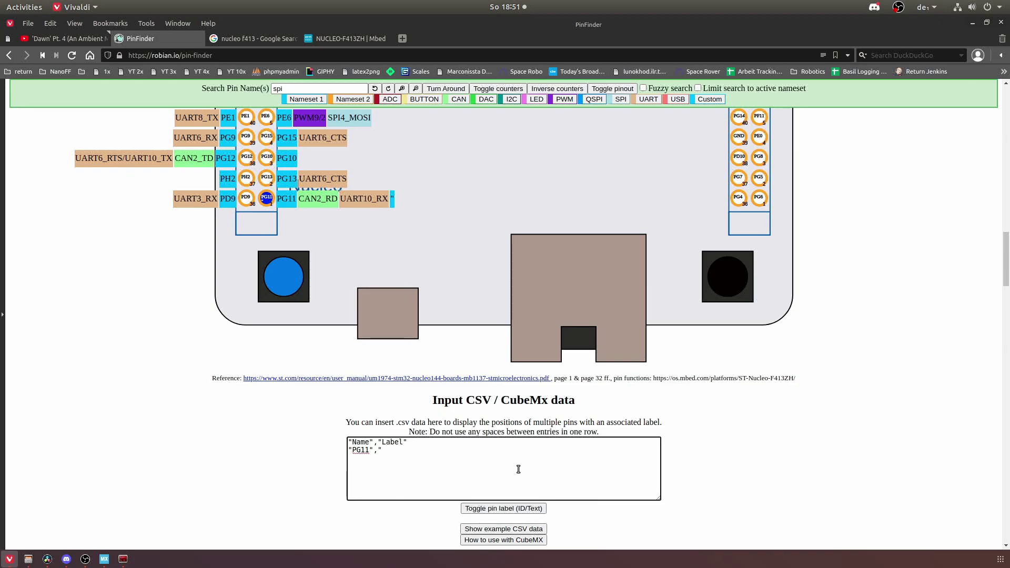
{"action": "type", "text": "MOTOR A "}
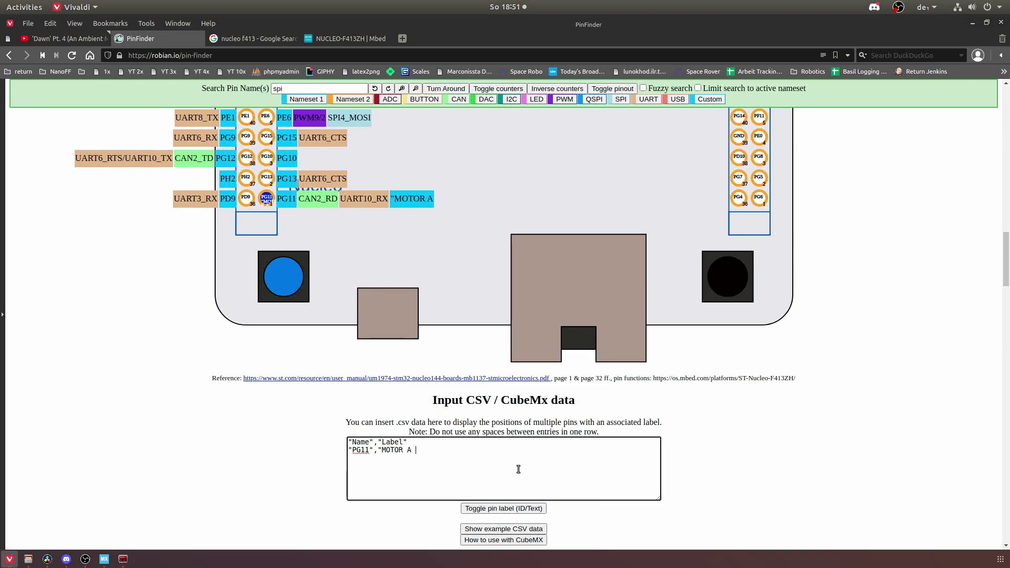
{"action": "type", "text": "PWM\""}
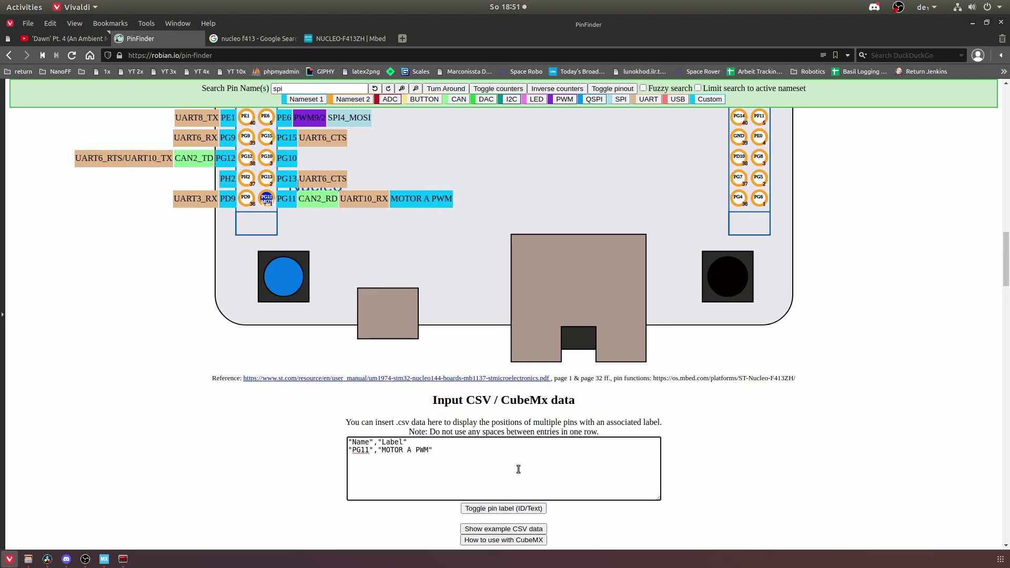
- Add a CSV row labelling PD9 "MOTOR A DIRECTION" after the PG11 line
{"action": "left_click_drag", "start_coordinate": [519, 469], "coordinate": [366, 442]}
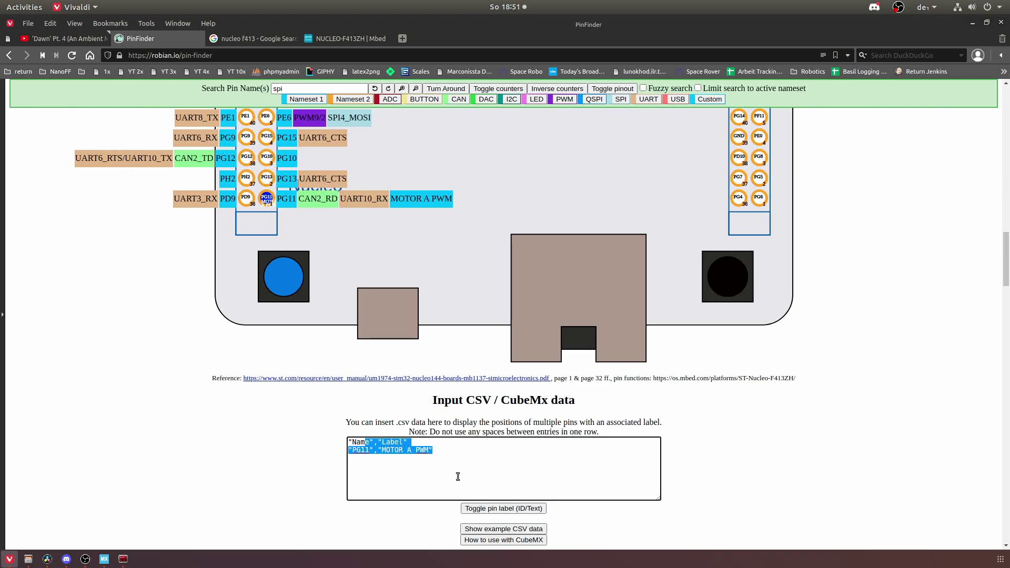
{"action": "left_click", "coordinate": [466, 456]}
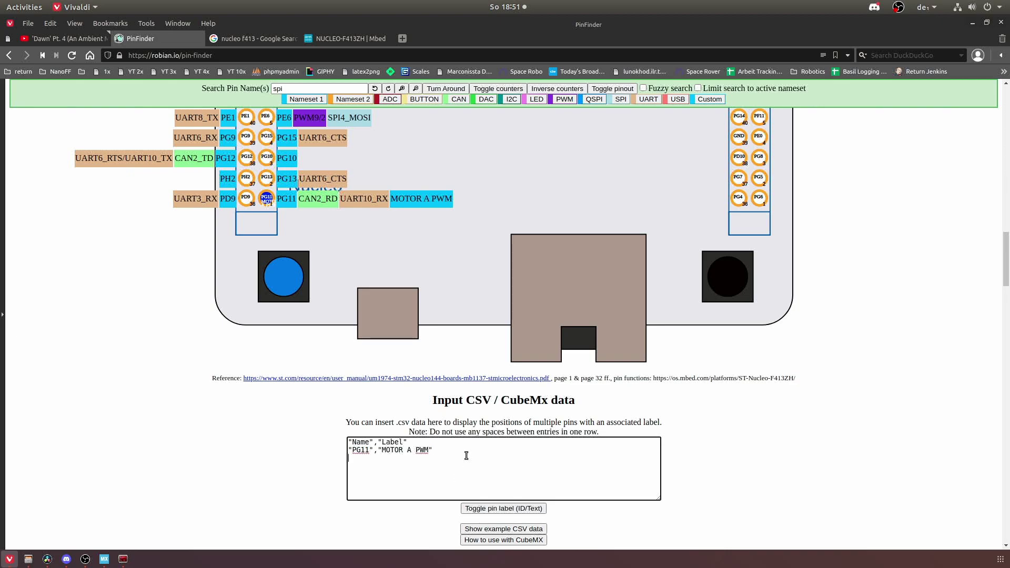
{"action": "type", "text": "\"PD9\",\"MOTOR A "}
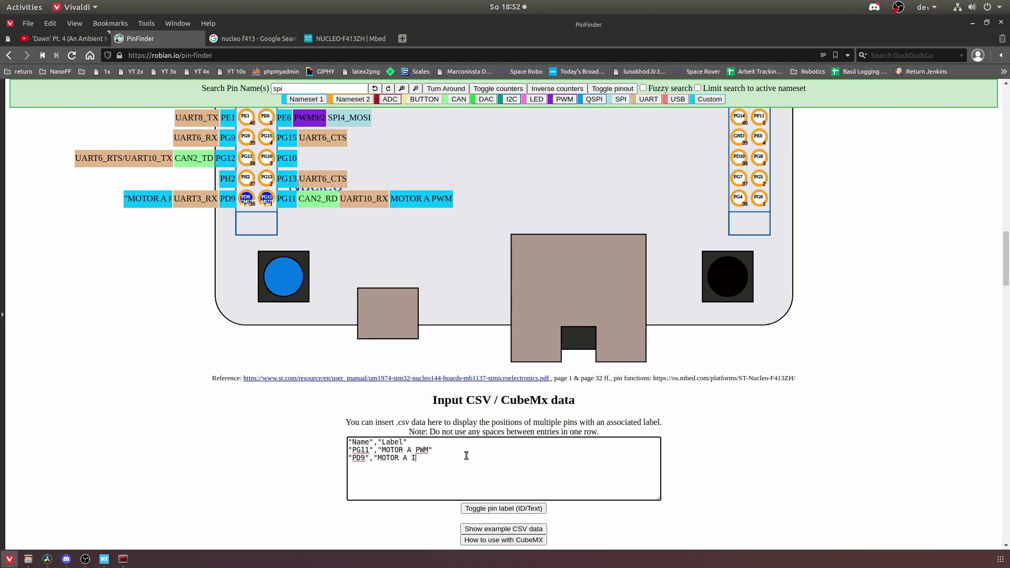
{"action": "type", "text": "DIRECTION\""}
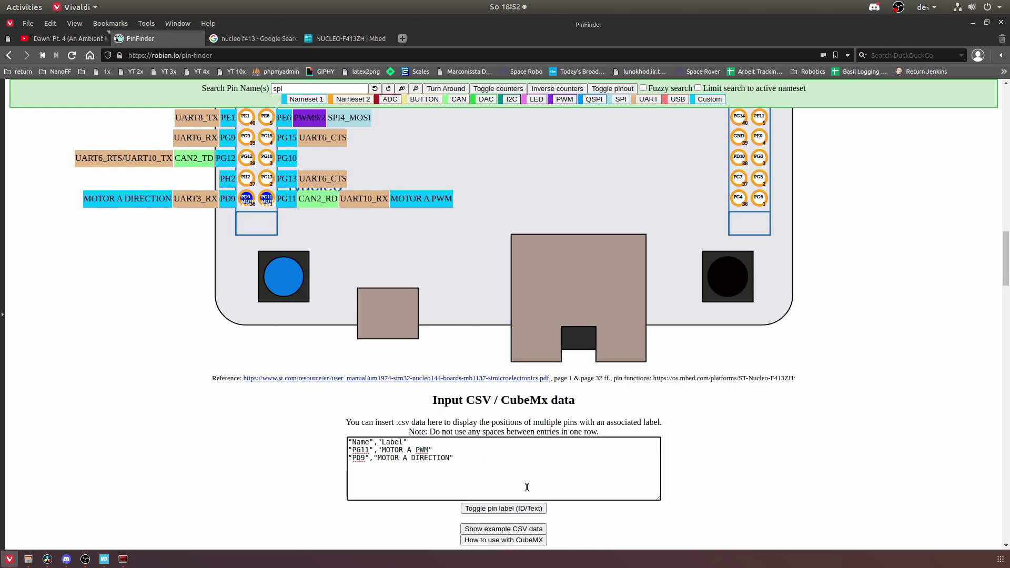
{"action": "scroll", "coordinate": [517, 450], "scroll_direction": "down", "scroll_amount": 1}
{"action": "scroll", "coordinate": [516, 450], "scroll_direction": "down", "scroll_amount": 1}
{"action": "scroll", "coordinate": [516, 449], "scroll_direction": "up", "scroll_amount": 1}
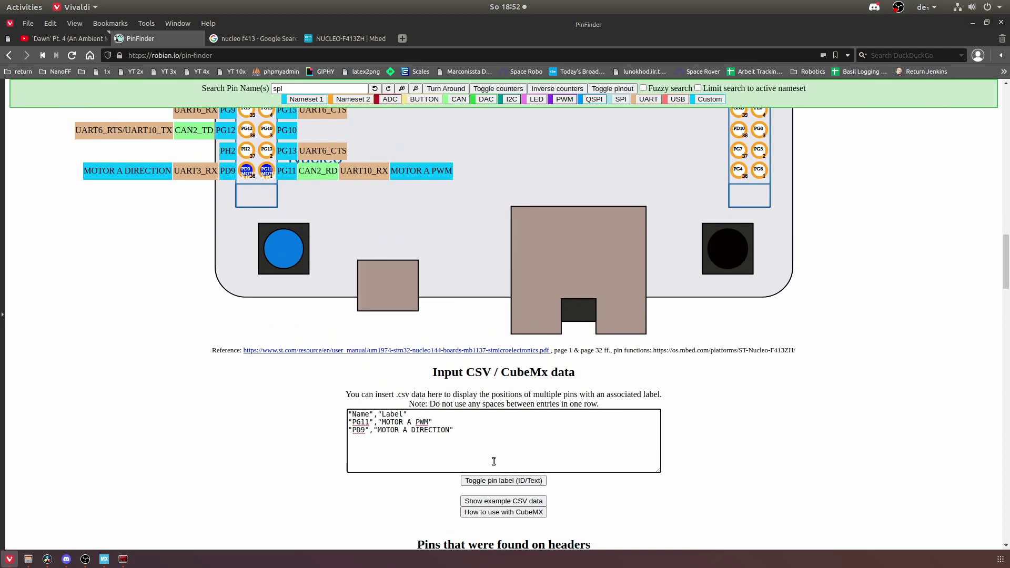
- Switch to the STM32CubeMX project and pan the chip view to the labelled PG/PD pins
{"action": "left_click", "coordinate": [104, 559]}
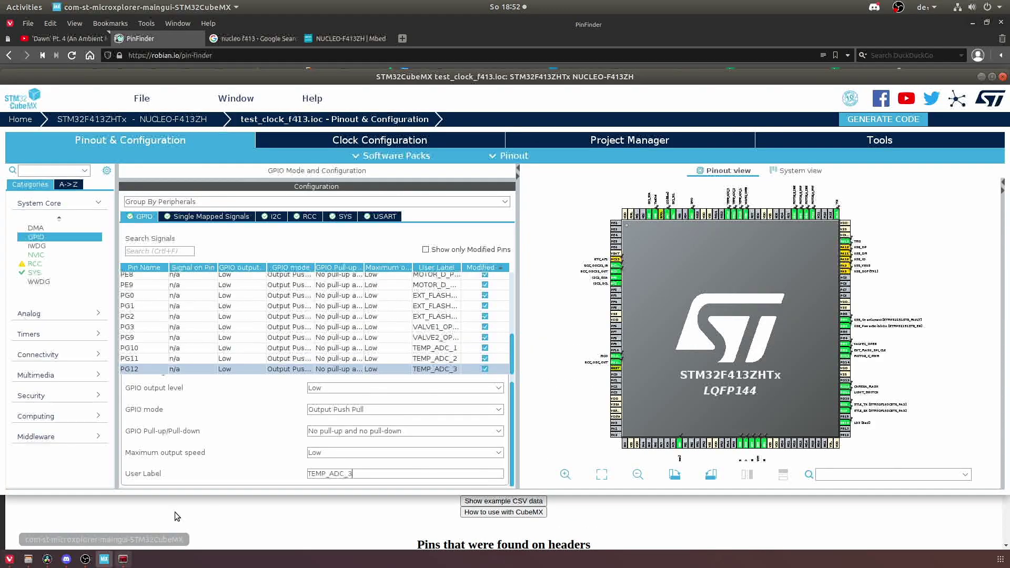
{"action": "left_click_drag", "start_coordinate": [726, 308], "coordinate": [661, 280]}
{"action": "mouse_move", "coordinate": [804, 344]}
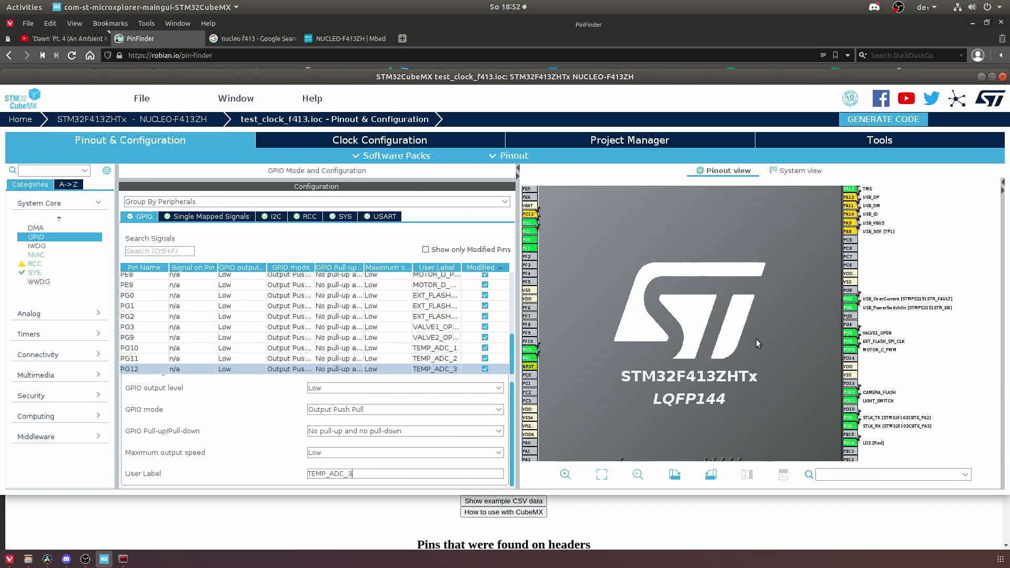
{"action": "scroll", "coordinate": [757, 343], "scroll_direction": "up", "scroll_amount": 4}
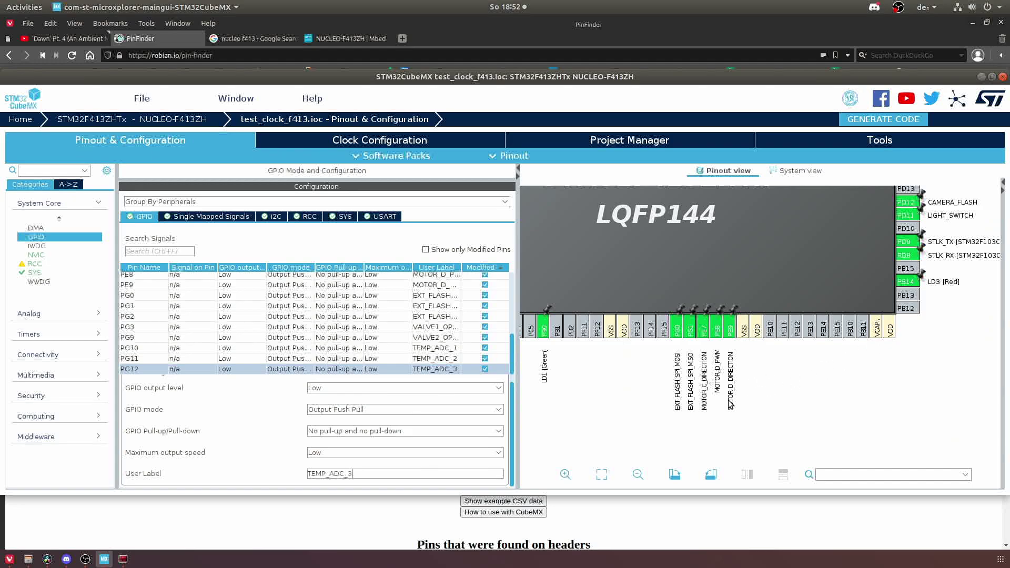
{"action": "left_click_drag", "start_coordinate": [934, 314], "coordinate": [791, 369]}
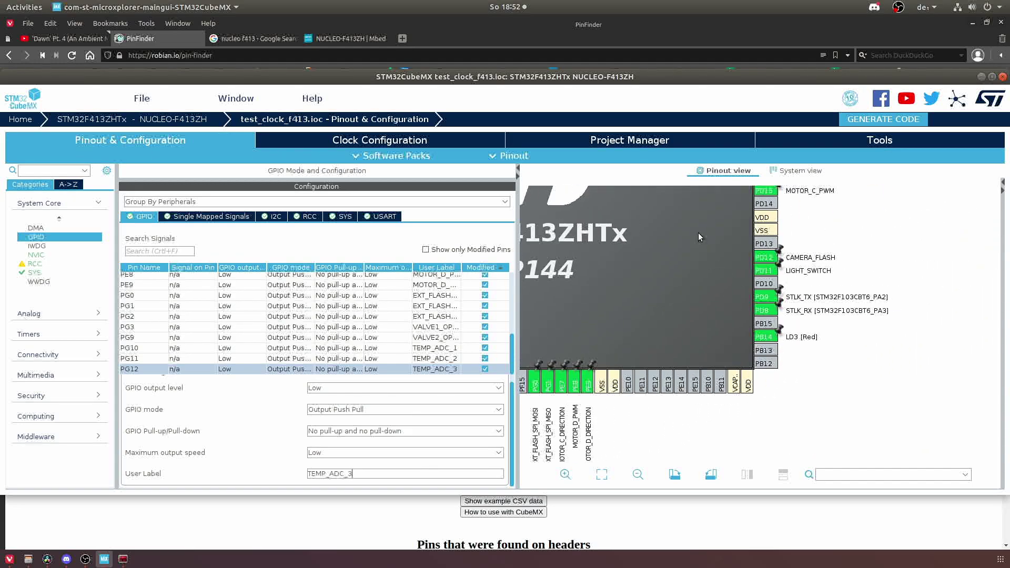
{"action": "left_click_drag", "start_coordinate": [700, 237], "coordinate": [692, 351]}
{"action": "left_click_drag", "start_coordinate": [652, 325], "coordinate": [681, 319]}
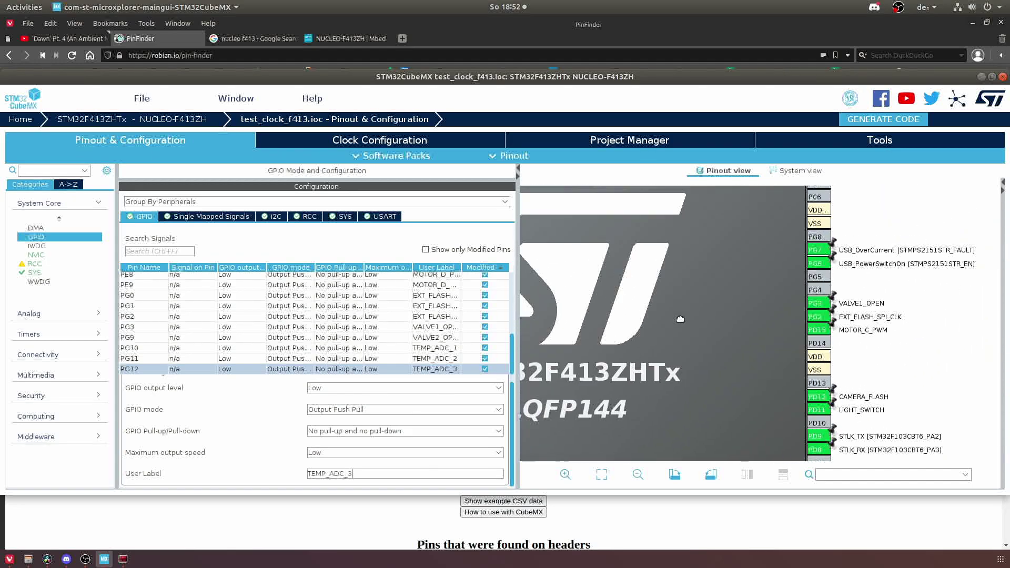
- Export the pinout without alternate functions as f413_pinout.csv in the main folder
{"action": "left_click", "coordinate": [514, 156]}
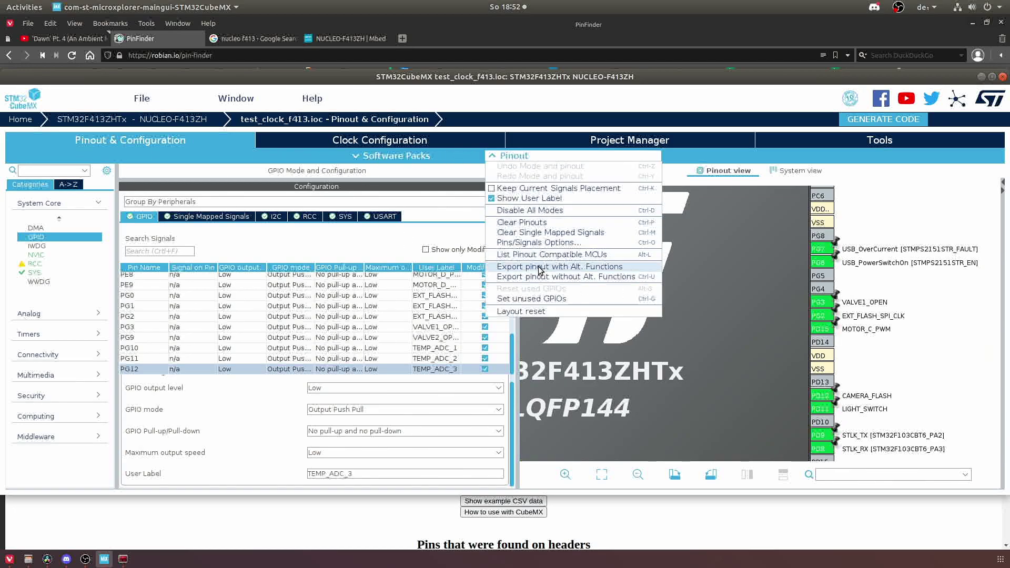
{"action": "left_click", "coordinate": [578, 277]}
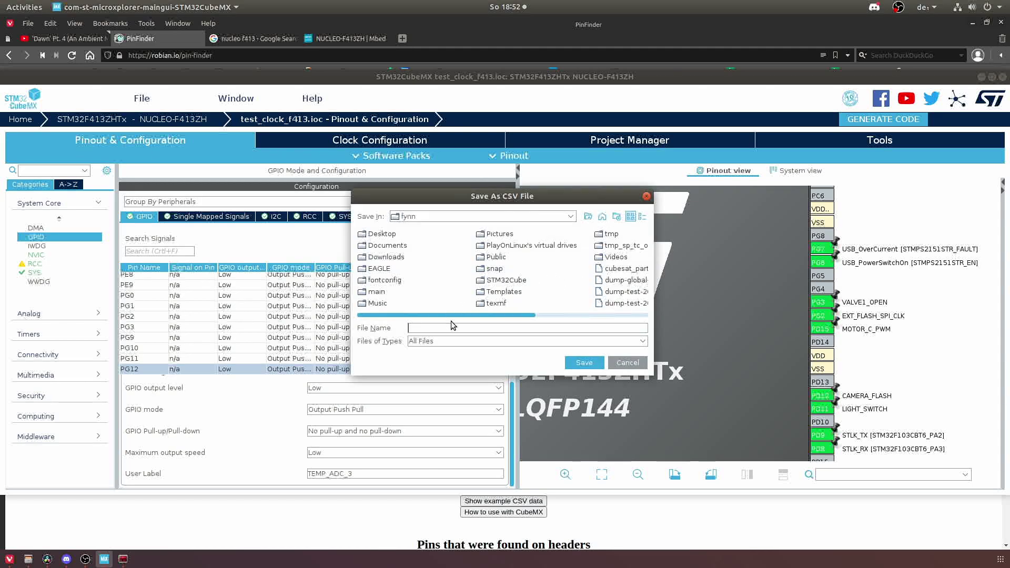
{"action": "double_click", "coordinate": [376, 292]}
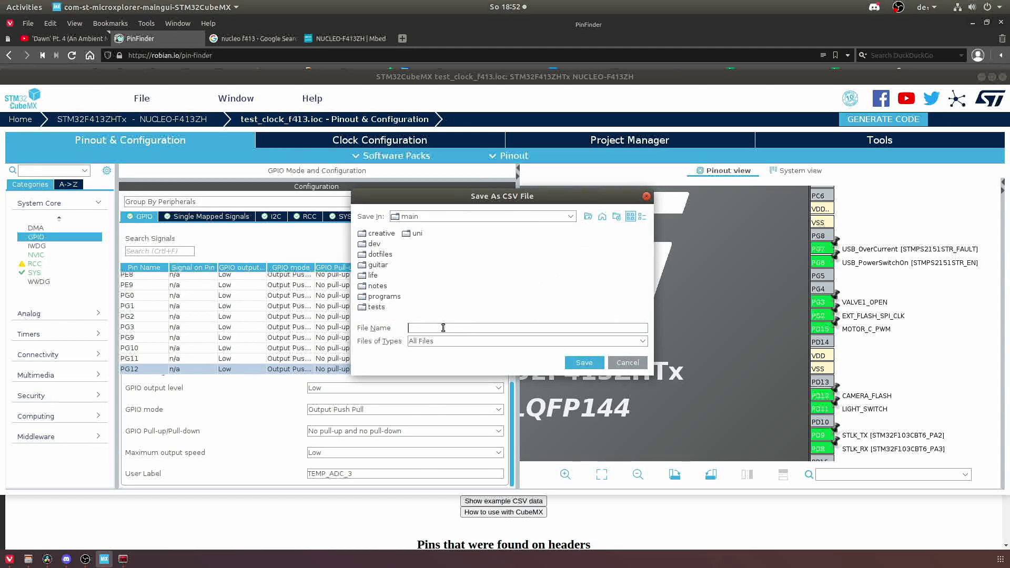
{"action": "type", "text": "f413_pinout"}
{"action": "key", "text": "Return"}
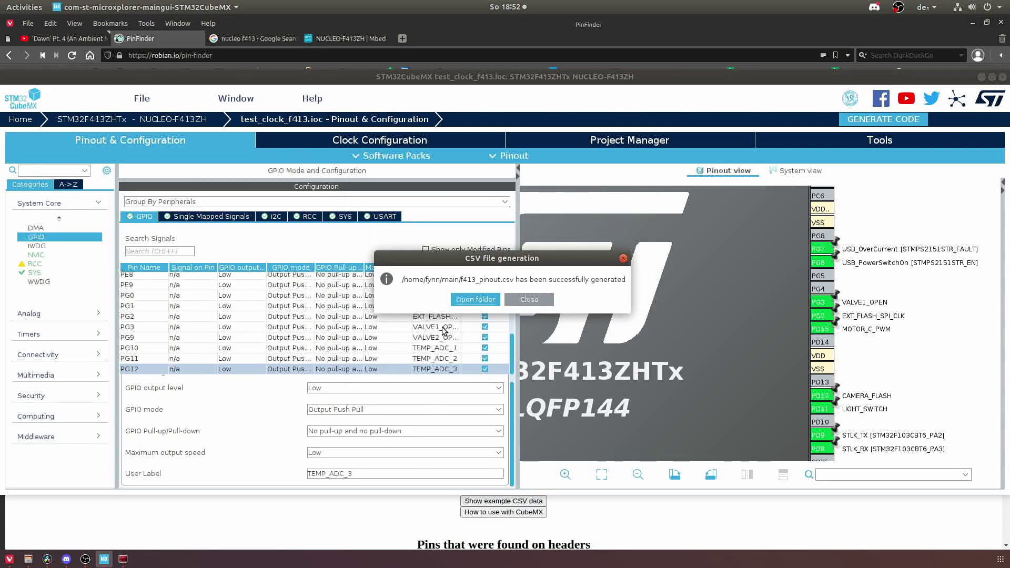
- Open f413_pinout.csv from its folder in Text Editor
{"action": "left_click", "coordinate": [468, 301]}
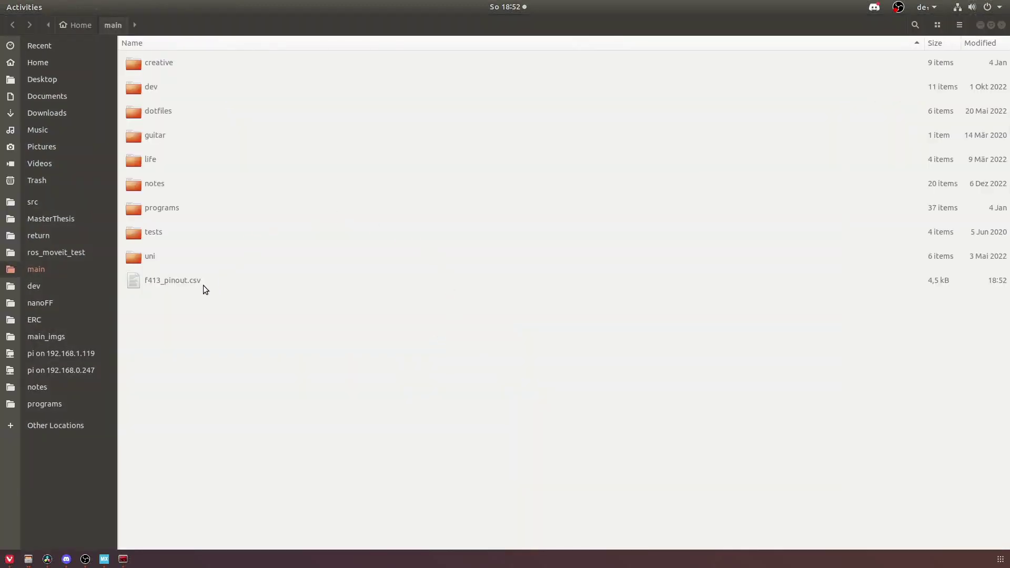
{"action": "left_click", "coordinate": [203, 285]}
{"action": "right_click", "coordinate": [203, 286]}
{"action": "left_click", "coordinate": [267, 308]}
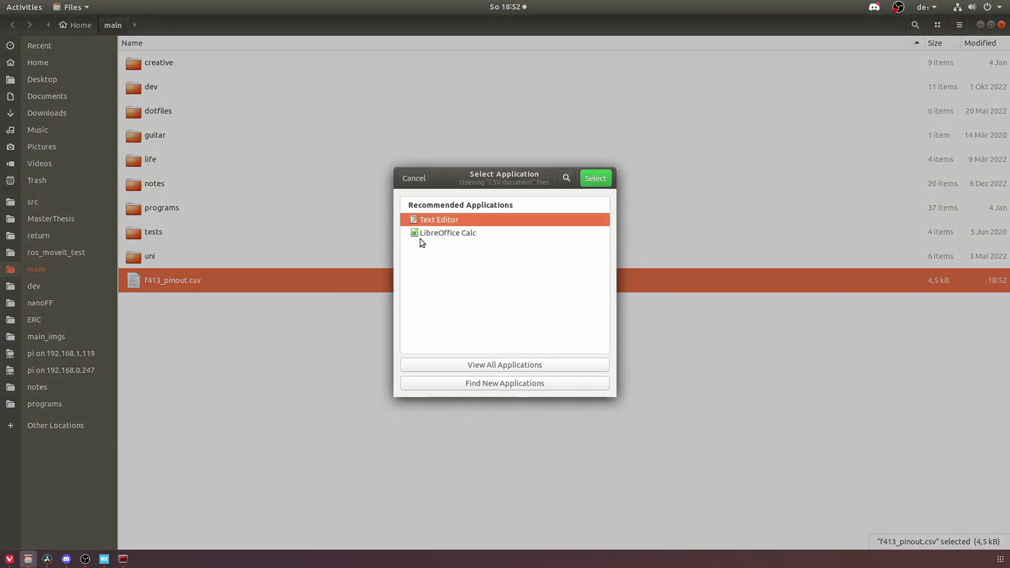
{"action": "double_click", "coordinate": [453, 220]}
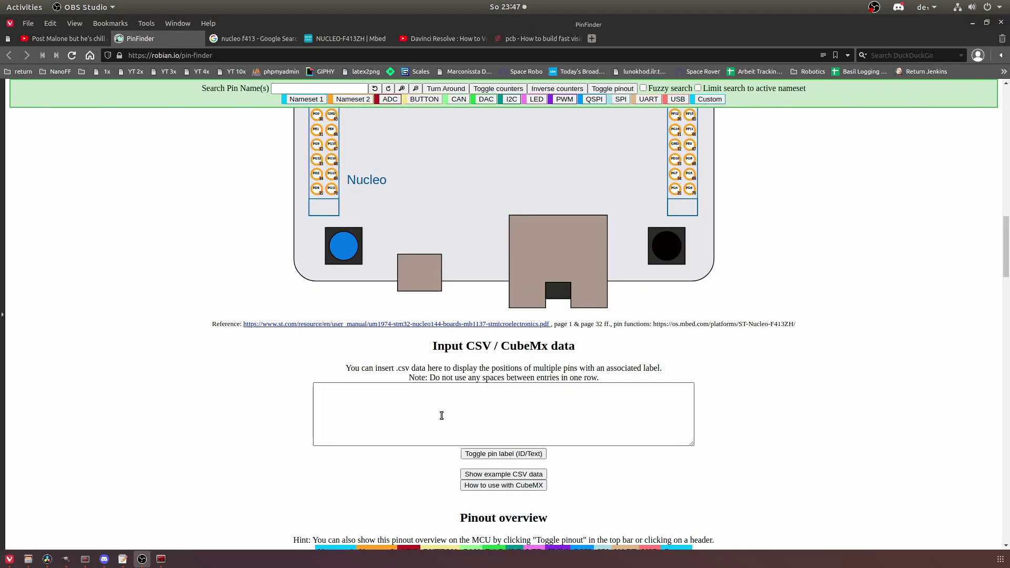
- Paste the exported CubeMX pinout CSV into the CSV box and check the CN10 pin labels
{"action": "left_click", "coordinate": [443, 416]}
{"action": "key", "text": "ctrl+v"}
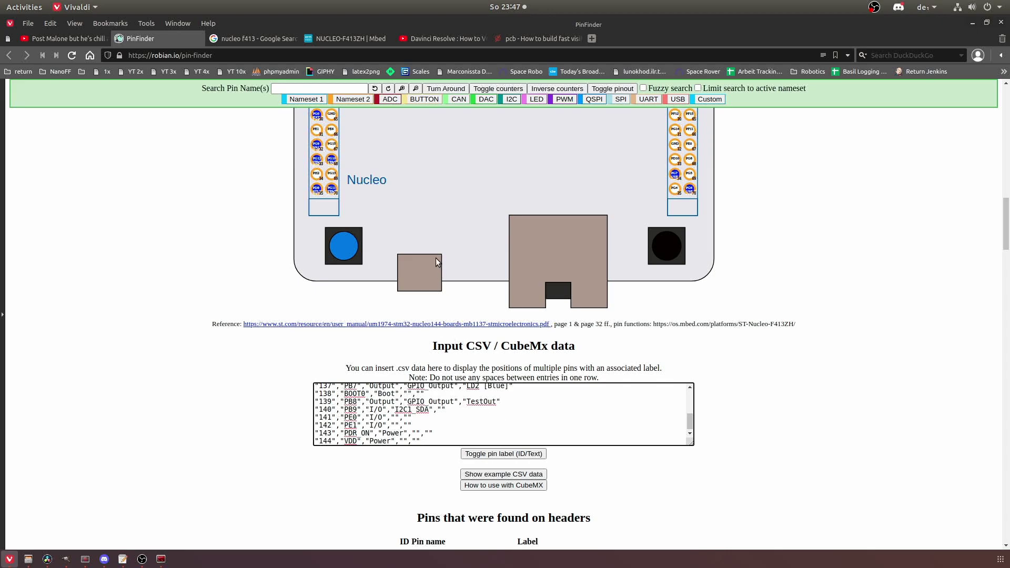
{"action": "scroll", "coordinate": [436, 258], "scroll_direction": "up", "scroll_amount": 5}
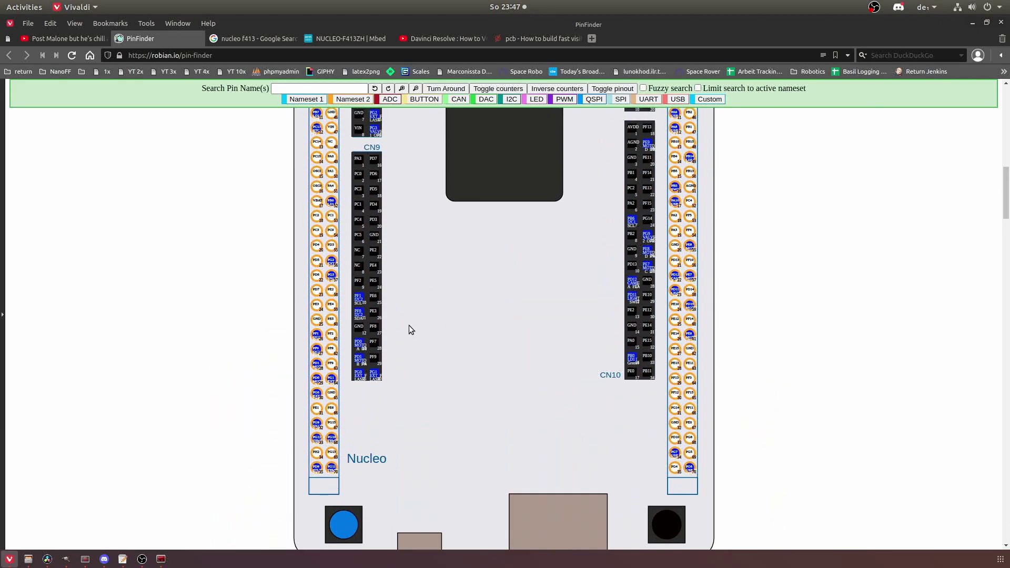
{"action": "scroll", "coordinate": [409, 325], "scroll_direction": "up", "scroll_amount": 2}
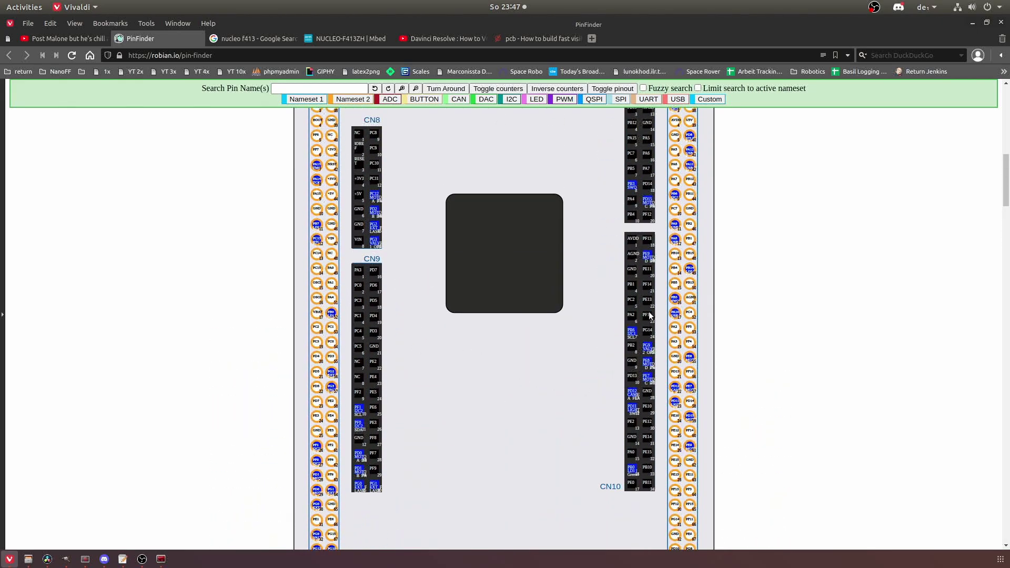
{"action": "left_click", "coordinate": [651, 316]}
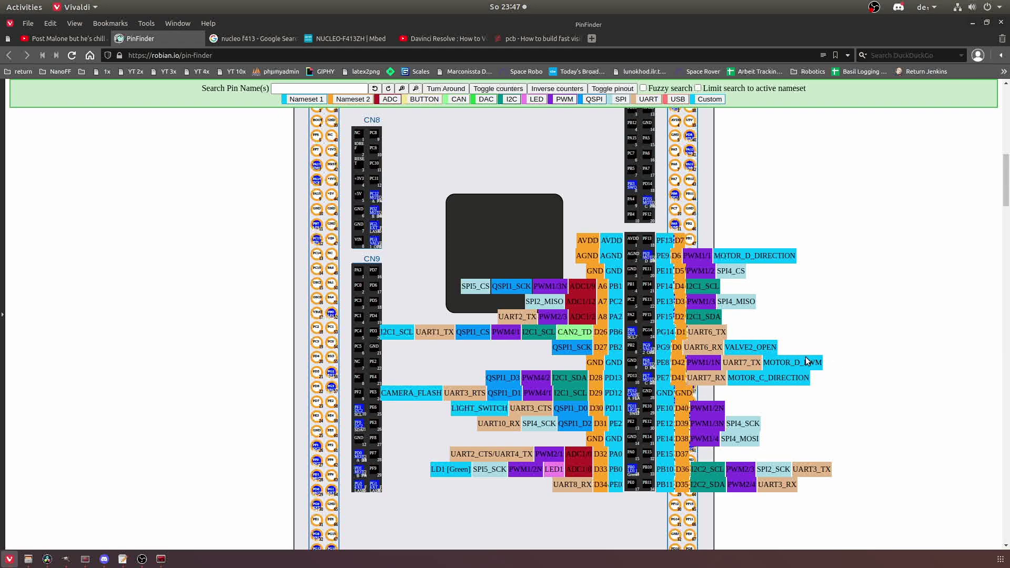
{"action": "left_click", "coordinate": [645, 301]}
{"action": "scroll", "coordinate": [390, 282], "scroll_direction": "up", "scroll_amount": 2}
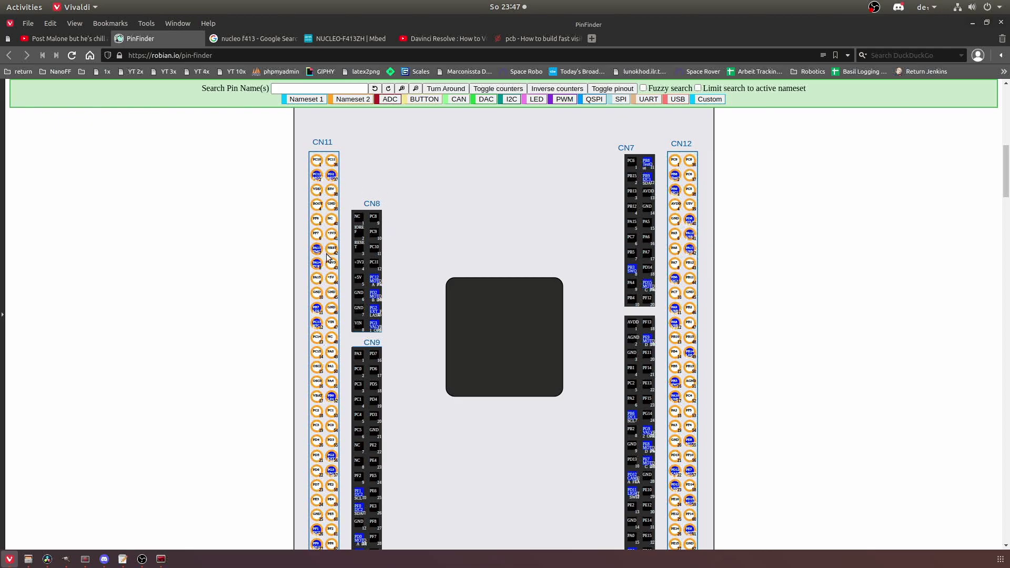
{"action": "scroll", "coordinate": [326, 273], "scroll_direction": "down", "scroll_amount": 12}
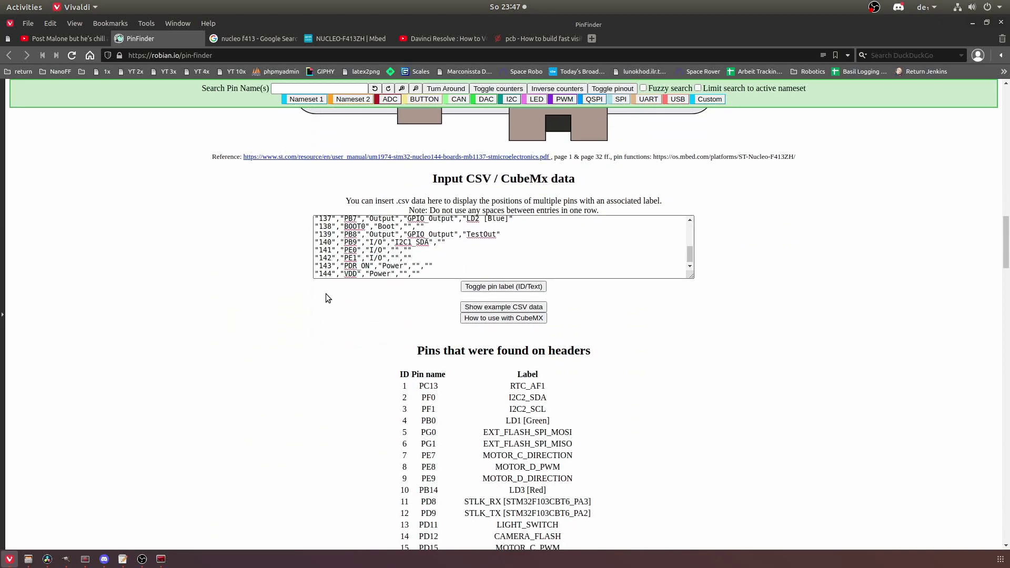
{"action": "scroll", "coordinate": [329, 306], "scroll_direction": "down", "scroll_amount": 3}
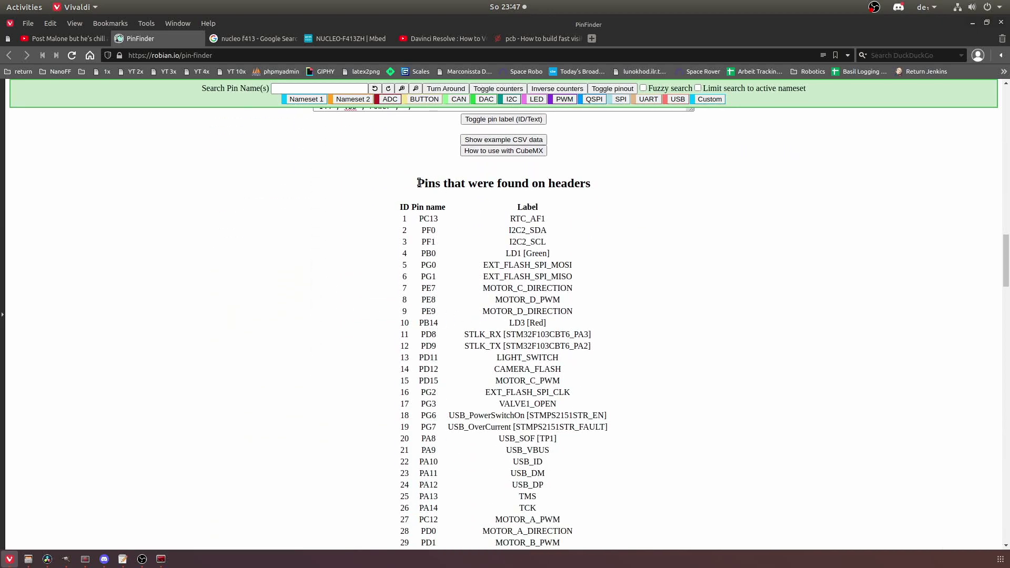
{"action": "left_click_drag", "start_coordinate": [419, 183], "coordinate": [574, 184]}
{"action": "left_click", "coordinate": [506, 205]}
{"action": "scroll", "coordinate": [503, 206], "scroll_direction": "up", "scroll_amount": 8}
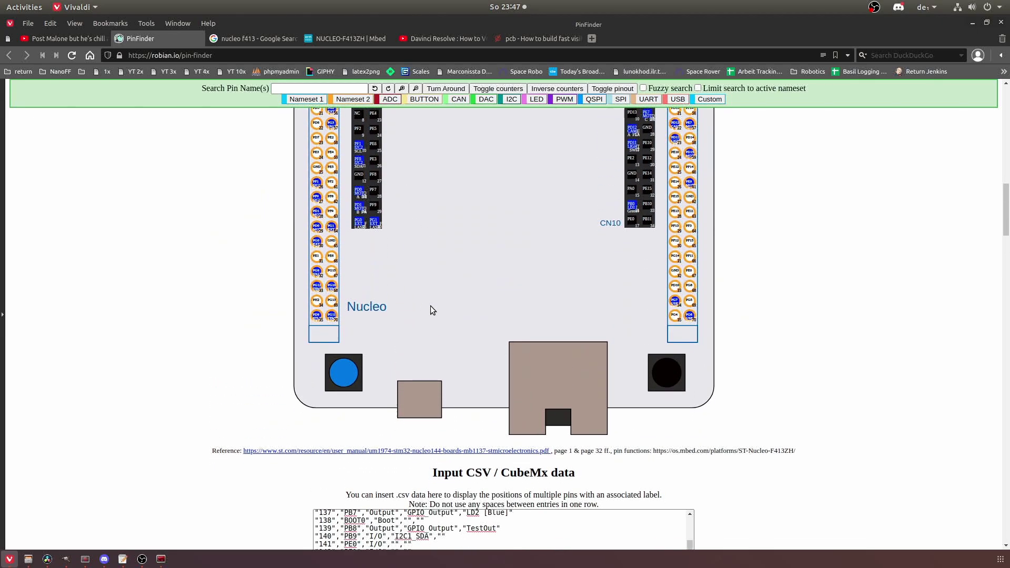
{"action": "scroll", "coordinate": [431, 306], "scroll_direction": "down", "scroll_amount": 4}
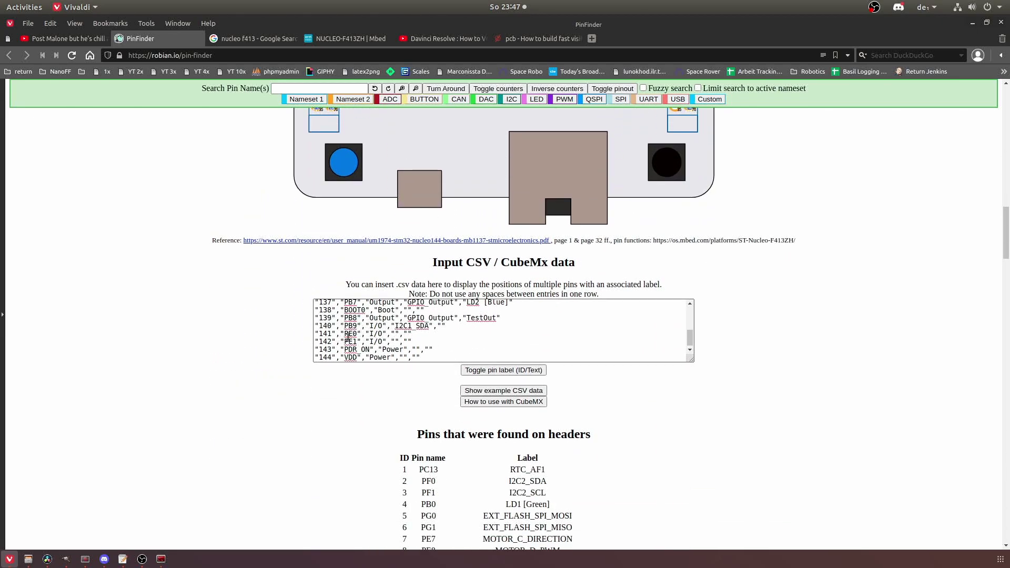
{"action": "scroll", "coordinate": [361, 196], "scroll_direction": "up", "scroll_amount": 4}
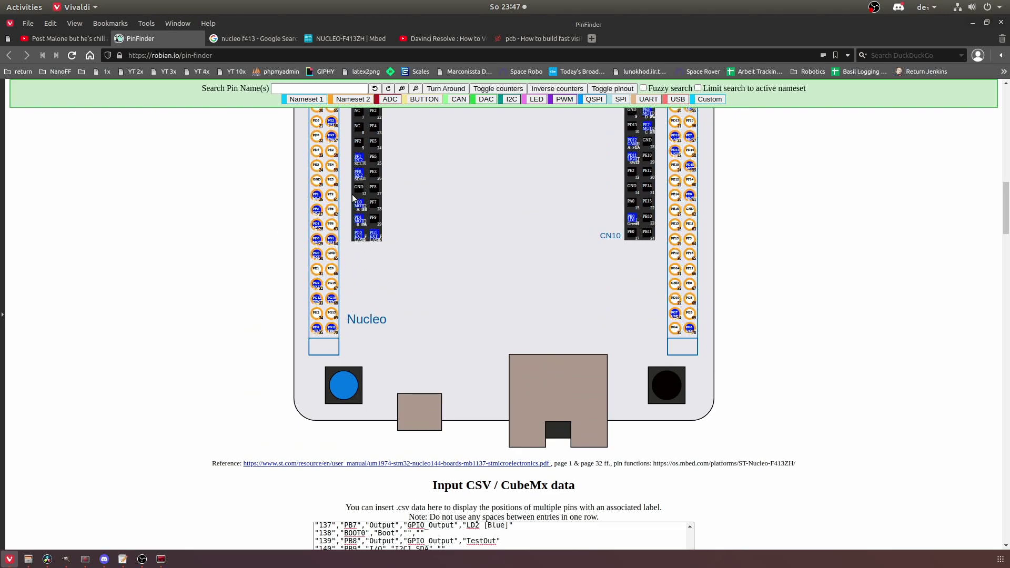
{"action": "scroll", "coordinate": [316, 221], "scroll_direction": "down", "scroll_amount": 6}
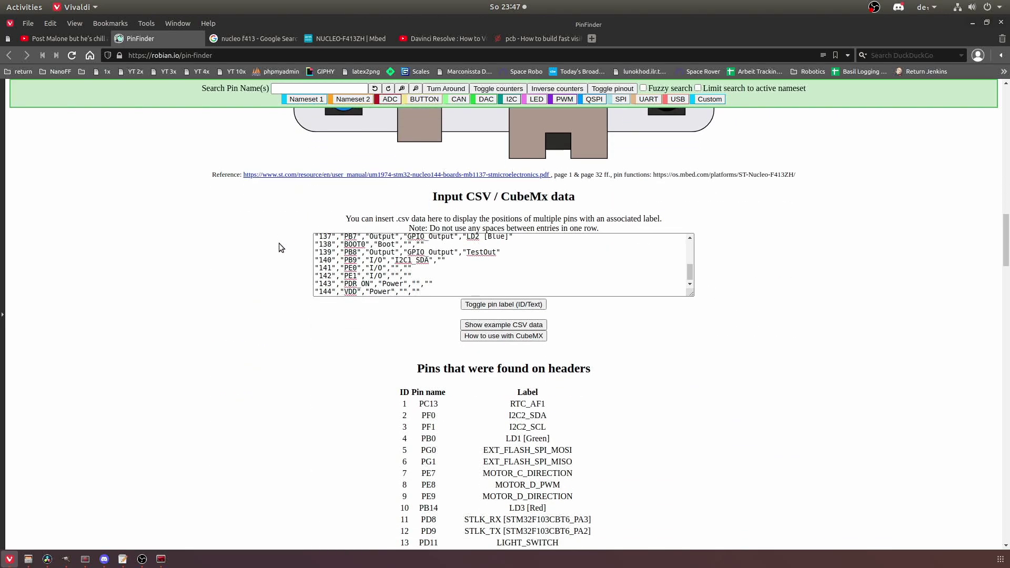
{"action": "scroll", "coordinate": [295, 243], "scroll_direction": "down", "scroll_amount": 10}
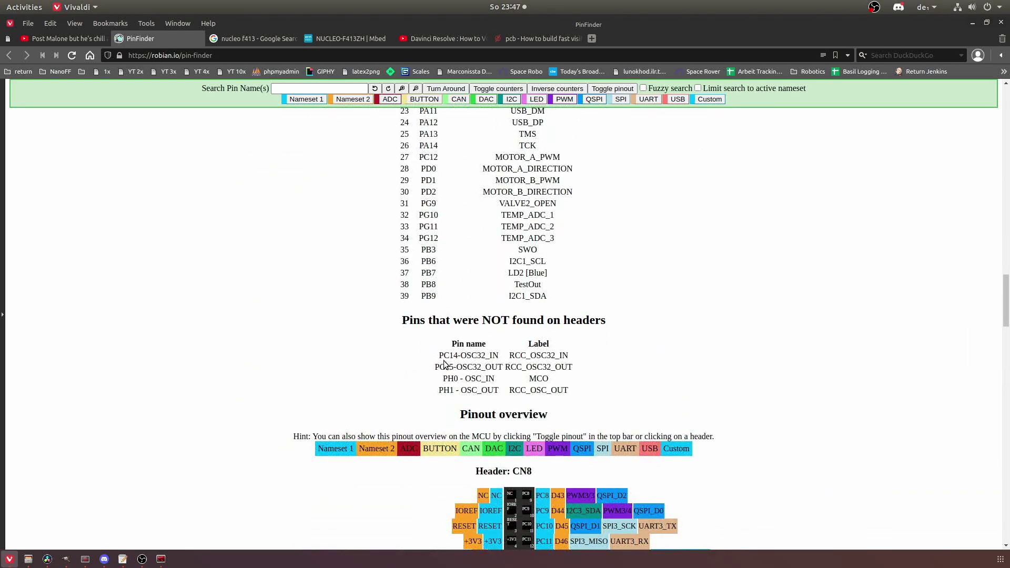
{"action": "triple_click", "coordinate": [500, 356]}
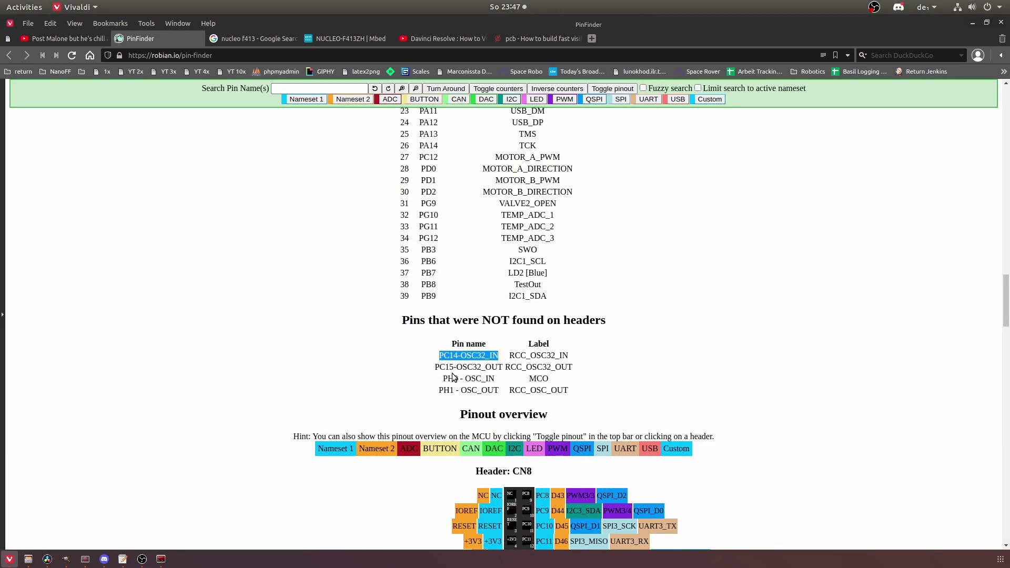
{"action": "left_click_drag", "start_coordinate": [456, 367], "coordinate": [499, 370]}
{"action": "left_click", "coordinate": [456, 367]}
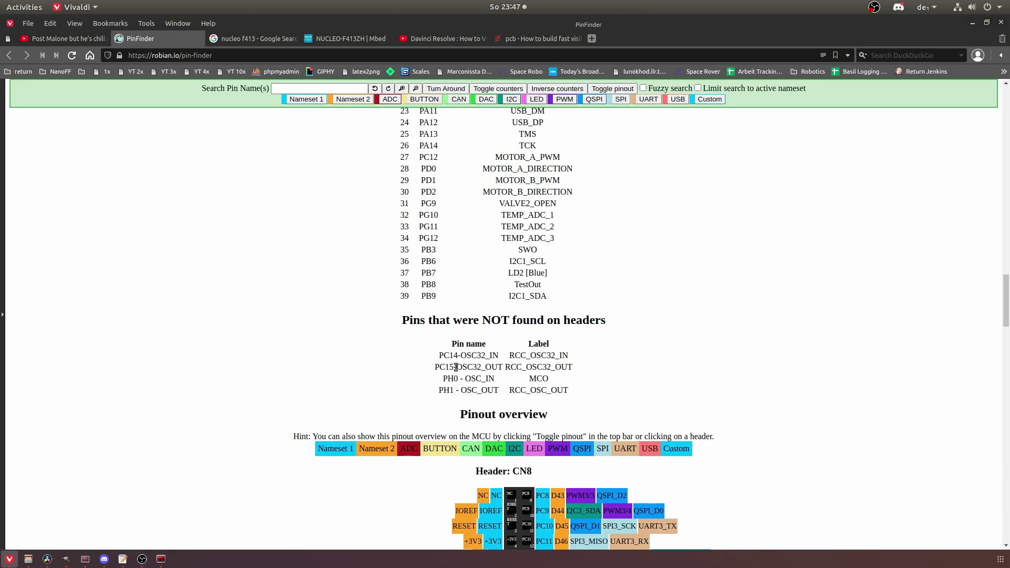
{"action": "mouse_move", "coordinate": [455, 369]}
{"action": "left_mouse_down"}
{"action": "mouse_move", "coordinate": [504, 371]}
{"action": "mouse_move", "coordinate": [436, 368]}
{"action": "left_mouse_up"}
{"action": "left_click", "coordinate": [450, 370]}
{"action": "left_click_drag", "start_coordinate": [423, 319], "coordinate": [508, 328]}
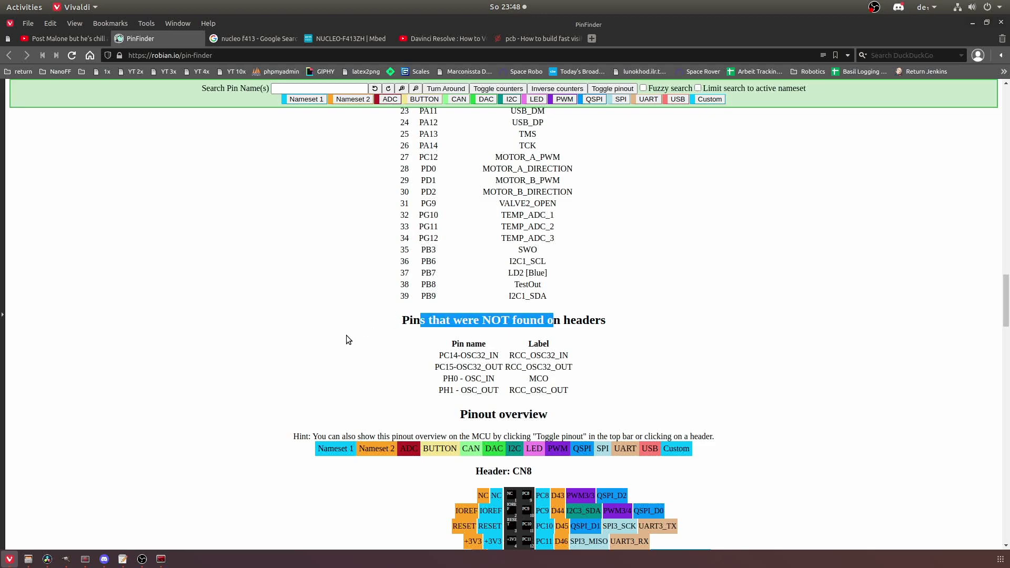
- Scroll through the headers, briefly highlighting the CN8 header title
{"action": "left_click", "coordinate": [374, 331]}
{"action": "scroll", "coordinate": [375, 334], "scroll_direction": "down", "scroll_amount": 4}
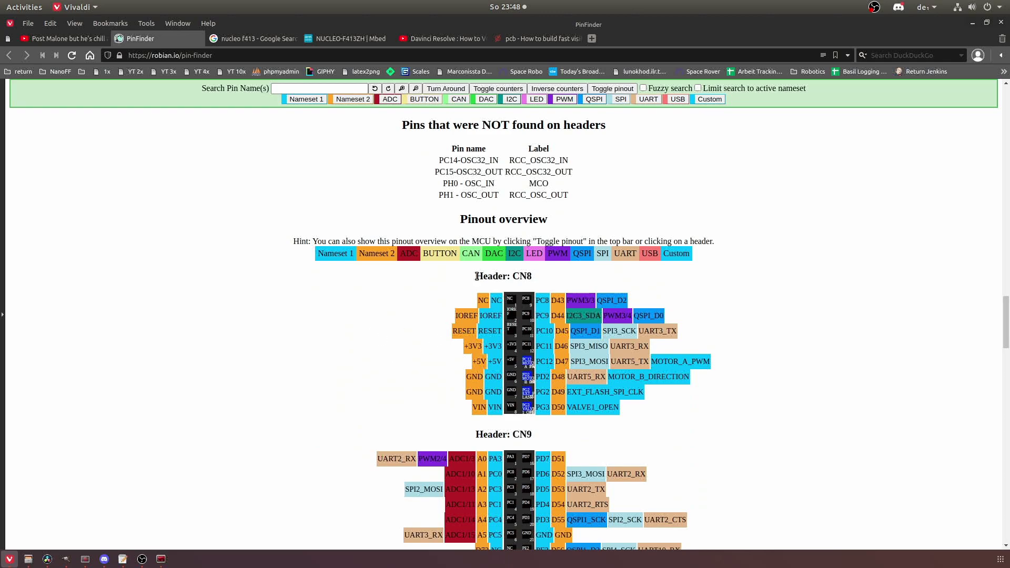
{"action": "left_click_drag", "start_coordinate": [478, 276], "coordinate": [533, 277]}
{"action": "left_click", "coordinate": [456, 292]}
{"action": "scroll", "coordinate": [447, 361], "scroll_direction": "down", "scroll_amount": 3}
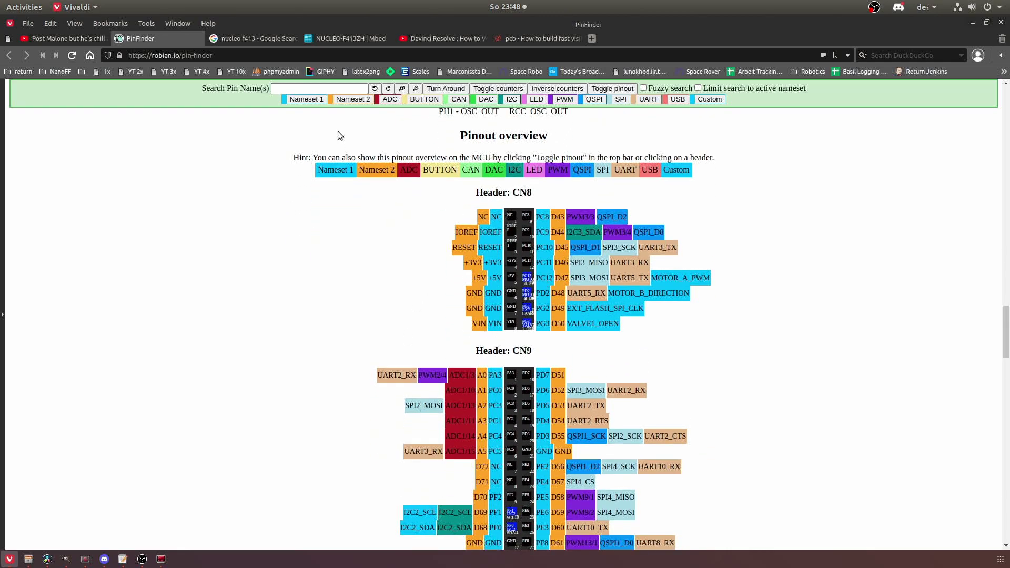
- Search for 'pc8', then scroll back up to the board list
{"action": "left_click", "coordinate": [325, 88]}
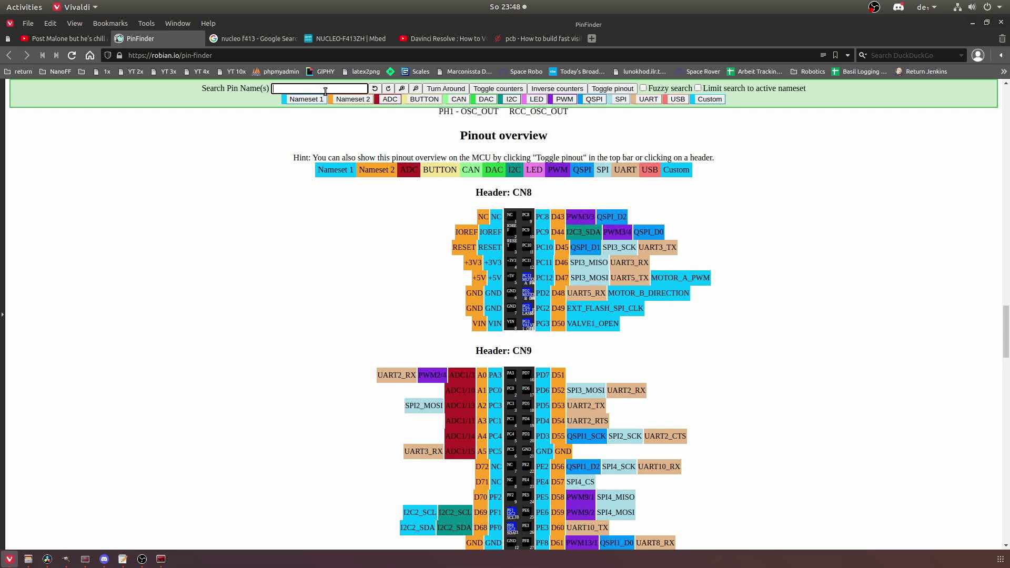
{"action": "type", "text": "pc8"}
{"action": "scroll", "coordinate": [339, 280], "scroll_direction": "down", "scroll_amount": 20}
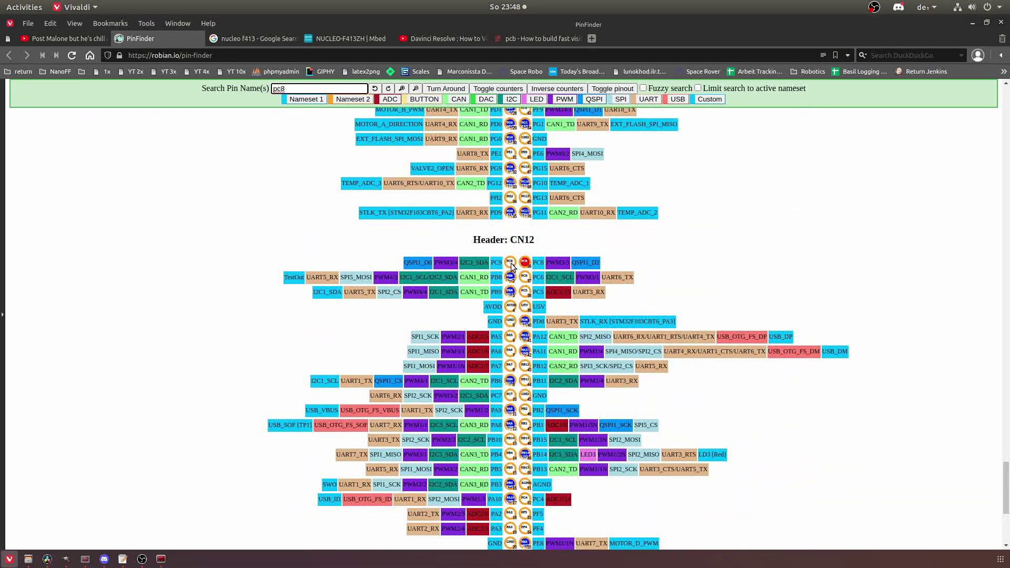
{"action": "scroll", "coordinate": [512, 266], "scroll_direction": "up", "scroll_amount": 9}
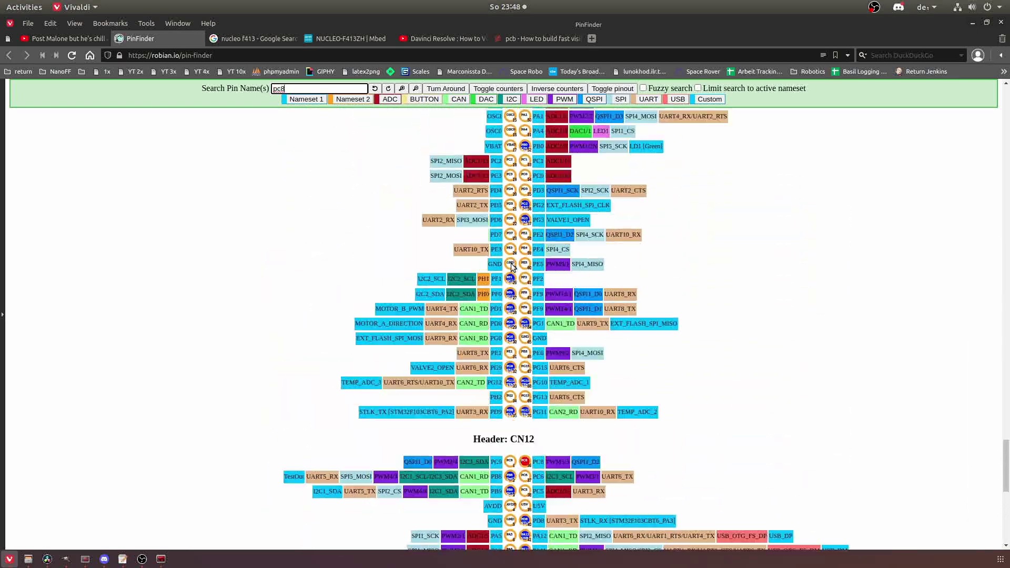
{"action": "scroll", "coordinate": [513, 266], "scroll_direction": "up", "scroll_amount": 15}
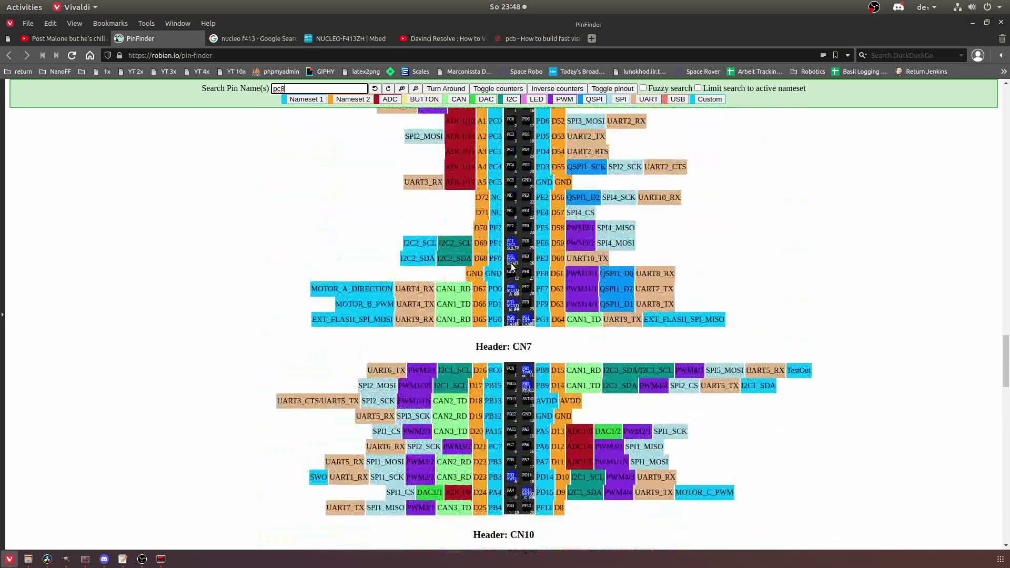
{"action": "scroll", "coordinate": [512, 264], "scroll_direction": "up", "scroll_amount": 15}
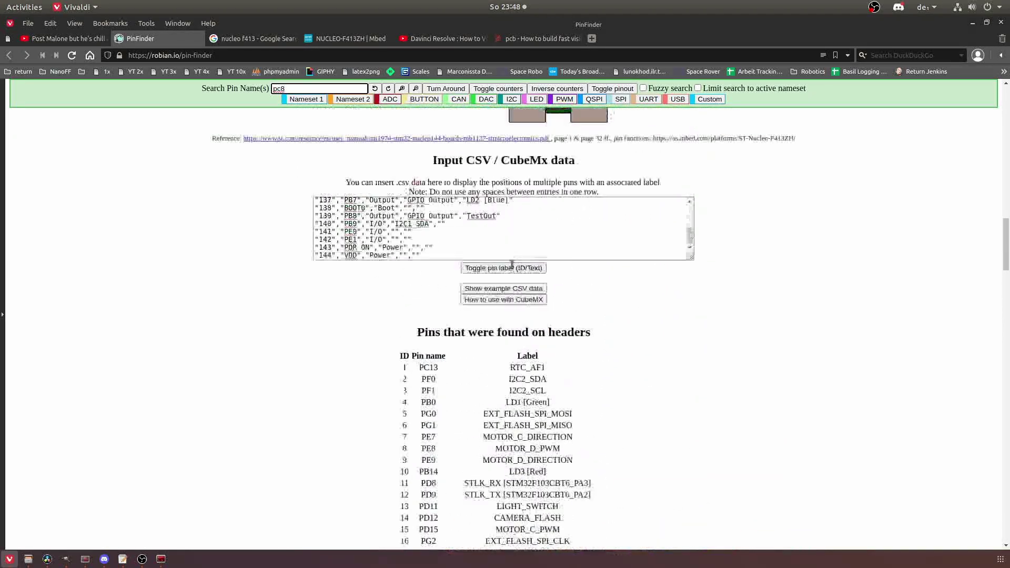
{"action": "scroll", "coordinate": [512, 264], "scroll_direction": "up", "scroll_amount": 15}
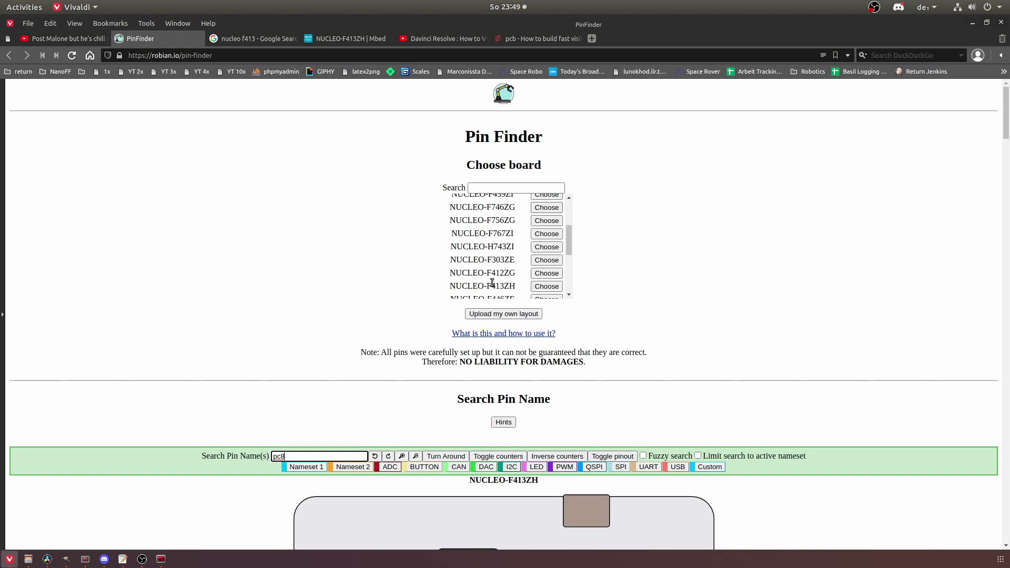
- Open the custom layout upload form and load arduino_uno_r3_front.svg as the front image
{"action": "left_click", "coordinate": [510, 316]}
{"action": "scroll", "coordinate": [658, 306], "scroll_direction": "down", "scroll_amount": 5}
{"action": "left_click", "coordinate": [481, 274]}
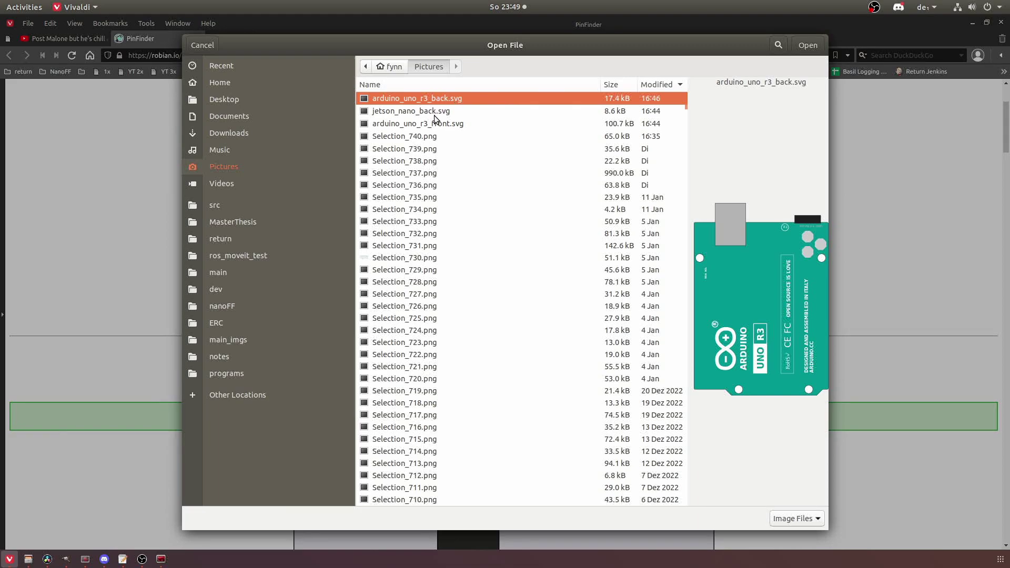
{"action": "left_click", "coordinate": [451, 125]}
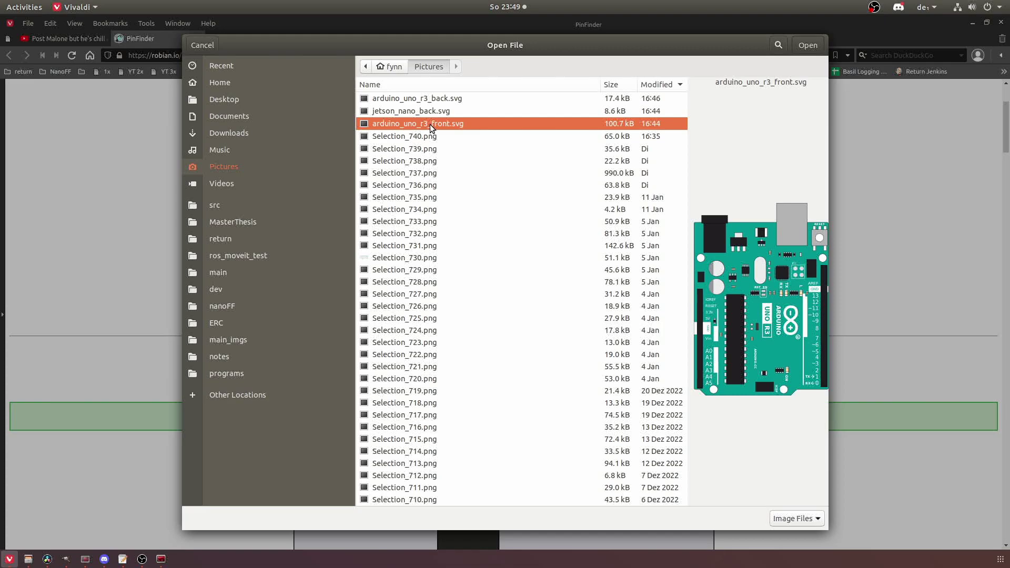
{"action": "double_click", "coordinate": [430, 124]}
- Load arduino_uno_r3_back.svg as the back image
{"action": "scroll", "coordinate": [460, 248], "scroll_direction": "down", "scroll_amount": 8}
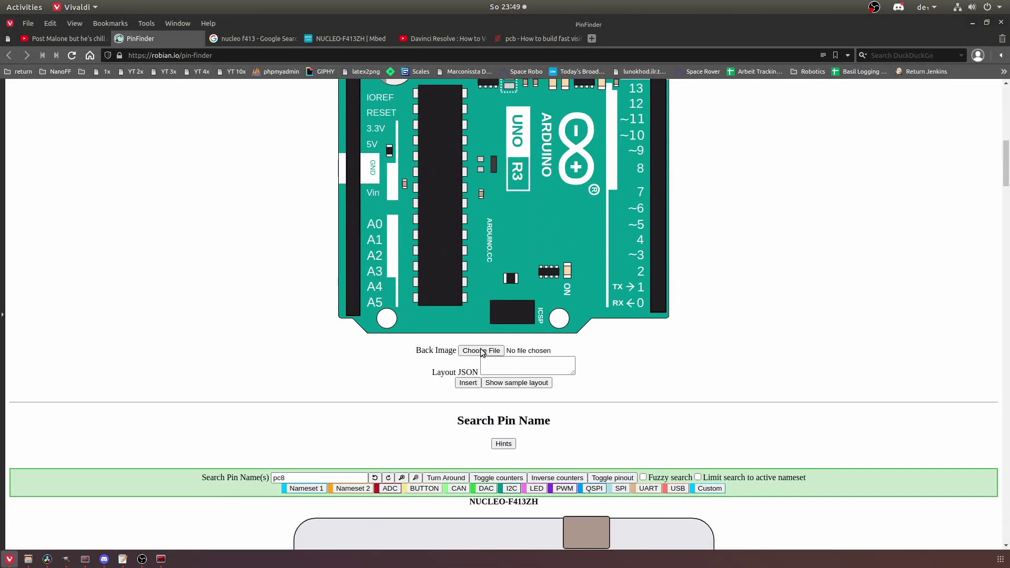
{"action": "left_click", "coordinate": [481, 351]}
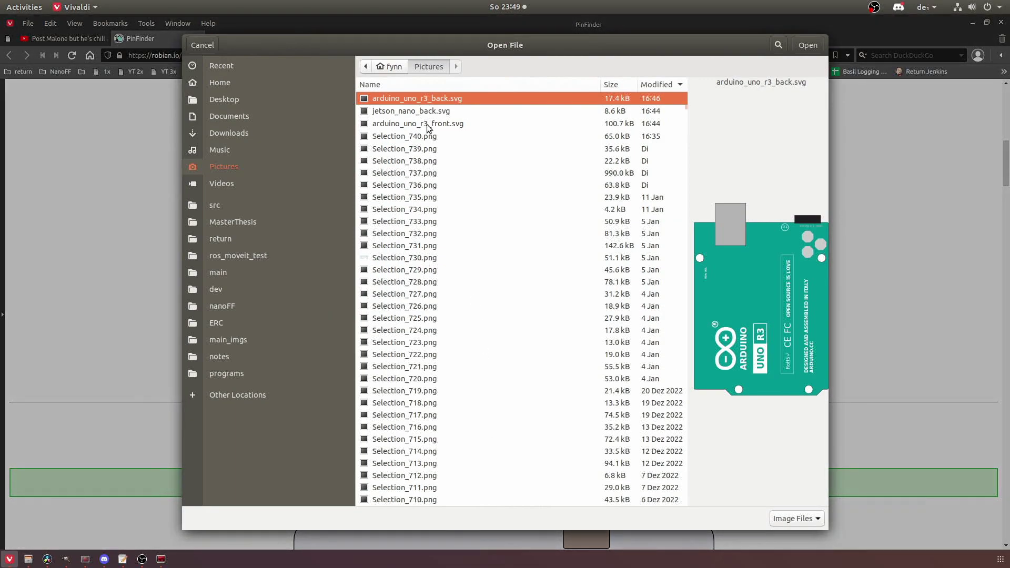
{"action": "double_click", "coordinate": [419, 98]}
{"action": "scroll", "coordinate": [502, 227], "scroll_direction": "up", "scroll_amount": 5}
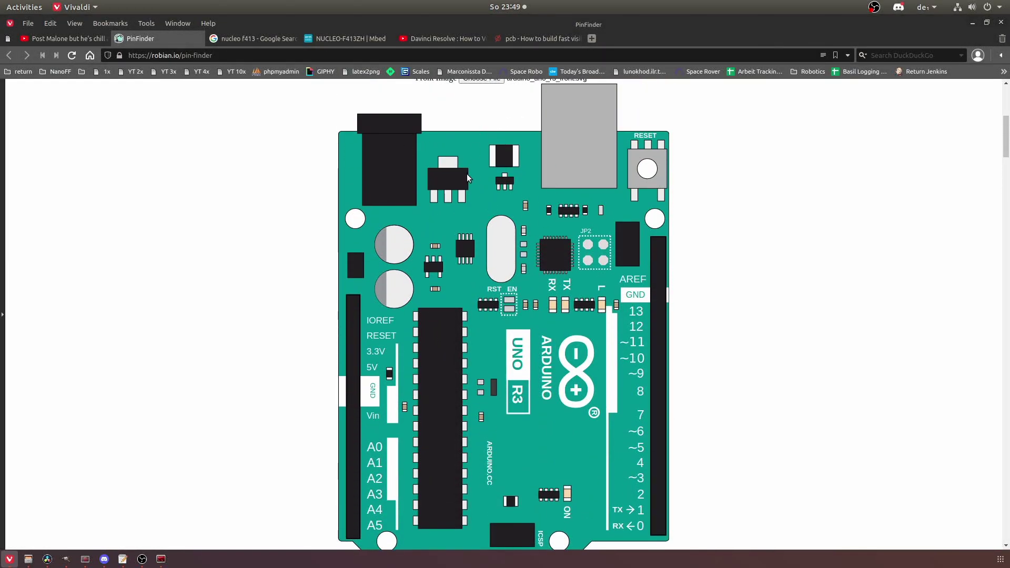
{"action": "scroll", "coordinate": [466, 180], "scroll_direction": "up", "scroll_amount": 3}
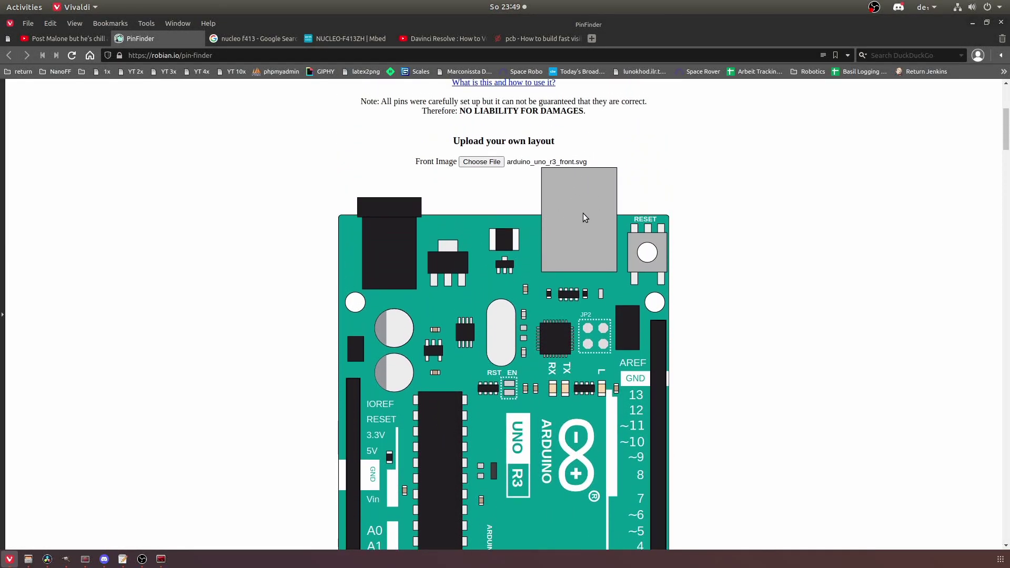
{"action": "scroll", "coordinate": [583, 213], "scroll_direction": "down", "scroll_amount": 12}
{"action": "scroll", "coordinate": [551, 293], "scroll_direction": "down", "scroll_amount": 3}
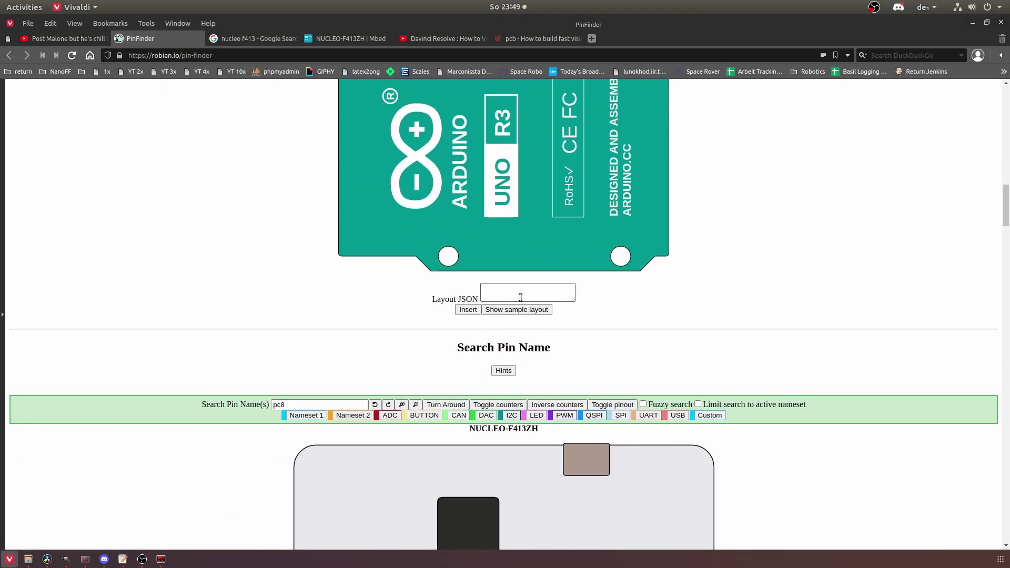
- Display the sample layout JSON in Pin Finder
{"action": "left_click", "coordinate": [516, 309]}
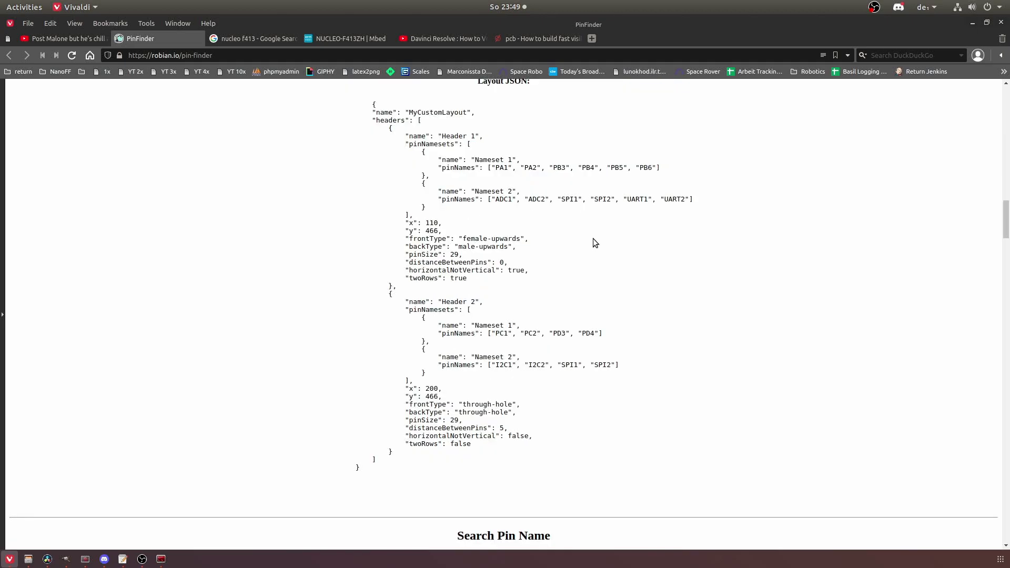
{"action": "scroll", "coordinate": [593, 240], "scroll_direction": "up", "scroll_amount": 1}
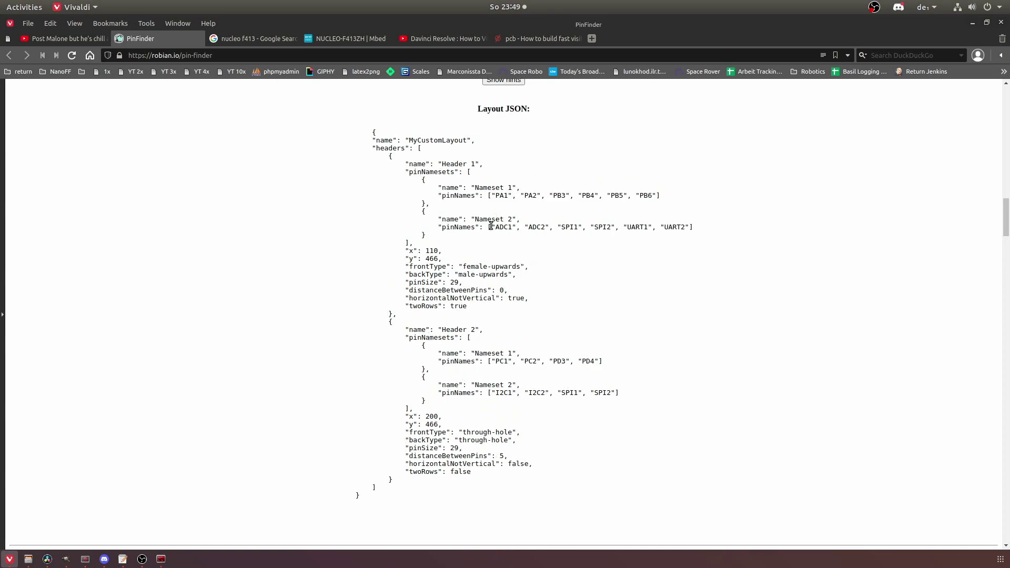
{"action": "scroll", "coordinate": [484, 290], "scroll_direction": "up", "scroll_amount": 1}
{"action": "scroll", "coordinate": [483, 285], "scroll_direction": "up", "scroll_amount": 3}
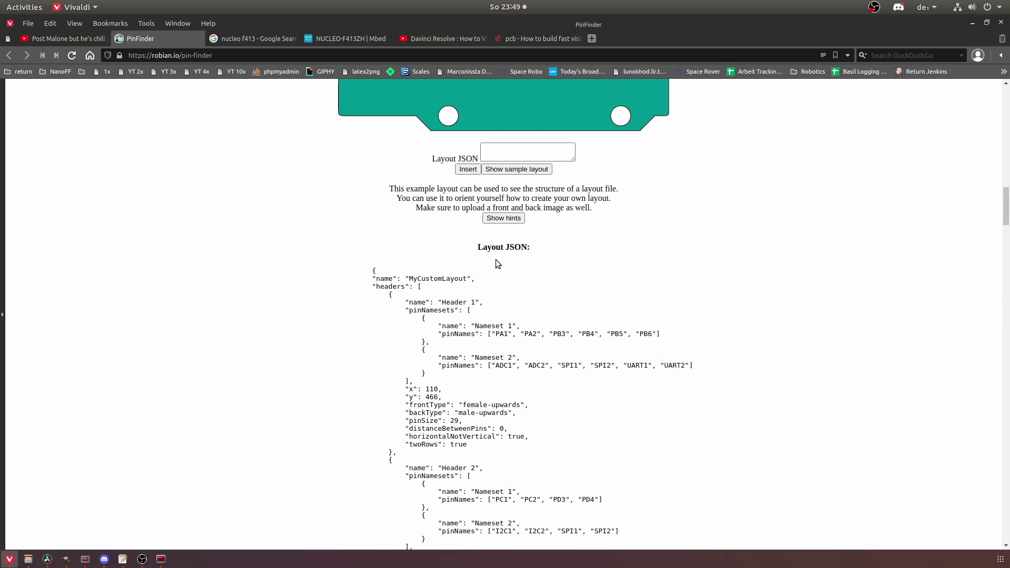
- Expand the hints explaining each layout field and read through them
{"action": "left_click", "coordinate": [509, 220]}
{"action": "left_click_drag", "start_coordinate": [247, 245], "coordinate": [272, 446]}
{"action": "scroll", "coordinate": [316, 368], "scroll_direction": "down", "scroll_amount": 4}
{"action": "left_click", "coordinate": [334, 350]}
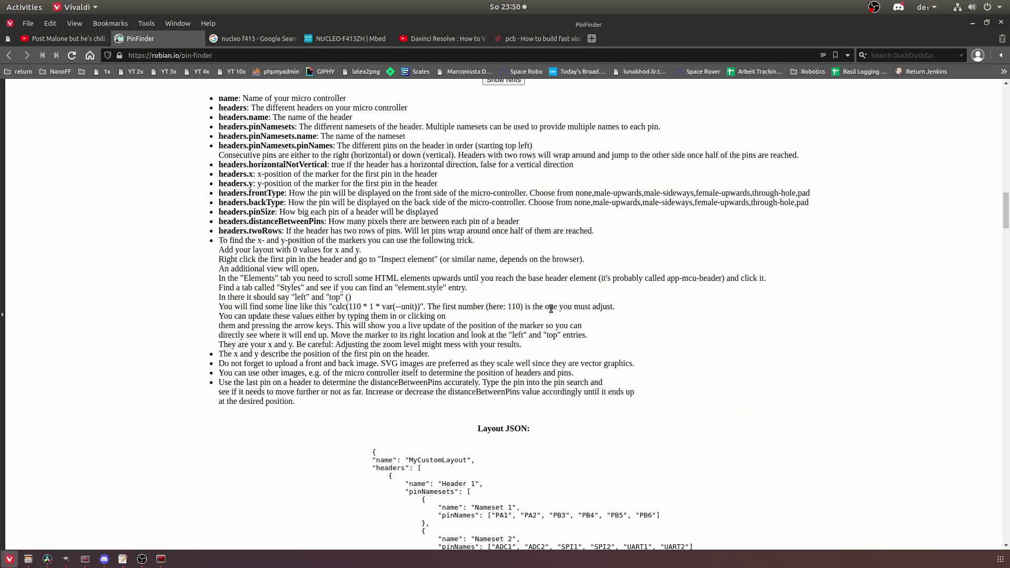
{"action": "scroll", "coordinate": [516, 324], "scroll_direction": "up", "scroll_amount": 6}
{"action": "left_click", "coordinate": [500, 326]}
- Paste the layout JSON, enlarge the box, insert it and dismiss the confirmation alert
{"action": "key", "text": "ctrl+v"}
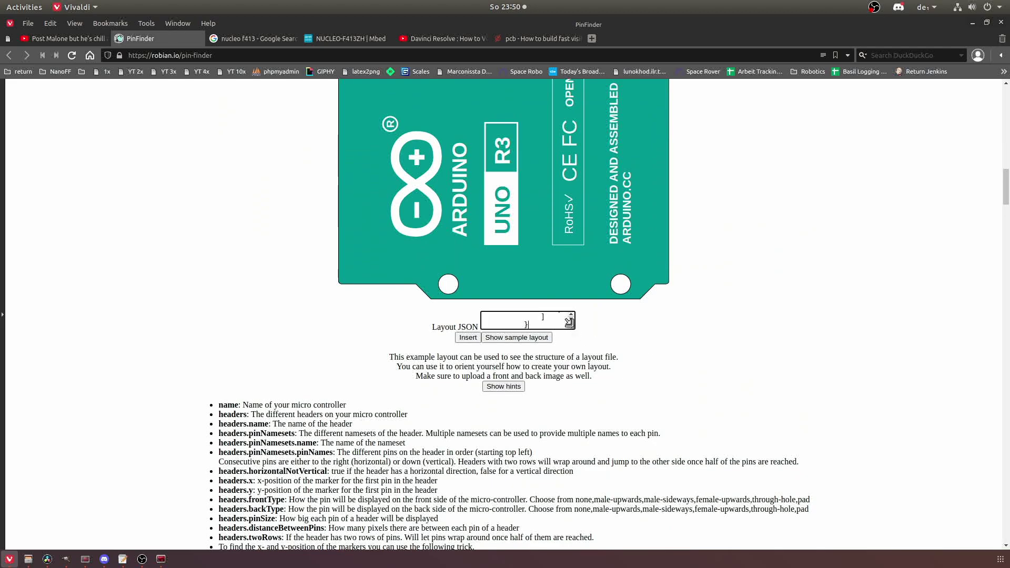
{"action": "left_click_drag", "start_coordinate": [569, 322], "coordinate": [796, 454]}
{"action": "scroll", "coordinate": [605, 395], "scroll_direction": "down", "scroll_amount": 1}
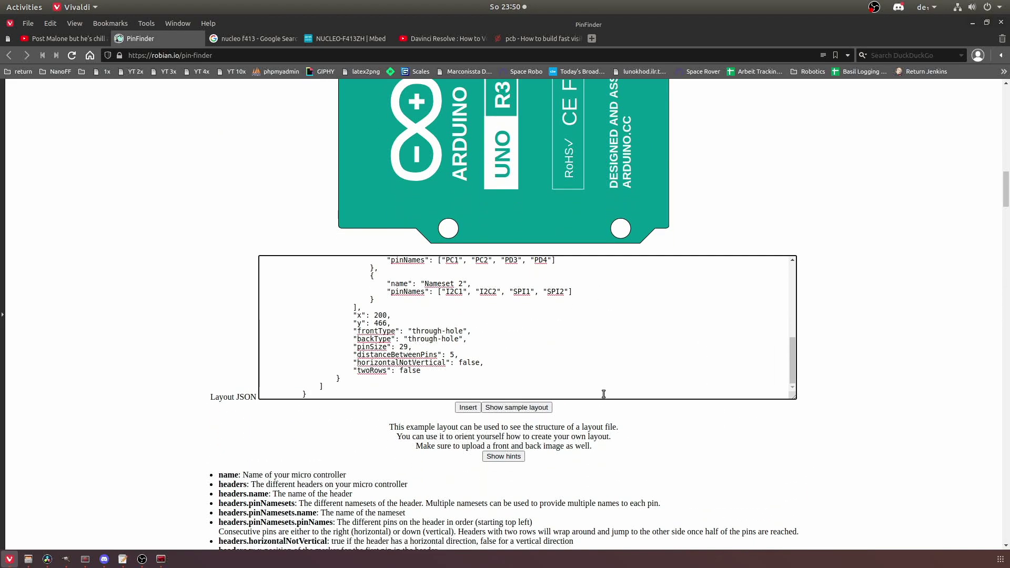
{"action": "left_click", "coordinate": [469, 408]}
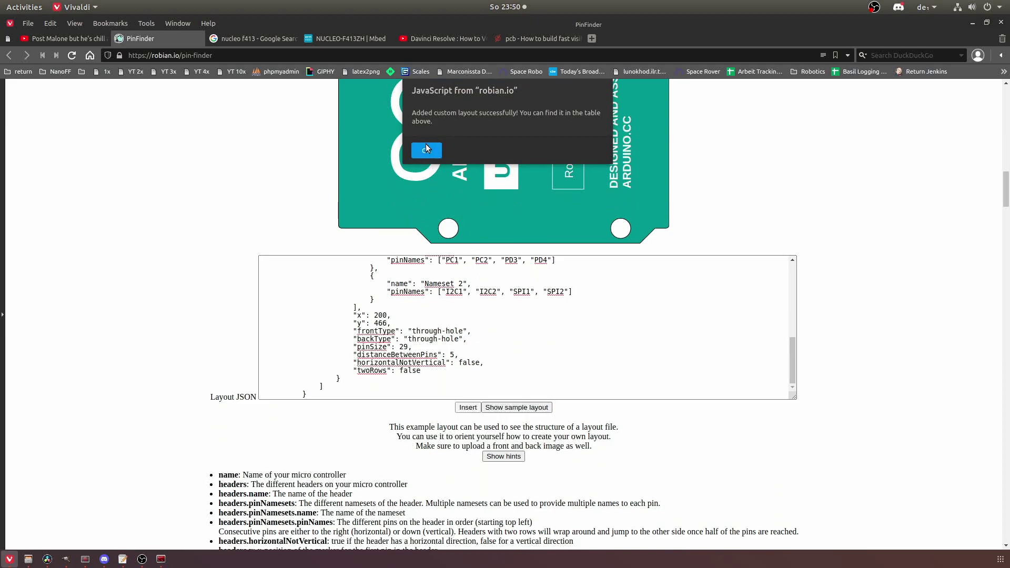
{"action": "left_click", "coordinate": [426, 151]}
- Confirm MyCustomLayout now appears in the board list
{"action": "scroll", "coordinate": [533, 208], "scroll_direction": "up", "scroll_amount": 8}
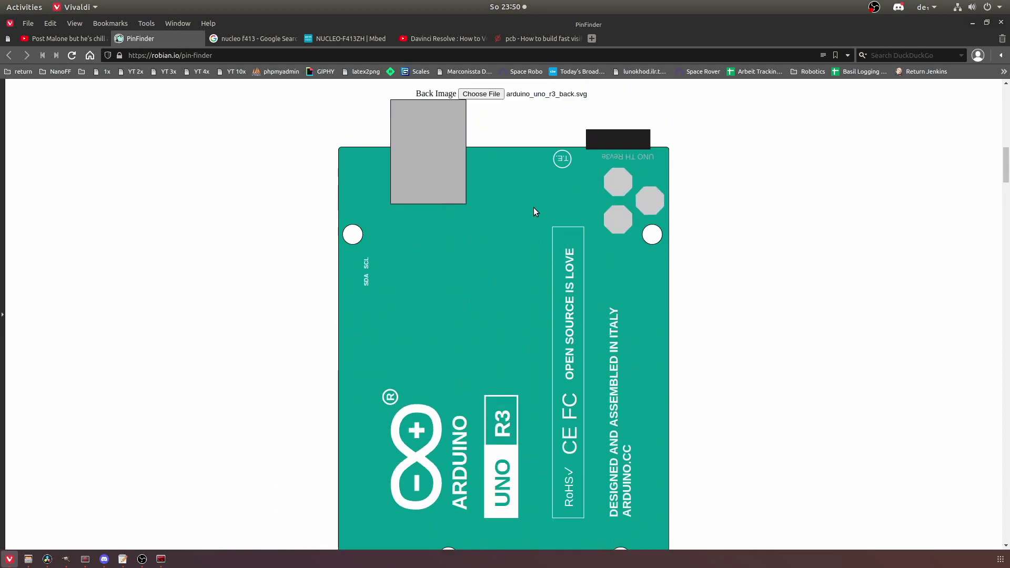
{"action": "scroll", "coordinate": [503, 254], "scroll_direction": "up", "scroll_amount": 15}
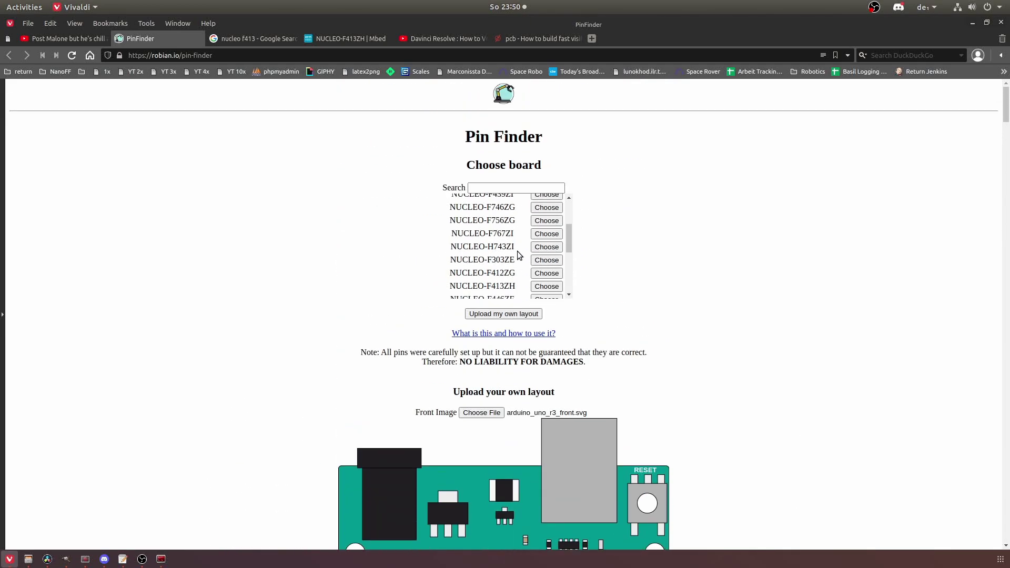
{"action": "scroll", "coordinate": [518, 249], "scroll_direction": "down", "scroll_amount": 5}
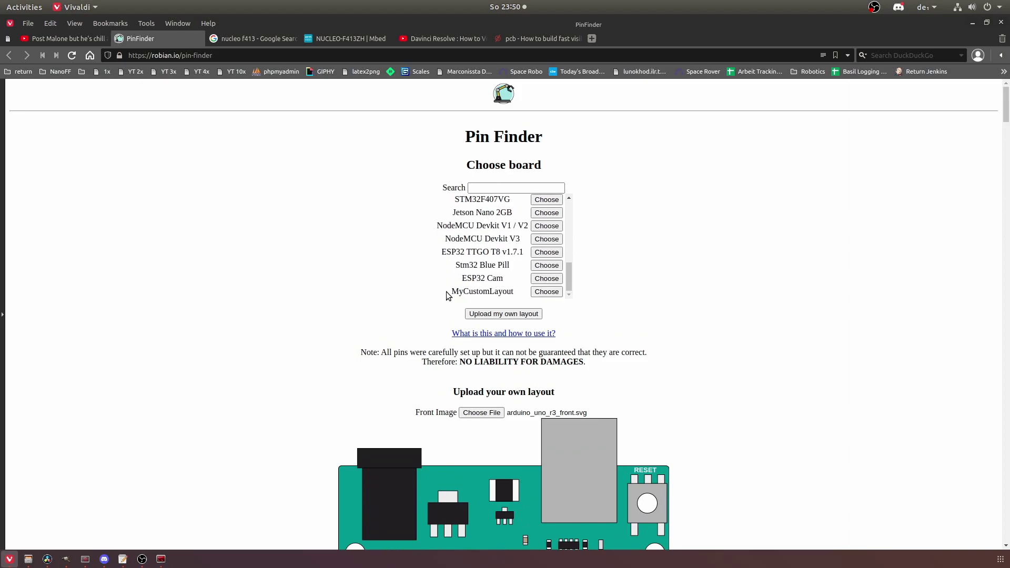
{"action": "left_click_drag", "start_coordinate": [450, 291], "coordinate": [530, 293]}
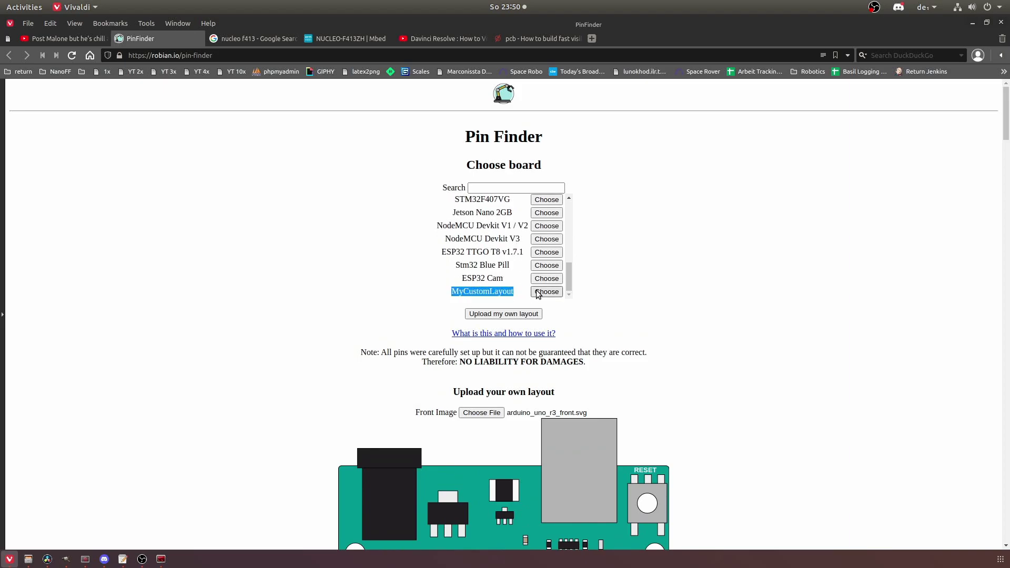
{"action": "scroll", "coordinate": [636, 315], "scroll_direction": "down", "scroll_amount": 1}
{"action": "scroll", "coordinate": [611, 266], "scroll_direction": "down", "scroll_amount": 20}
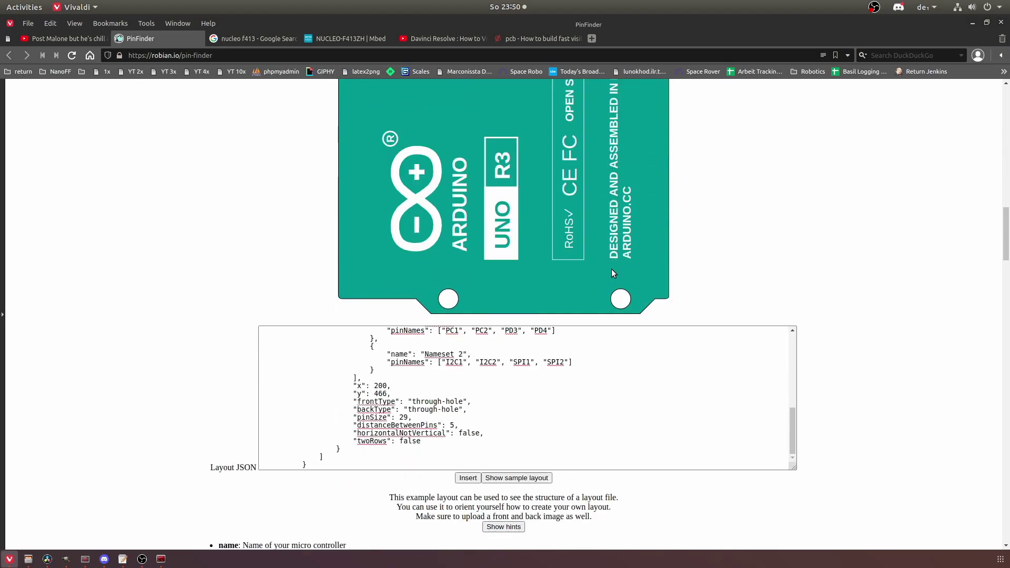
- Show and then hide the pin name labels on the custom header
{"action": "scroll", "coordinate": [554, 295], "scroll_direction": "down", "scroll_amount": 20}
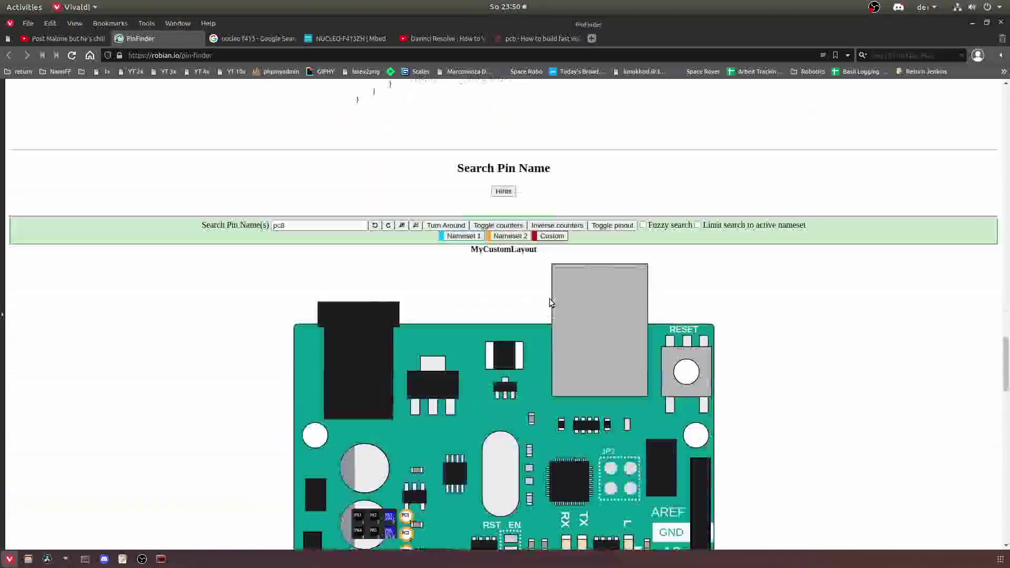
{"action": "scroll", "coordinate": [452, 296], "scroll_direction": "down", "scroll_amount": 1}
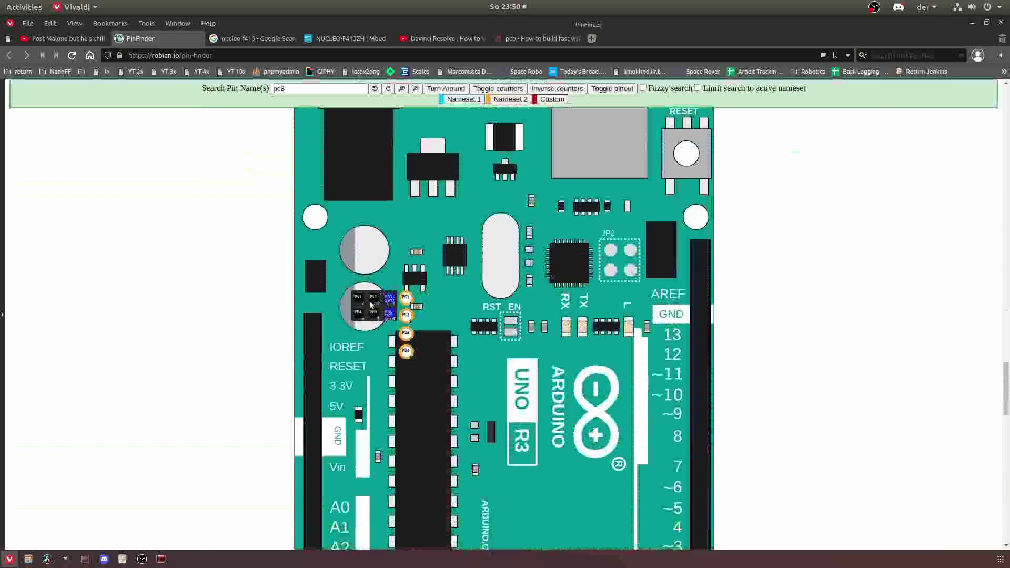
{"action": "left_click", "coordinate": [407, 301]}
{"action": "left_click", "coordinate": [410, 302]}
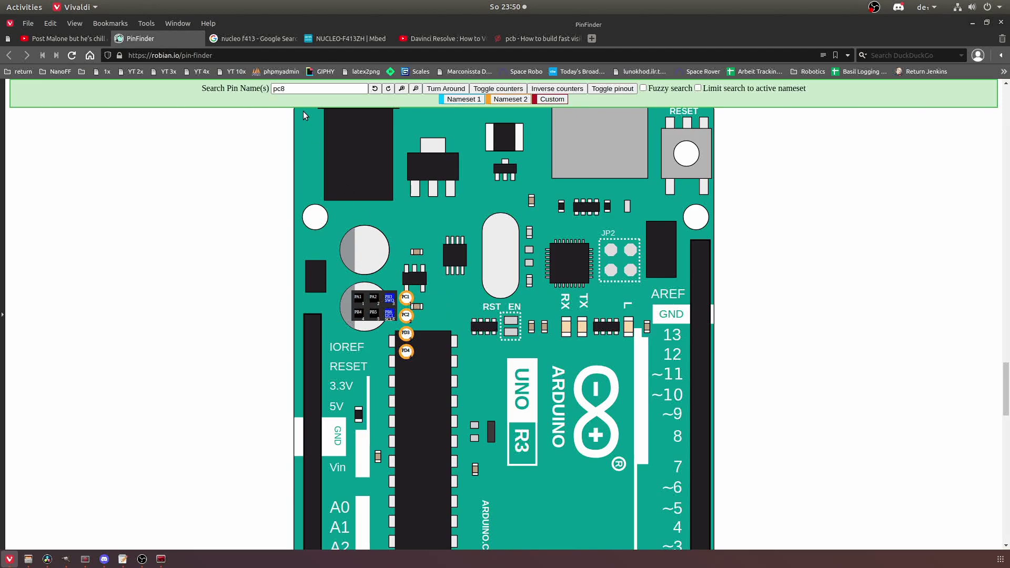
- Delete the pc8 query from the pin search field
{"action": "double_click", "coordinate": [327, 89]}
{"action": "type", "text": "p"}
{"action": "key", "text": "BackSpace"}
{"action": "key", "text": "BackSpace"}
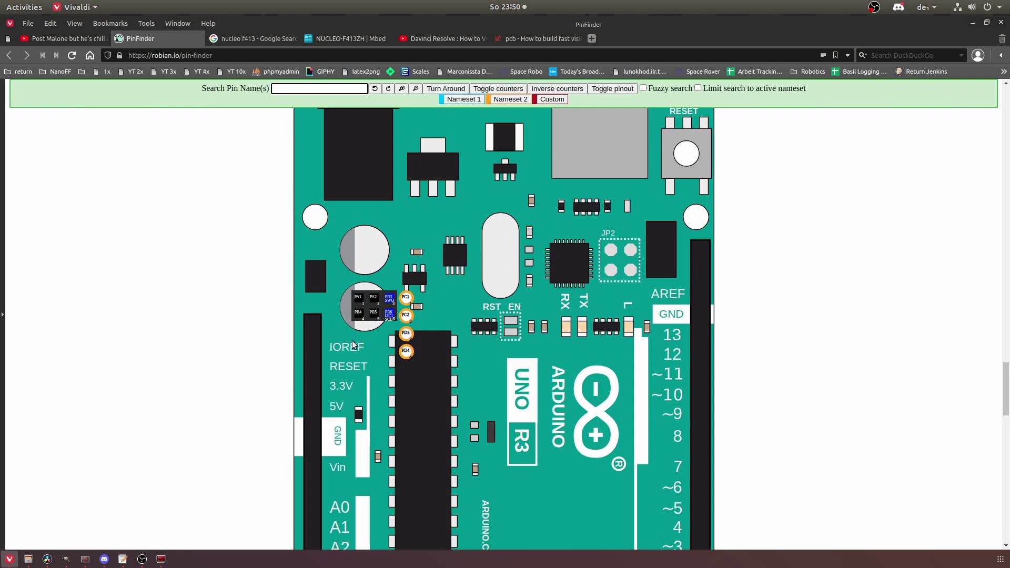
{"action": "scroll", "coordinate": [421, 244], "scroll_direction": "down", "scroll_amount": 1}
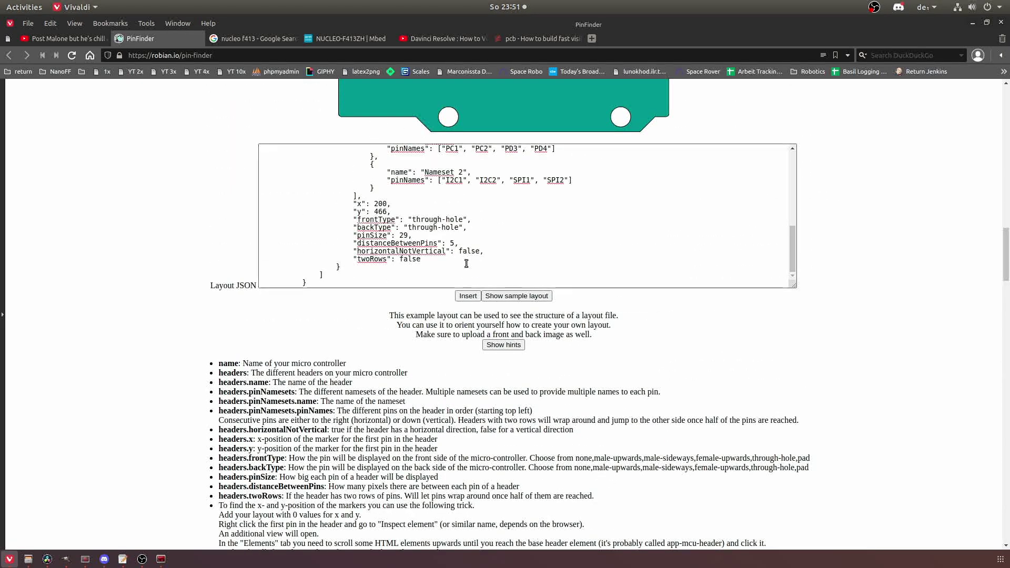
- Hide the layout hints and scroll back to the top of the page
{"action": "left_click", "coordinate": [503, 345]}
{"action": "scroll", "coordinate": [484, 276], "scroll_direction": "up", "scroll_amount": 4}
{"action": "scroll", "coordinate": [821, 273], "scroll_direction": "up", "scroll_amount": 3}
{"action": "scroll", "coordinate": [766, 309], "scroll_direction": "up", "scroll_amount": 1}
{"action": "scroll", "coordinate": [765, 308], "scroll_direction": "up", "scroll_amount": 1}
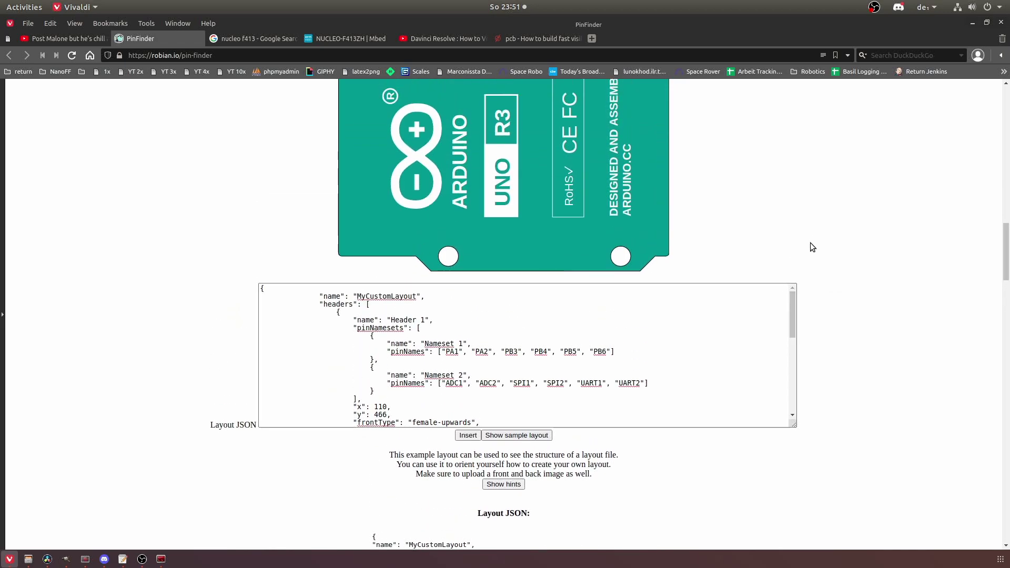
{"action": "scroll", "coordinate": [818, 232], "scroll_direction": "up", "scroll_amount": 10}
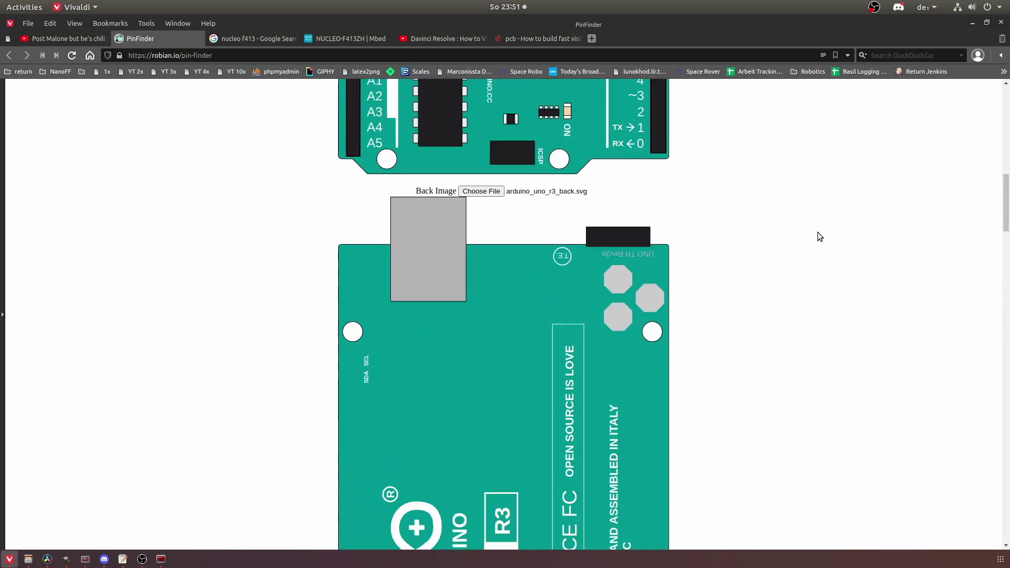
{"action": "scroll", "coordinate": [762, 245], "scroll_direction": "up", "scroll_amount": 15}
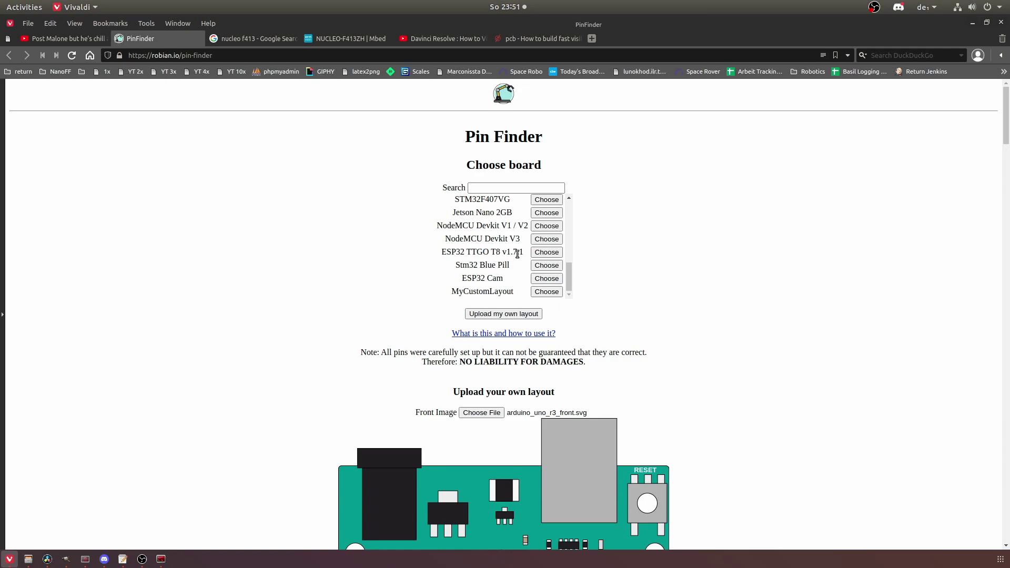
- Scroll the Choose board list to locate MyCustomLayout
{"action": "scroll", "coordinate": [490, 243], "scroll_direction": "up", "scroll_amount": 10}
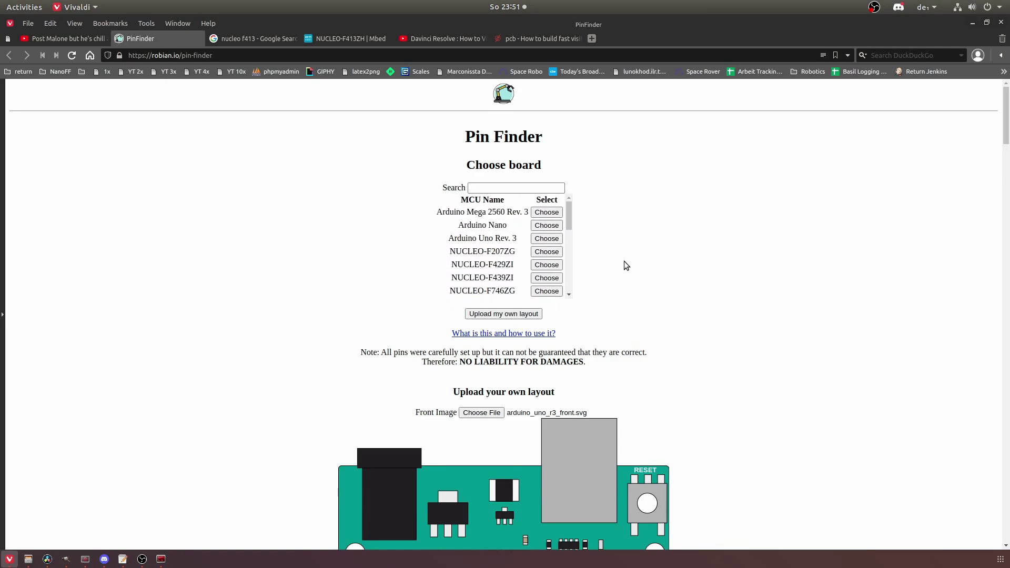
{"action": "scroll", "coordinate": [606, 263], "scroll_direction": "down", "scroll_amount": 2}
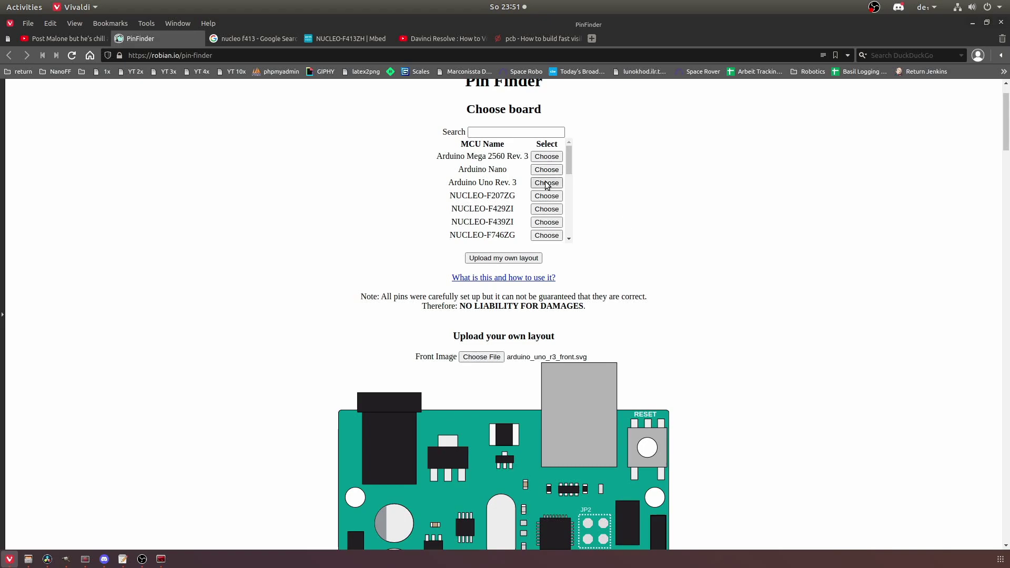
{"action": "scroll", "coordinate": [553, 195], "scroll_direction": "down", "scroll_amount": 3}
{"action": "scroll", "coordinate": [556, 199], "scroll_direction": "down", "scroll_amount": 3}
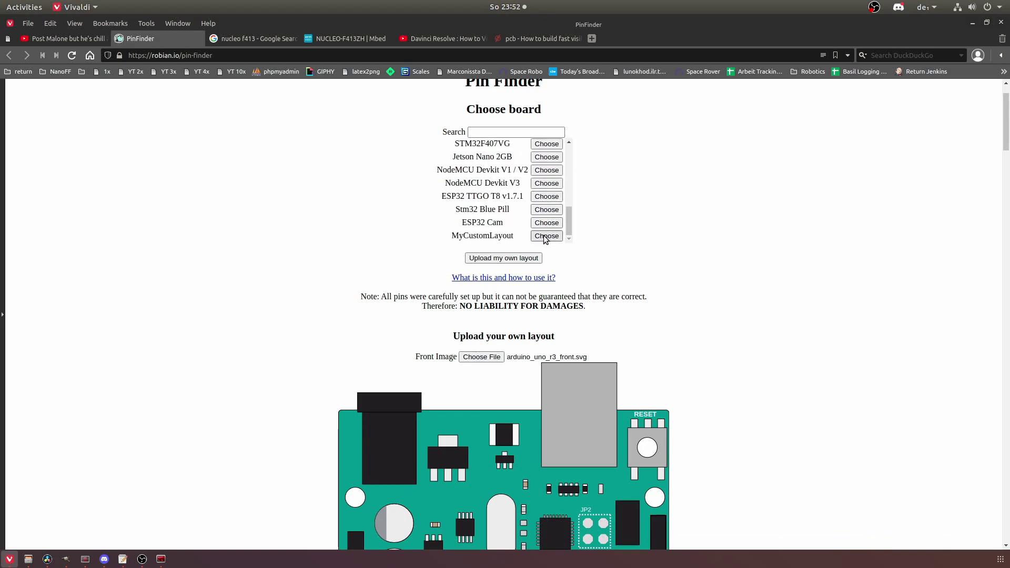
{"action": "scroll", "coordinate": [547, 184], "scroll_direction": "up", "scroll_amount": 6}
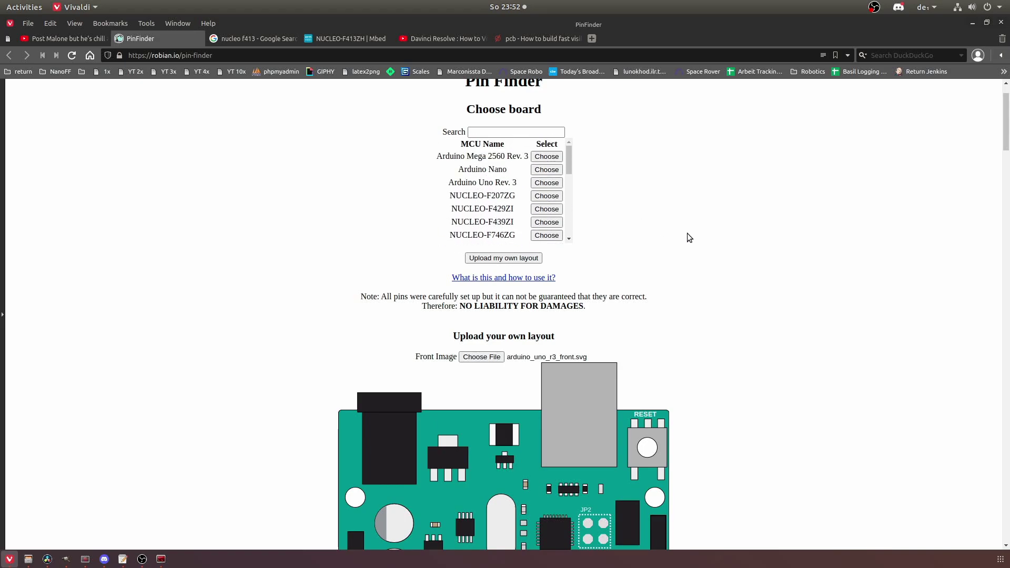
- Expand and then collapse the hints on writing layout JSON
{"action": "scroll", "coordinate": [666, 240], "scroll_direction": "down", "scroll_amount": 15}
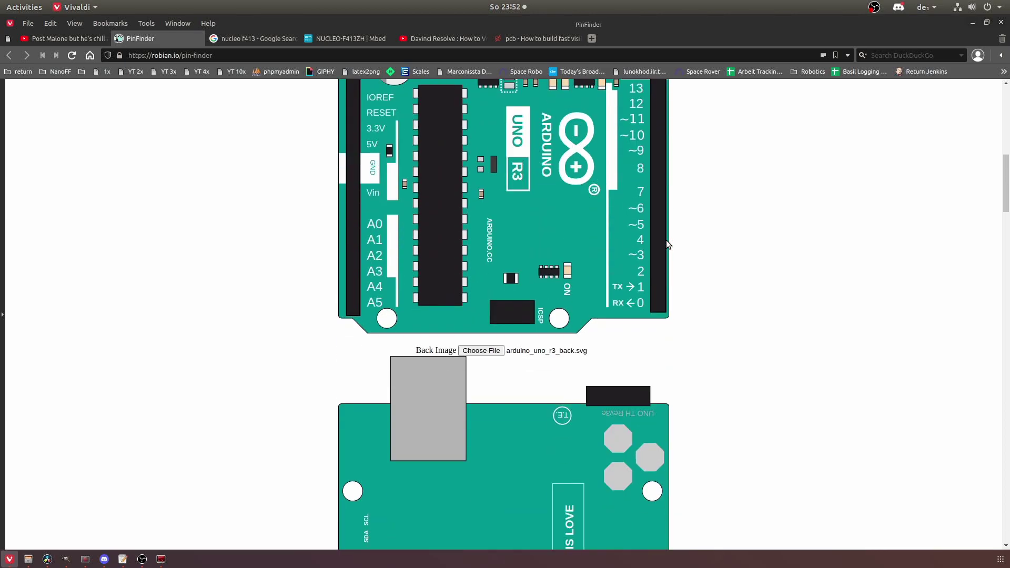
{"action": "scroll", "coordinate": [667, 240], "scroll_direction": "down", "scroll_amount": 5}
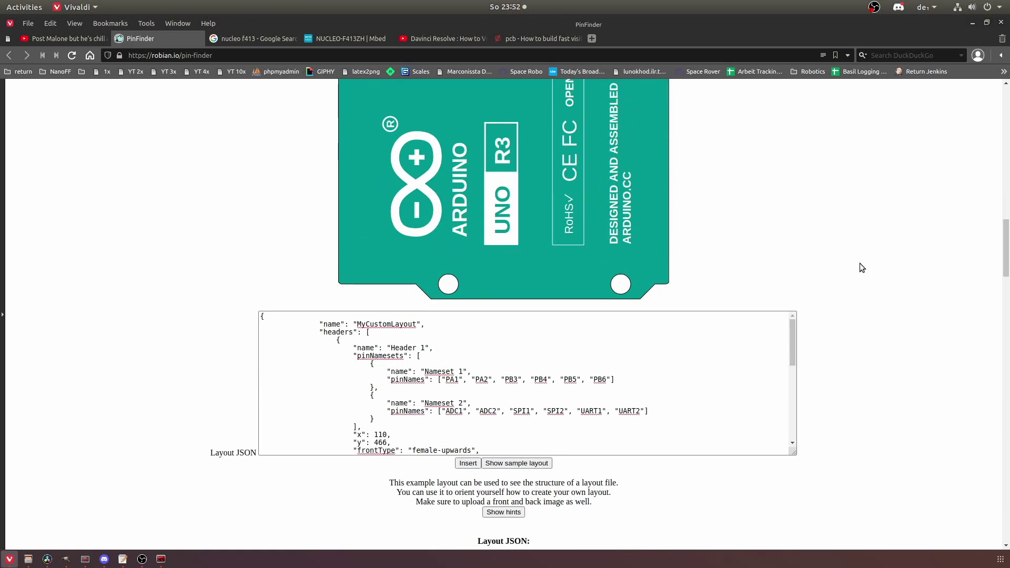
{"action": "scroll", "coordinate": [860, 263], "scroll_direction": "down", "scroll_amount": 4}
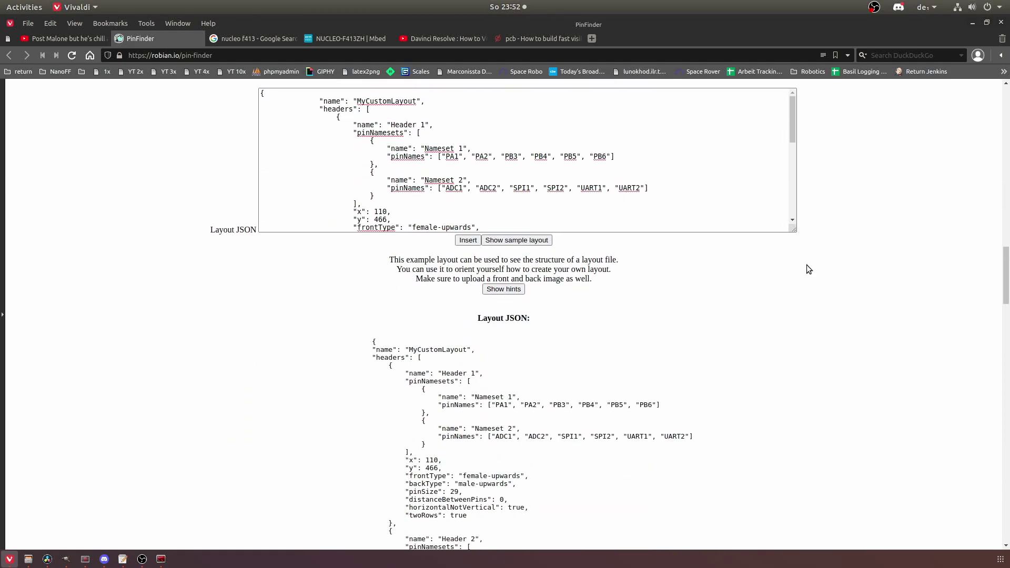
{"action": "left_click", "coordinate": [517, 290]}
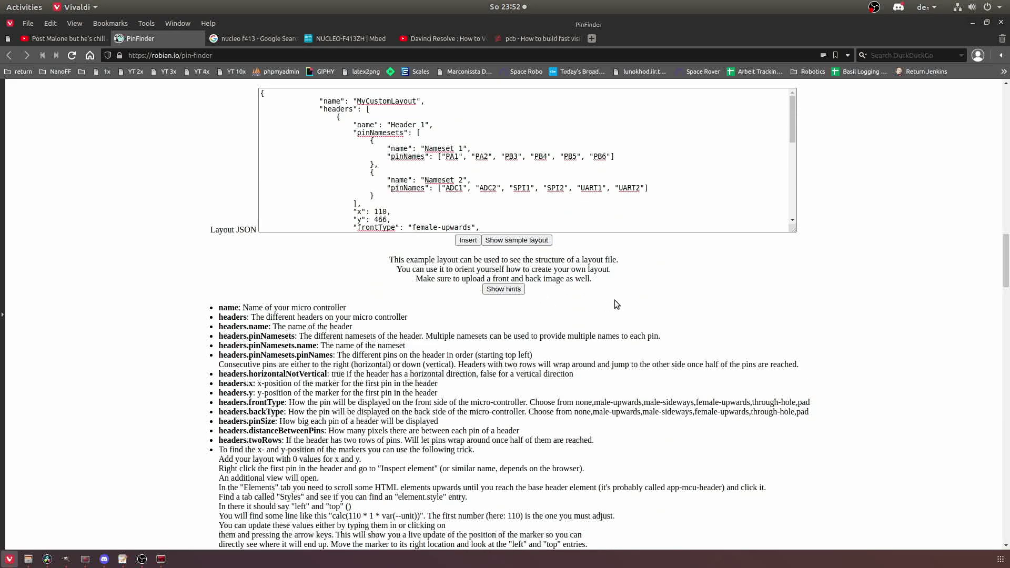
{"action": "left_click", "coordinate": [509, 291]}
- Review the pin search hints, then reach the Input CSV data section
{"action": "scroll", "coordinate": [536, 295], "scroll_direction": "down", "scroll_amount": 10}
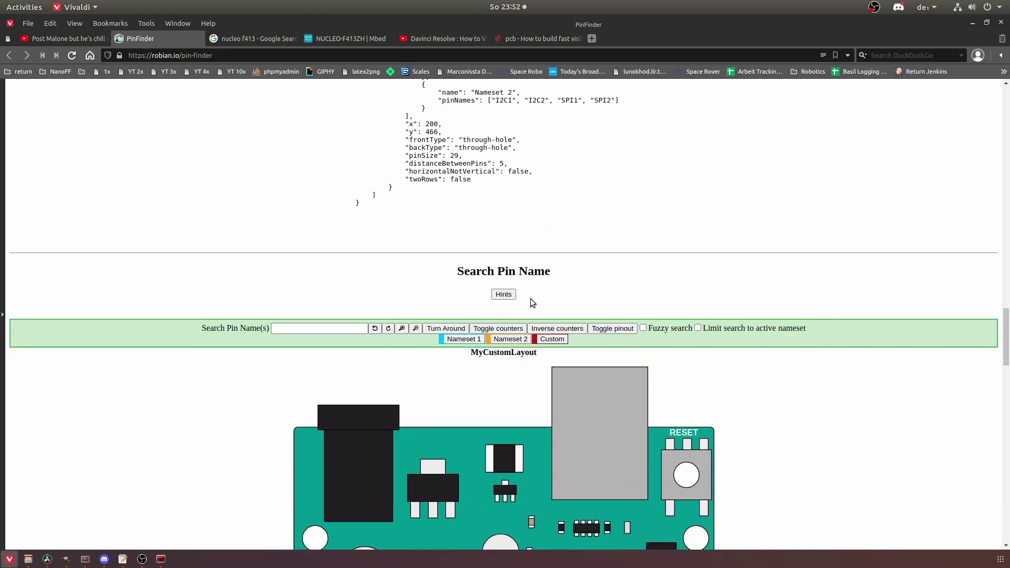
{"action": "left_click", "coordinate": [496, 294]}
{"action": "scroll", "coordinate": [505, 253], "scroll_direction": "down", "scroll_amount": 2}
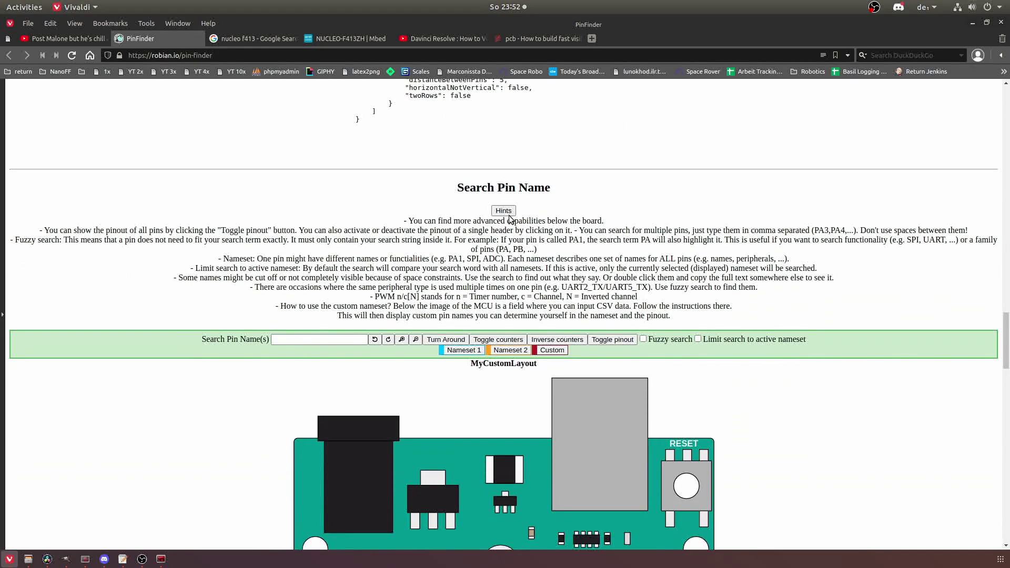
{"action": "left_click", "coordinate": [503, 211]}
{"action": "scroll", "coordinate": [564, 267], "scroll_direction": "down", "scroll_amount": 18}
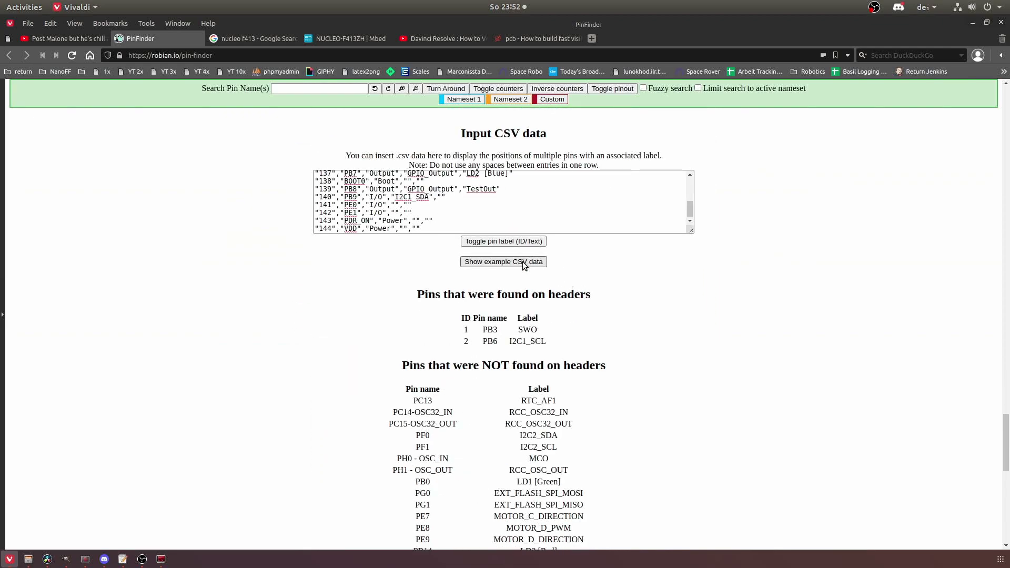
- Toggle the example CSV data, scan the found/not-found pin tables, then return to the top
{"action": "left_click", "coordinate": [520, 263]}
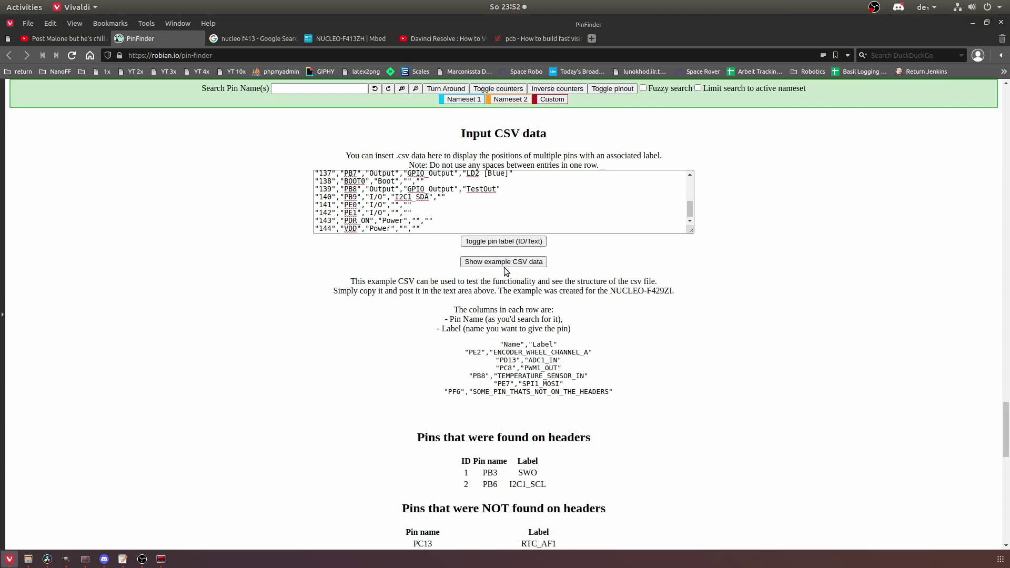
{"action": "left_click", "coordinate": [504, 261]}
{"action": "scroll", "coordinate": [509, 290], "scroll_direction": "down", "scroll_amount": 4}
{"action": "scroll", "coordinate": [510, 291], "scroll_direction": "up", "scroll_amount": 4}
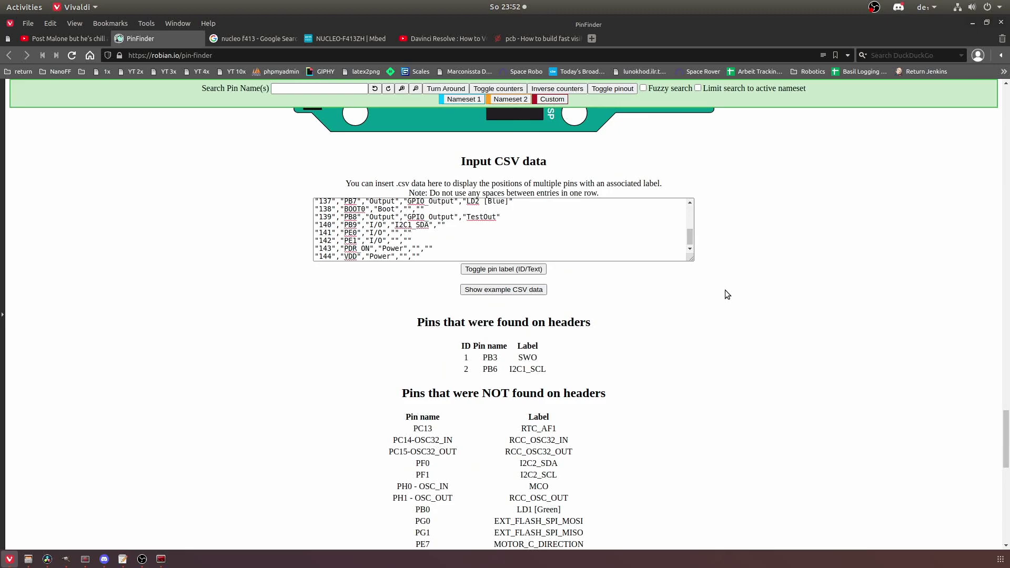
{"action": "scroll", "coordinate": [701, 308], "scroll_direction": "down", "scroll_amount": 15}
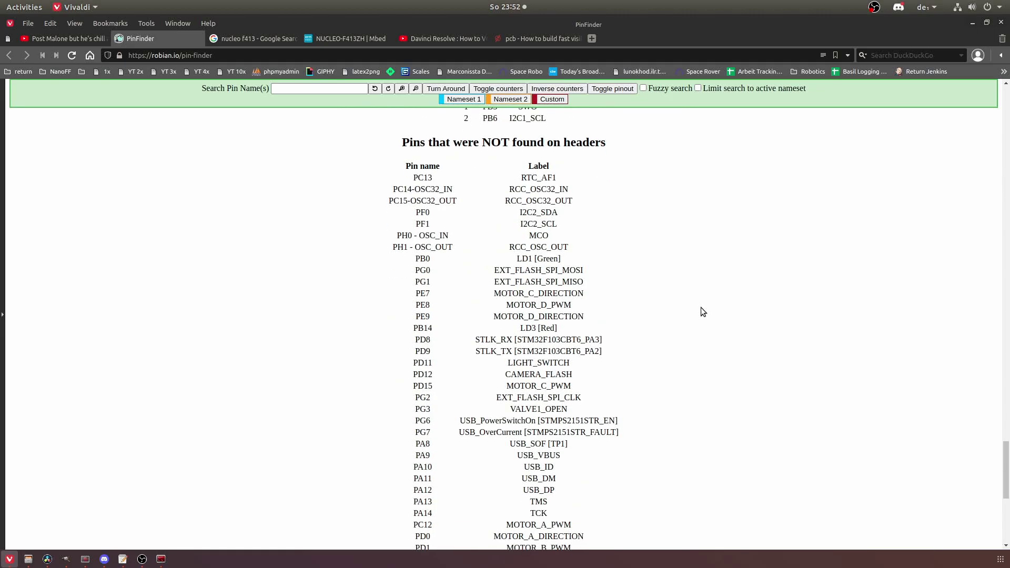
{"action": "scroll", "coordinate": [743, 347], "scroll_direction": "up", "scroll_amount": 7}
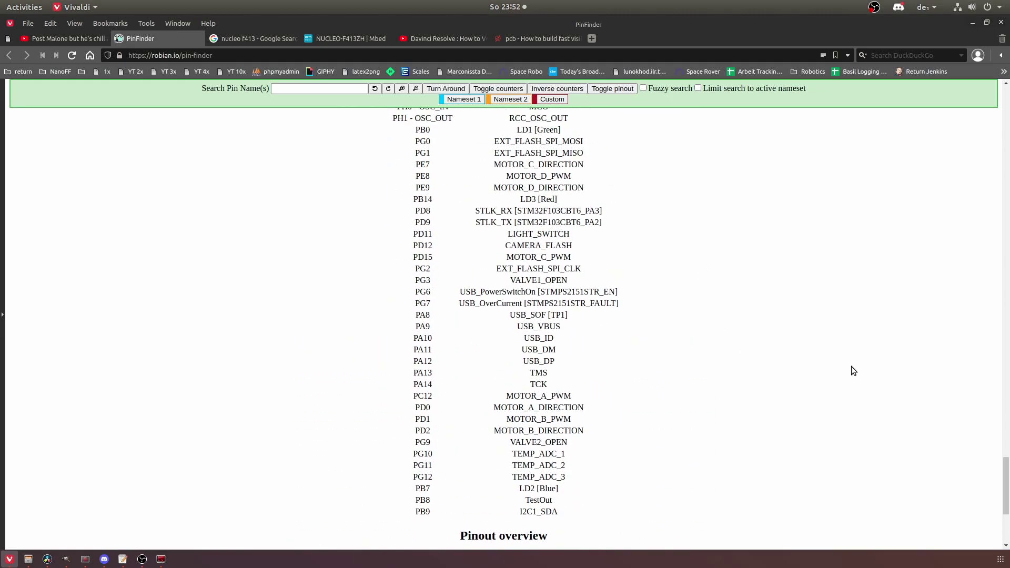
{"action": "left_click_drag", "start_coordinate": [999, 459], "coordinate": [969, 100]}
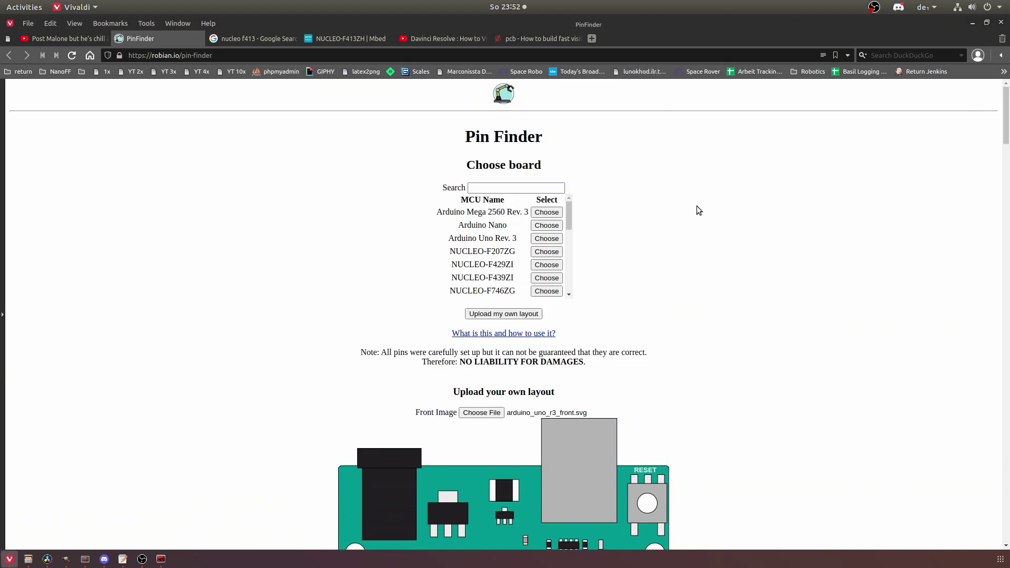